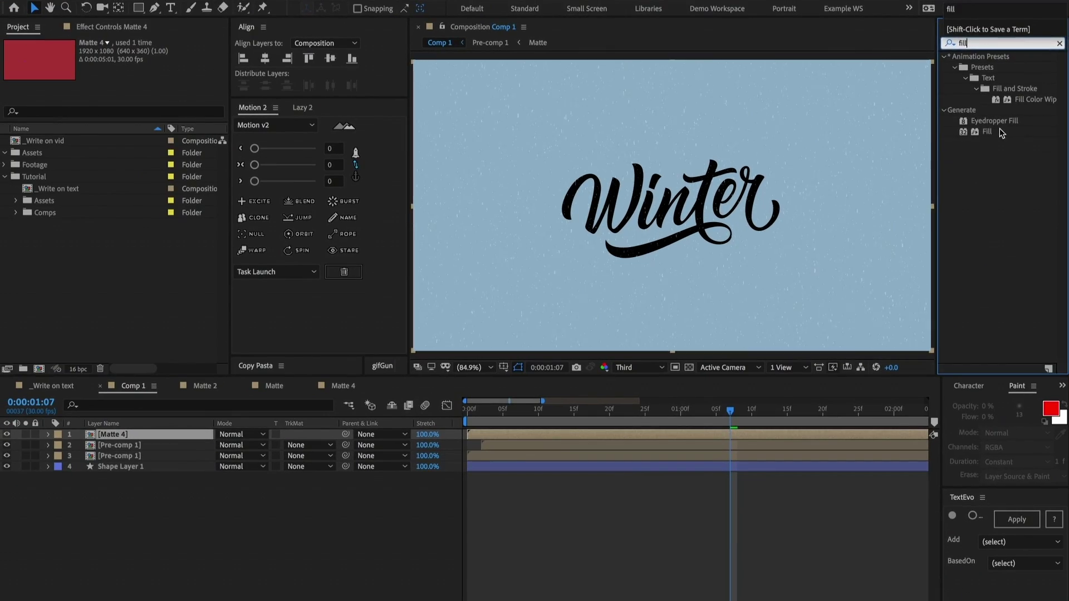
Apply the Fill effect to the Matte 4 layer
{"action": "left_click_drag", "start_coordinate": [999, 128], "coordinate": [682, 445]}
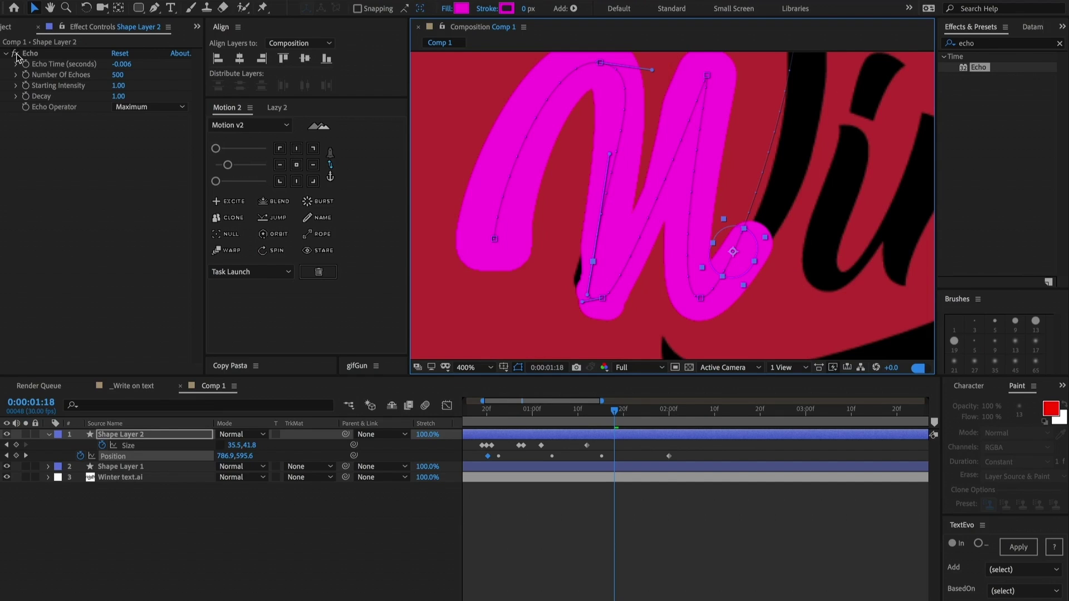
Toggle the Echo effect on Shape Layer 2 and preview the magenta dot moving along the W
{"action": "left_click", "coordinate": [16, 53]}
{"action": "key", "text": "h"}
{"action": "left_click_drag", "start_coordinate": [770, 305], "coordinate": [590, 273]}
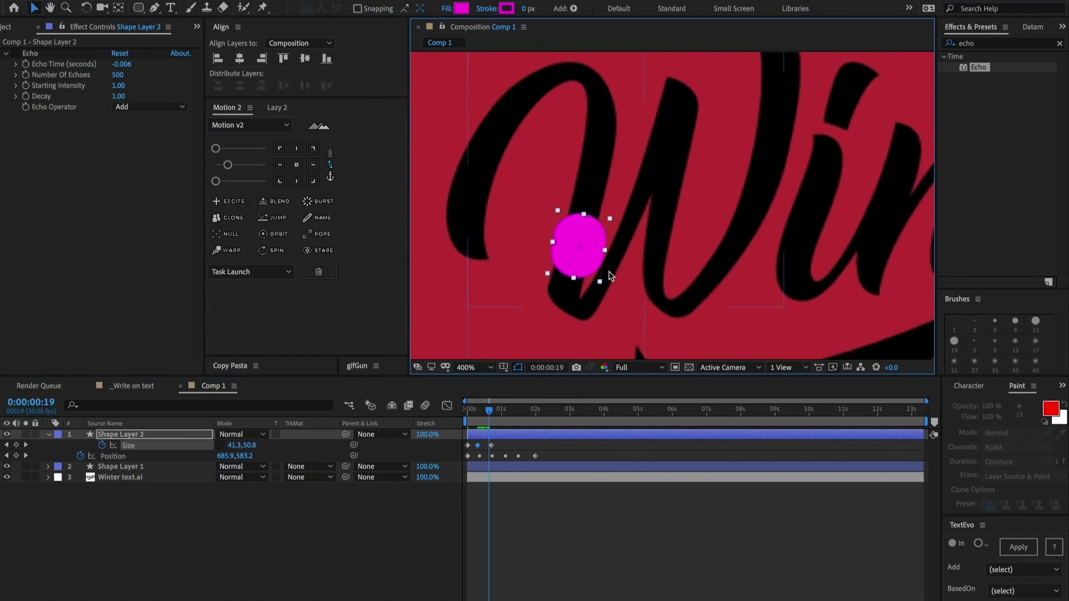
{"action": "key", "text": "space"}
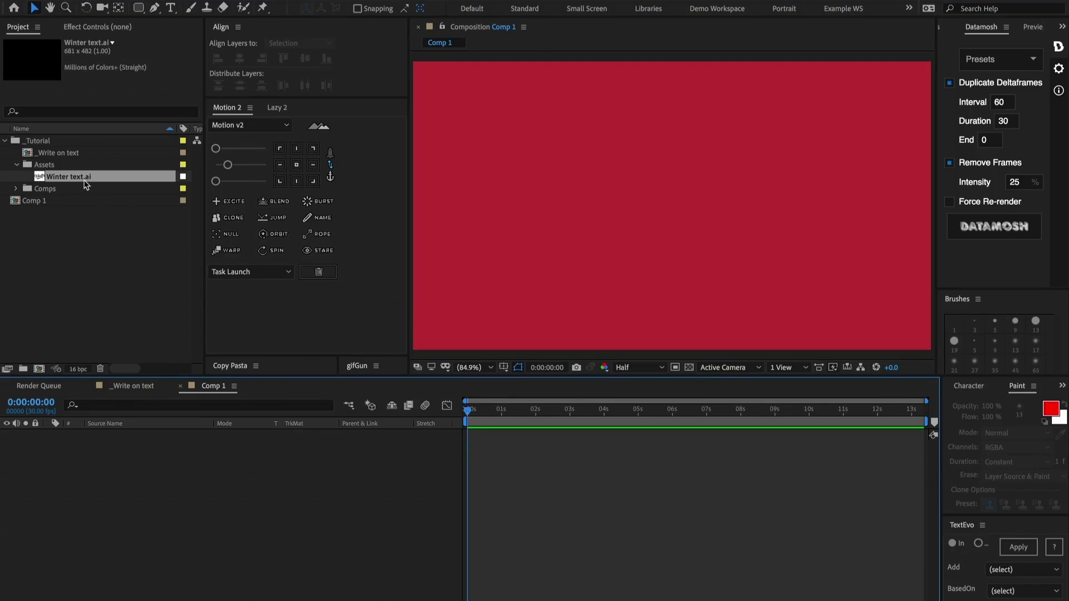
Add Winter text.ai to Comp 1 and scale the lettering up around its centre
{"action": "left_click_drag", "start_coordinate": [87, 184], "coordinate": [86, 516]}
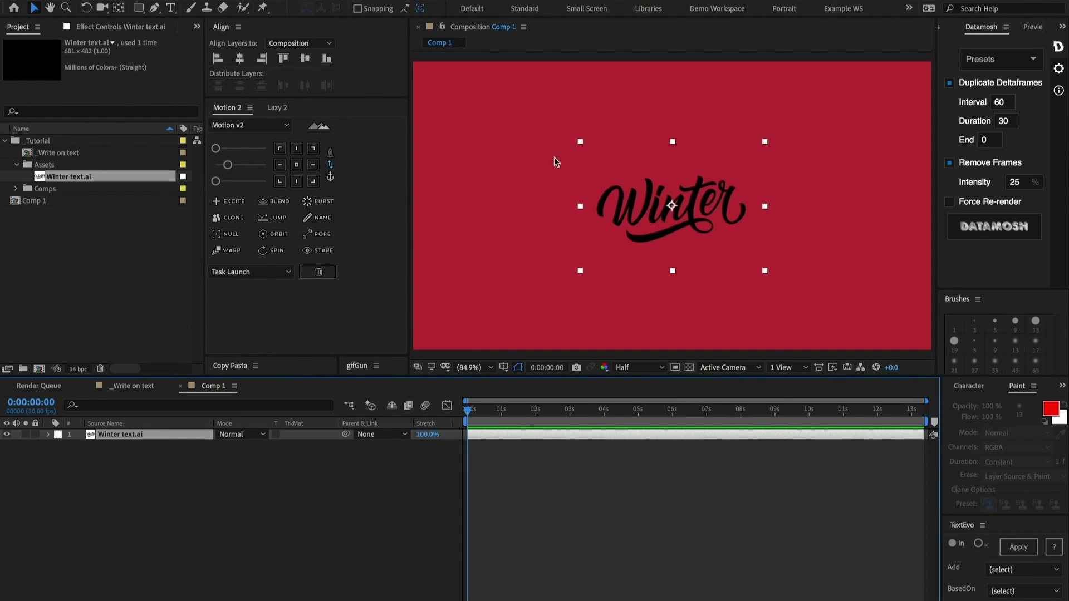
{"action": "left_click_drag", "start_coordinate": [580, 141], "coordinate": [550, 132]}
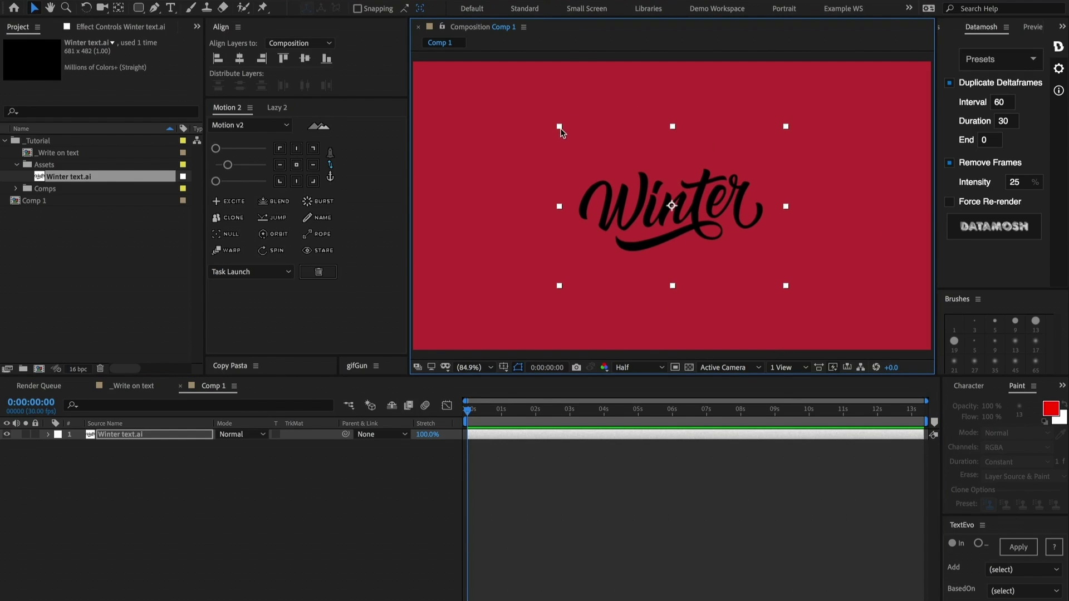
{"action": "left_click", "coordinate": [541, 119]}
Start a Pen path on a new shape layer with a vertical curve point at the start of the W
{"action": "key", "text": "g"}
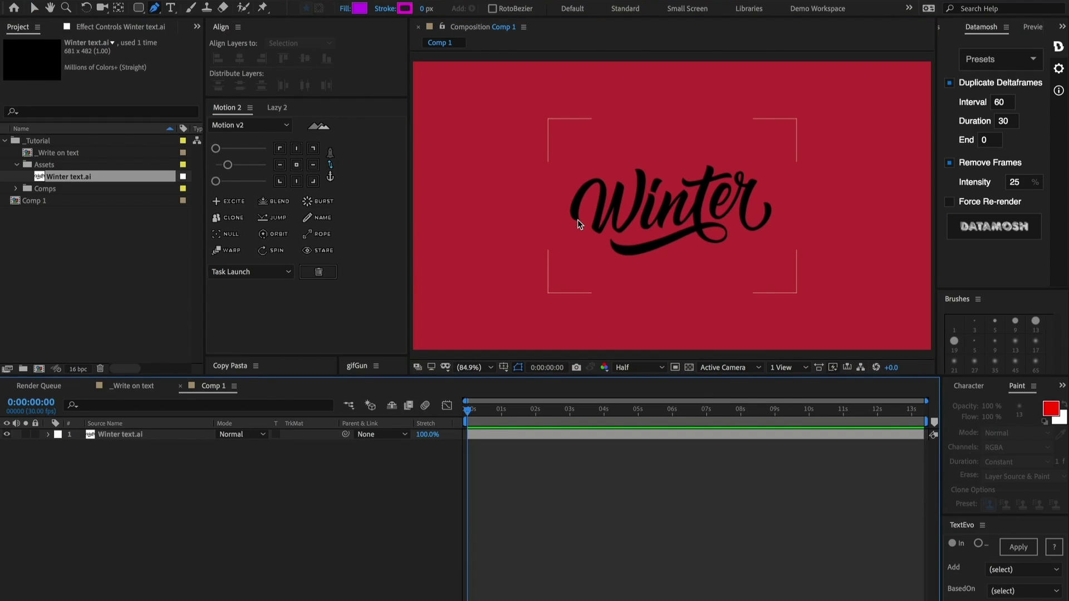
{"action": "key", "text": "slash"}
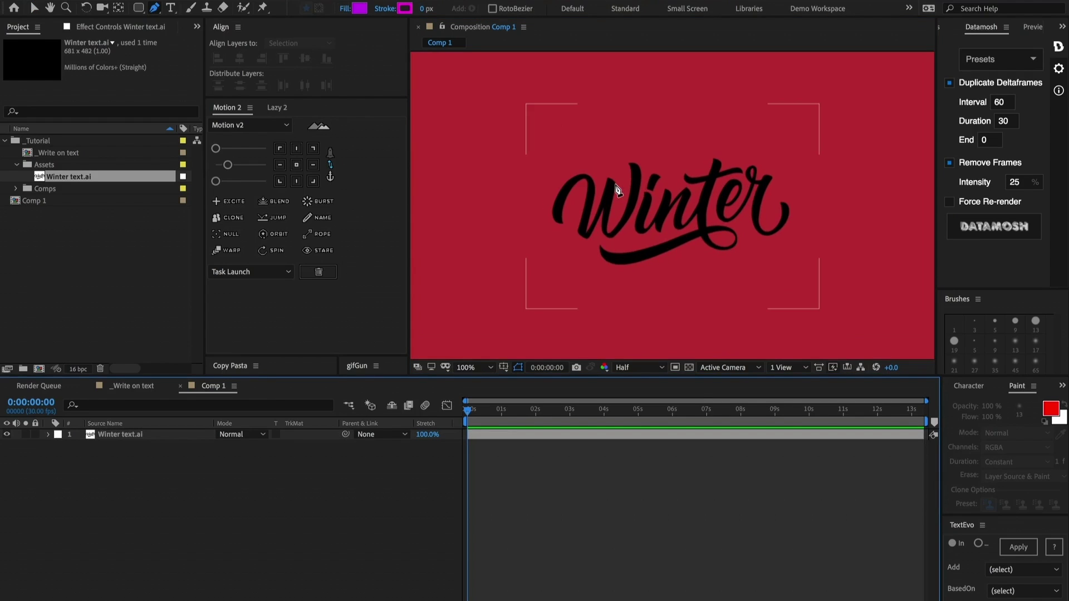
{"action": "scroll", "coordinate": [617, 190], "scroll_direction": "up", "scroll_amount": 2}
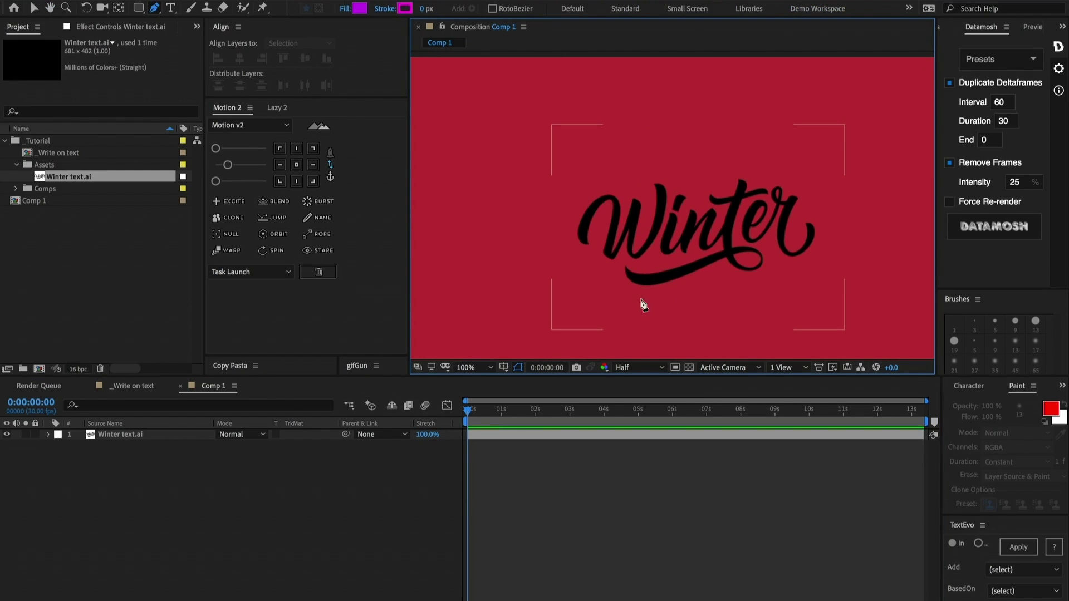
{"action": "left_click_drag", "start_coordinate": [584, 242], "coordinate": [584, 263]}
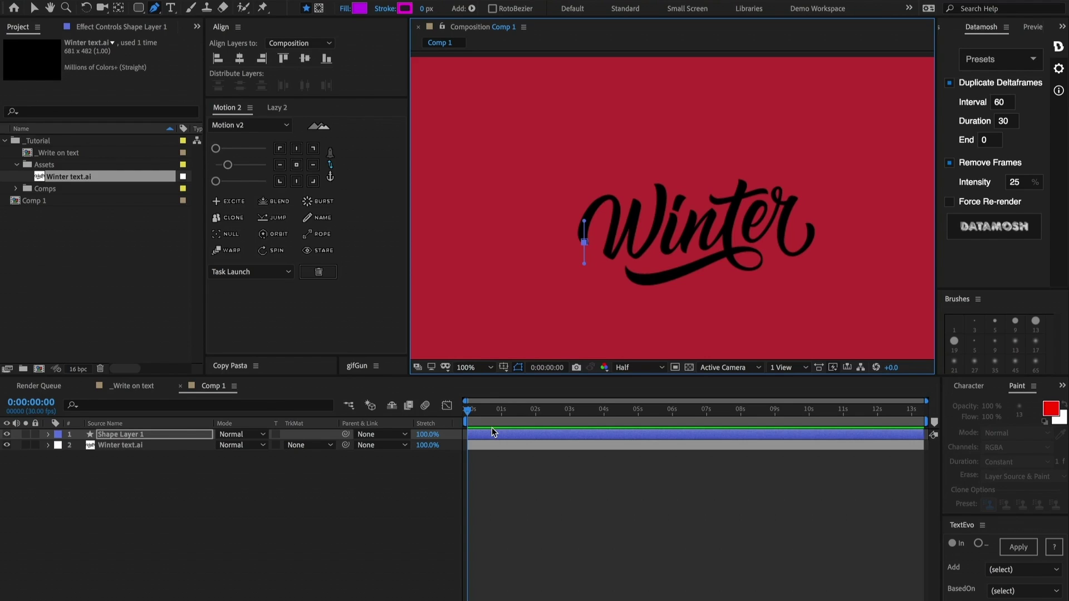
Examine how the strokes of the Winter lettering connect and cross, from the W through to the r
{"action": "key", "text": "h"}
{"action": "scroll", "coordinate": [580, 162], "scroll_direction": "up", "scroll_amount": 1}
{"action": "mouse_move", "coordinate": [579, 161]}
{"action": "left_mouse_down"}
{"action": "mouse_move", "coordinate": [512, 167]}
{"action": "mouse_move", "coordinate": [547, 157]}
{"action": "left_mouse_up"}
{"action": "key", "text": "g"}
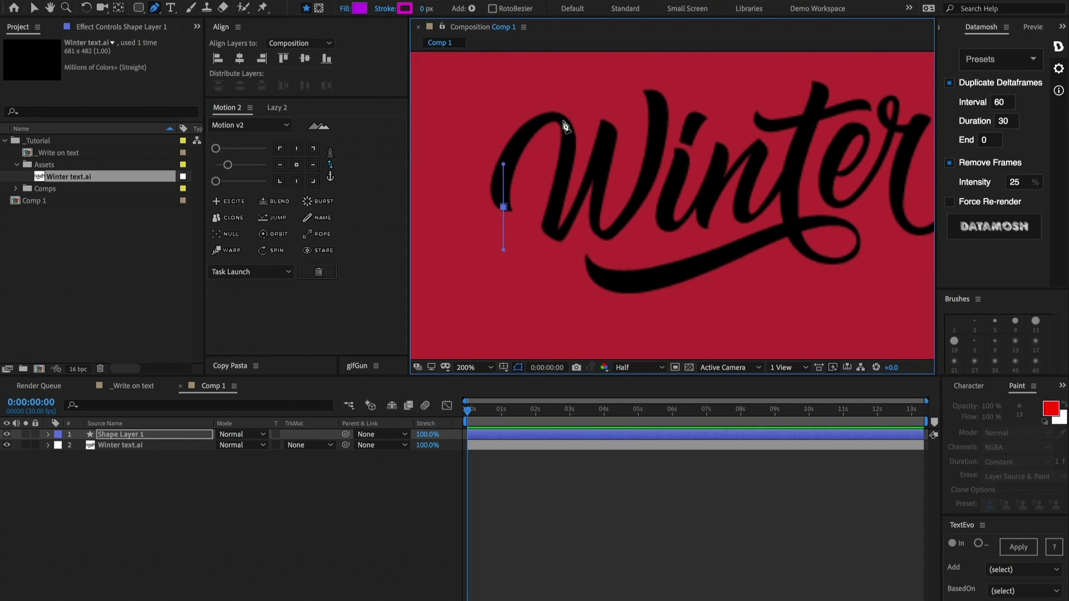
{"action": "scroll", "coordinate": [755, 176], "scroll_direction": "down", "scroll_amount": 2}
{"action": "left_click_drag", "start_coordinate": [754, 176], "coordinate": [682, 176]}
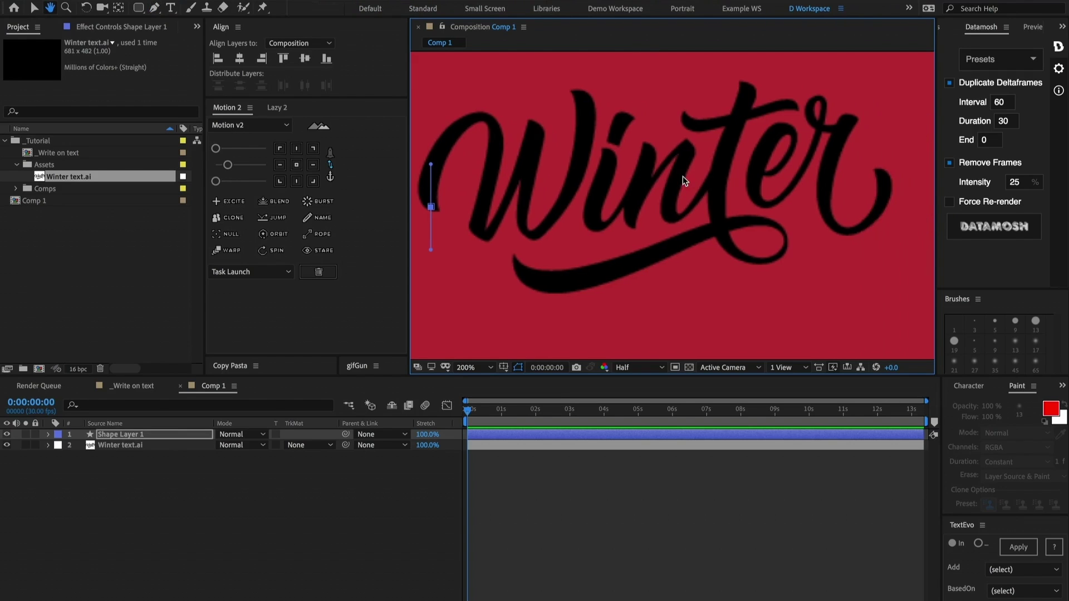
{"action": "scroll", "coordinate": [496, 174], "scroll_direction": "up", "scroll_amount": 2}
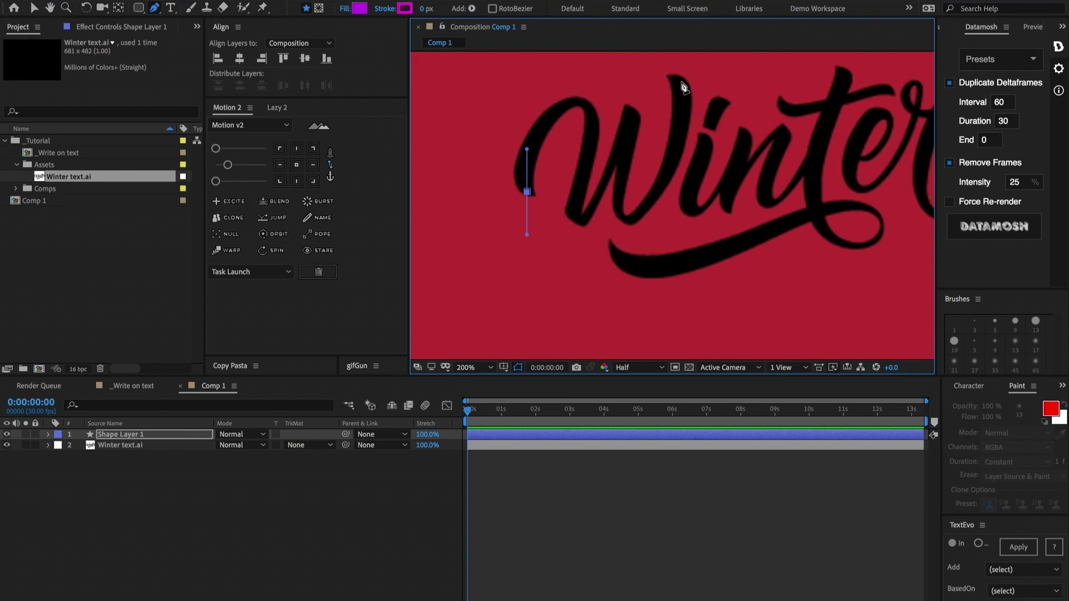
{"action": "scroll", "coordinate": [688, 139], "scroll_direction": "right", "scroll_amount": 3}
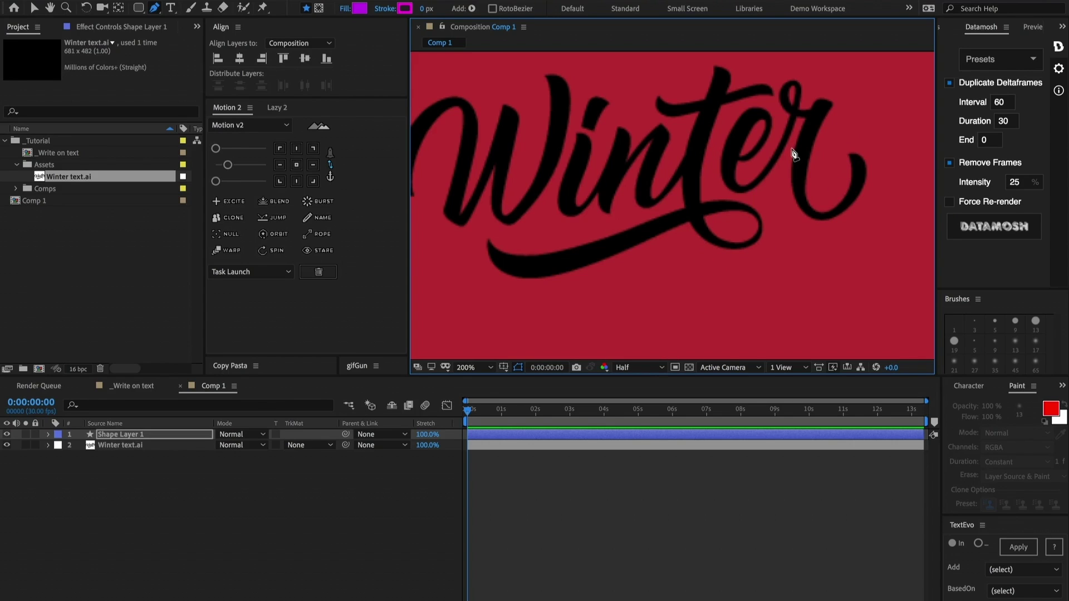
Trace the centre line of the W with curved path points up to the tip of its last stroke
{"action": "left_click_drag", "start_coordinate": [790, 148], "coordinate": [919, 159]}
{"action": "left_click", "coordinate": [581, 111]}
{"action": "mouse_move", "coordinate": [527, 199]}
{"action": "left_mouse_down"}
{"action": "mouse_move", "coordinate": [526, 226]}
{"action": "mouse_move", "coordinate": [591, 227]}
{"action": "left_mouse_up"}
{"action": "left_click_drag", "start_coordinate": [633, 117], "coordinate": [636, 112]}
{"action": "left_click", "coordinate": [629, 229]}
{"action": "left_click", "coordinate": [678, 84]}
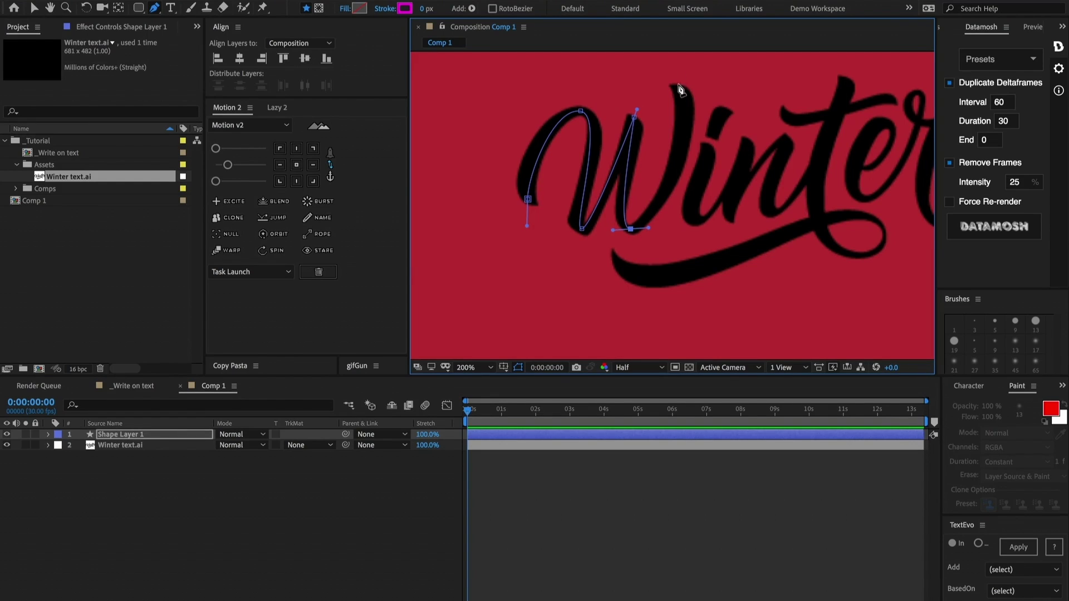
{"action": "scroll", "coordinate": [682, 91], "scroll_direction": "up", "scroll_amount": 1}
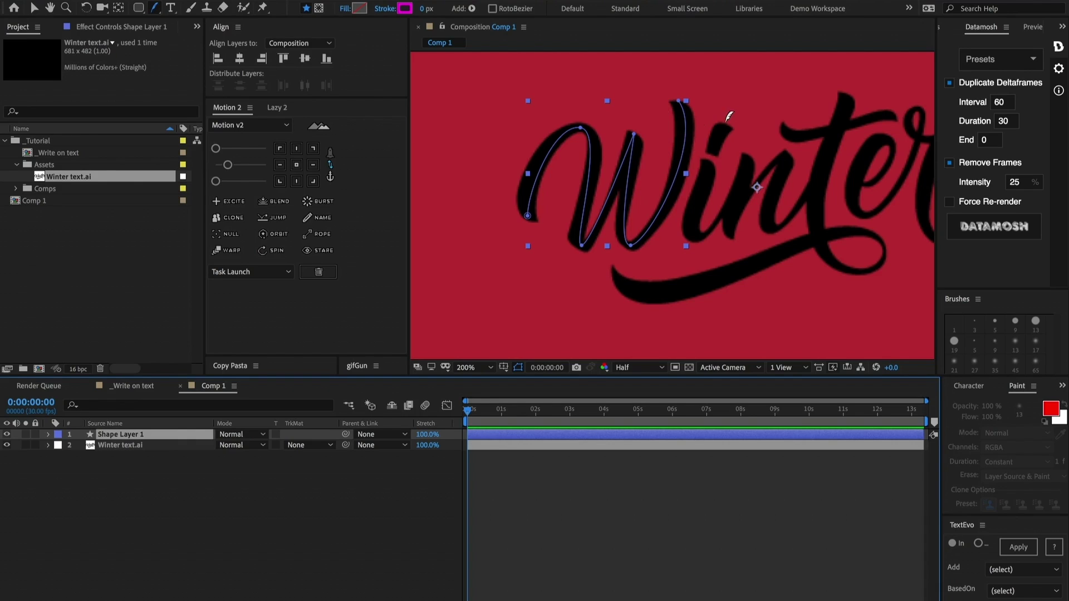
Trace a separate path from the dot of the i down its stem and into the first stroke of the n
{"action": "key", "text": "g"}
{"action": "left_click_drag", "start_coordinate": [728, 114], "coordinate": [719, 139]}
{"action": "left_click", "coordinate": [703, 236]}
{"action": "left_click", "coordinate": [745, 151]}
{"action": "left_click_drag", "start_coordinate": [734, 236], "coordinate": [738, 246]}
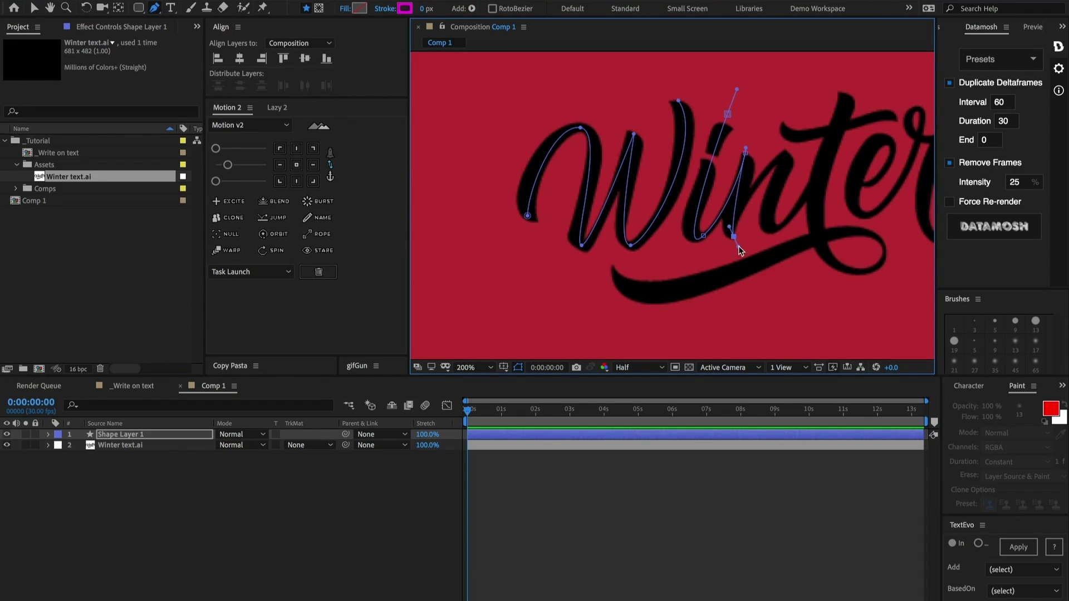
Continue the path over the arch of the n, up the t and down its stem into the lower loop
{"action": "left_click_drag", "start_coordinate": [780, 156], "coordinate": [803, 149]}
{"action": "left_click_drag", "start_coordinate": [739, 245], "coordinate": [772, 218]}
{"action": "left_click_drag", "start_coordinate": [846, 97], "coordinate": [851, 79]}
{"action": "left_click_drag", "start_coordinate": [845, 270], "coordinate": [911, 282]}
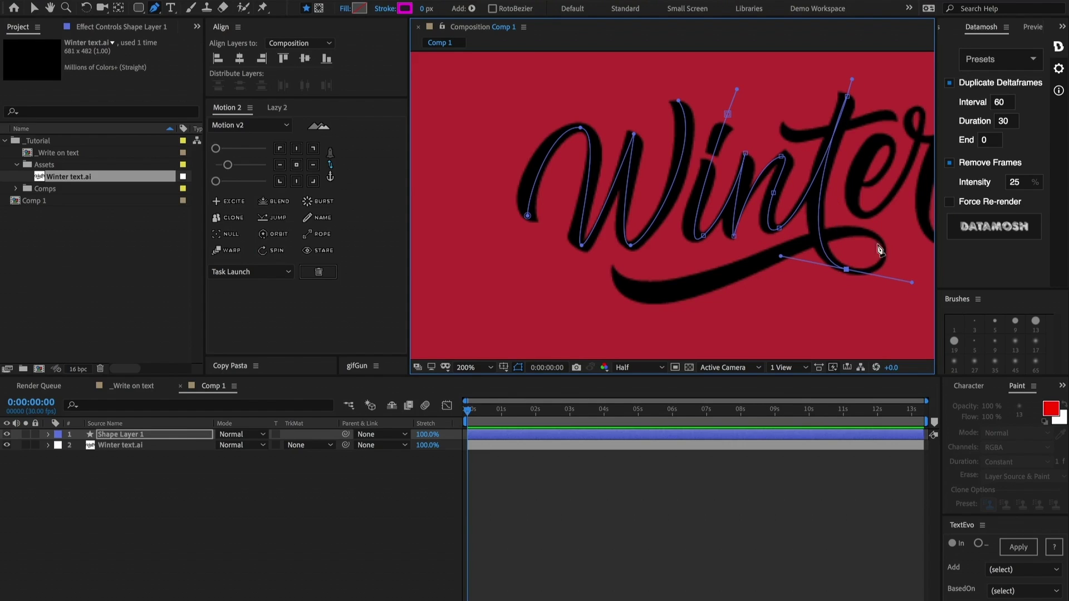
Trace the crossbar of the t as a separate path in Shape Layer 1
{"action": "left_click_drag", "start_coordinate": [780, 133], "coordinate": [675, 155]}
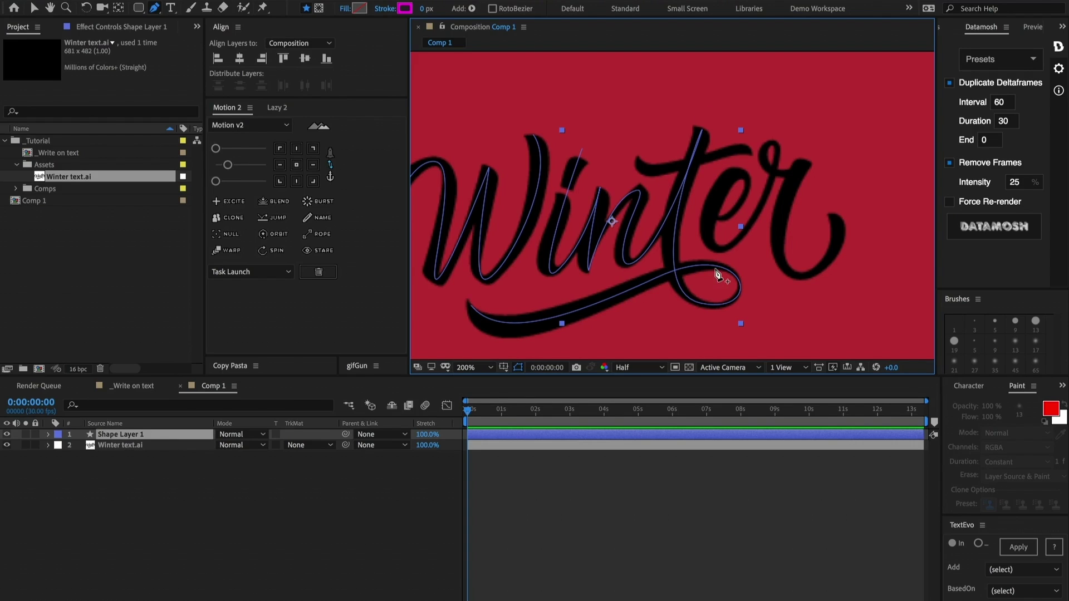
{"action": "left_click", "coordinate": [636, 153]}
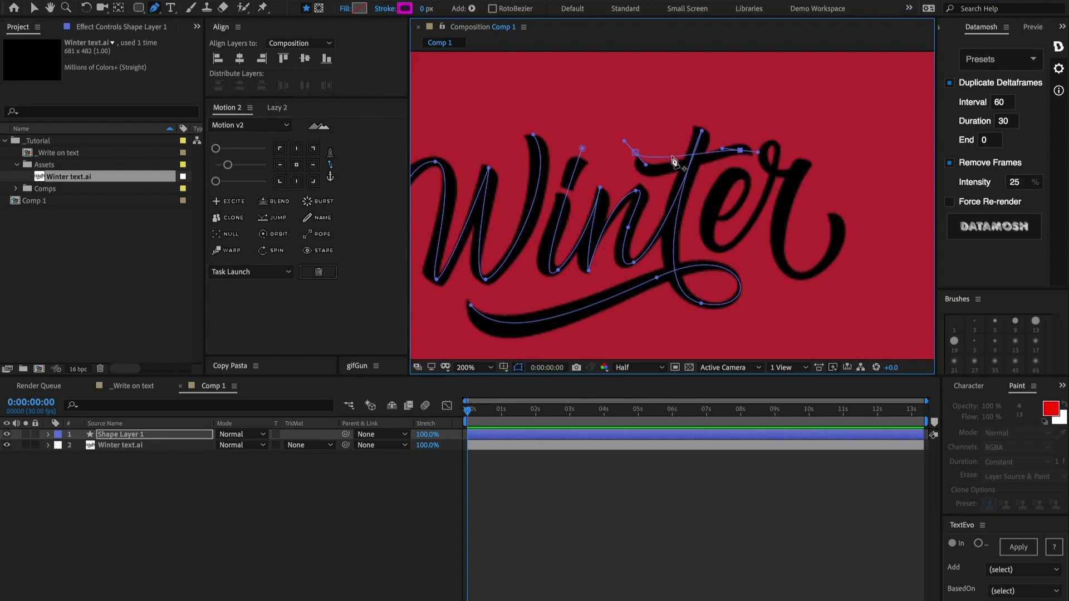
{"action": "scroll", "coordinate": [749, 174], "scroll_direction": "up", "scroll_amount": 2}
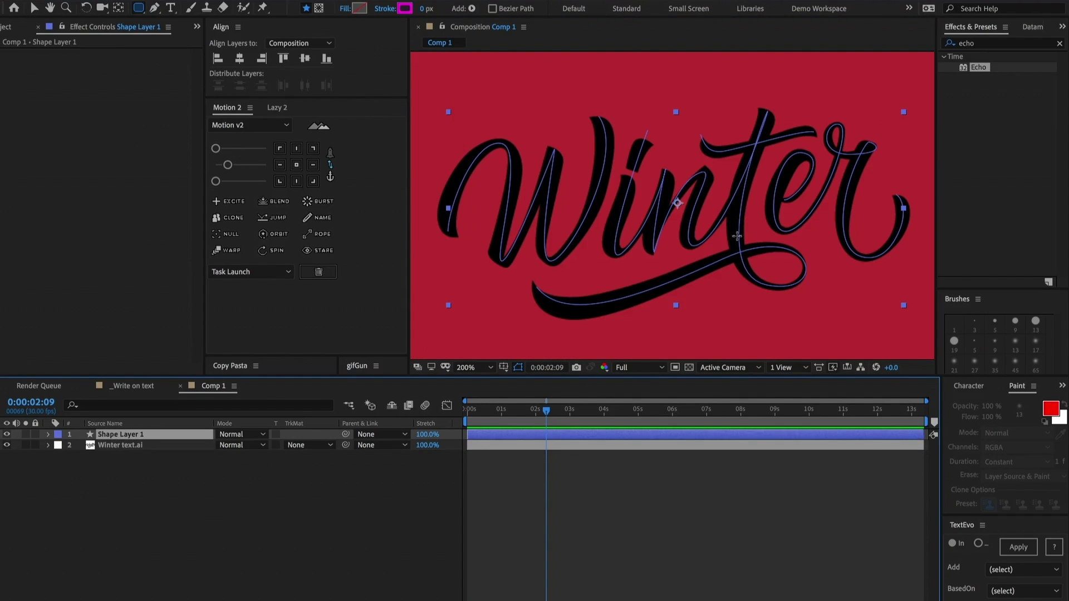
Draw a small magenta rounded rectangle above the W on a new shape layer
{"action": "left_click", "coordinate": [205, 464]}
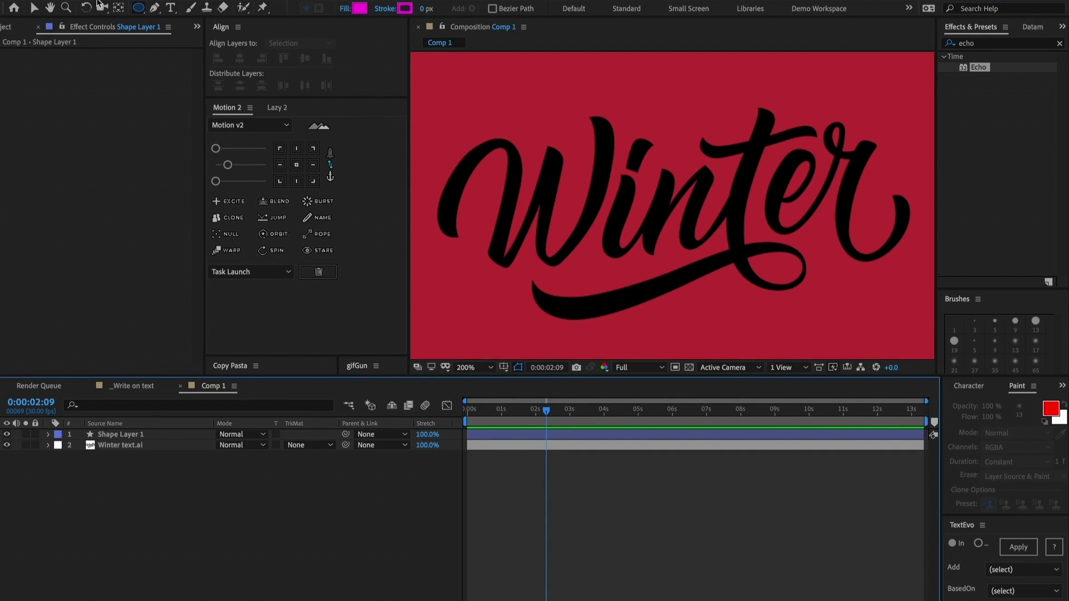
{"action": "left_click_drag", "start_coordinate": [138, 8], "coordinate": [179, 26]}
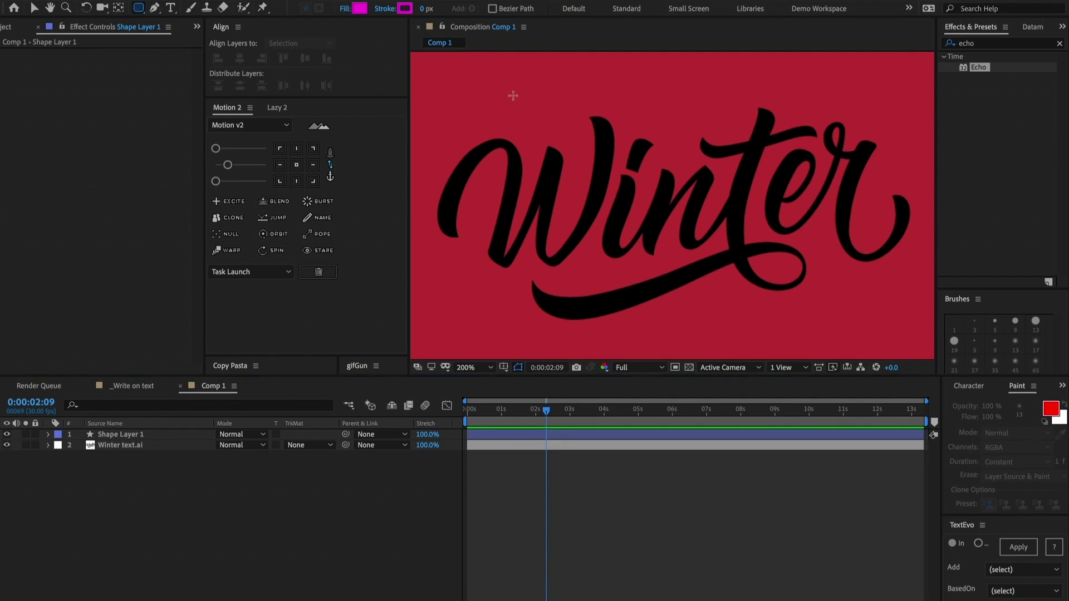
{"action": "left_click_drag", "start_coordinate": [512, 95], "coordinate": [540, 127]}
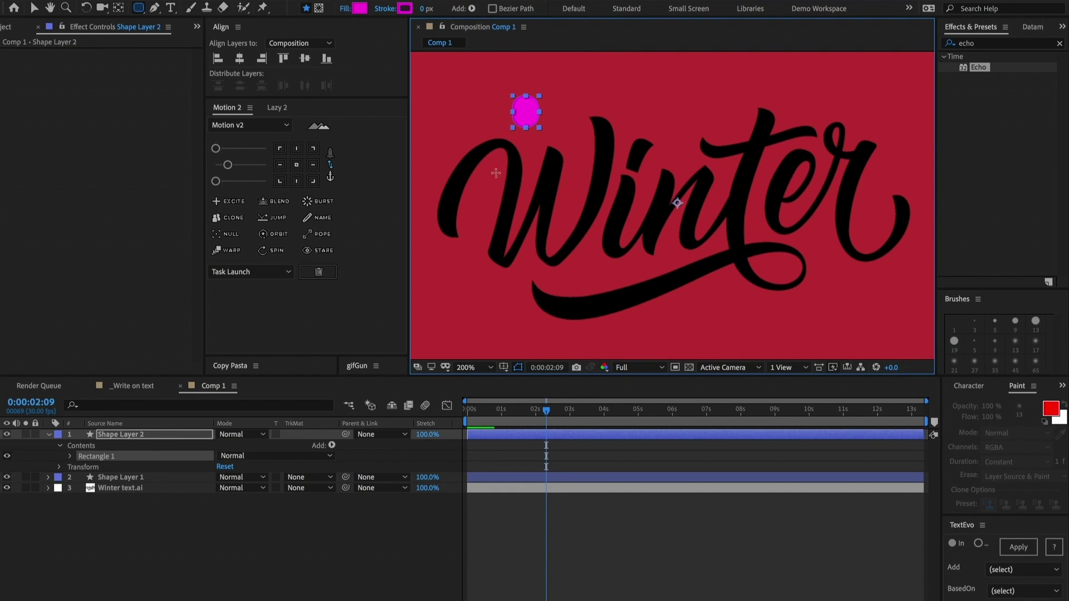
Move the anchor point of Shape Layer 2 to the centre of the magenta shape
{"action": "left_click", "coordinate": [508, 436]}
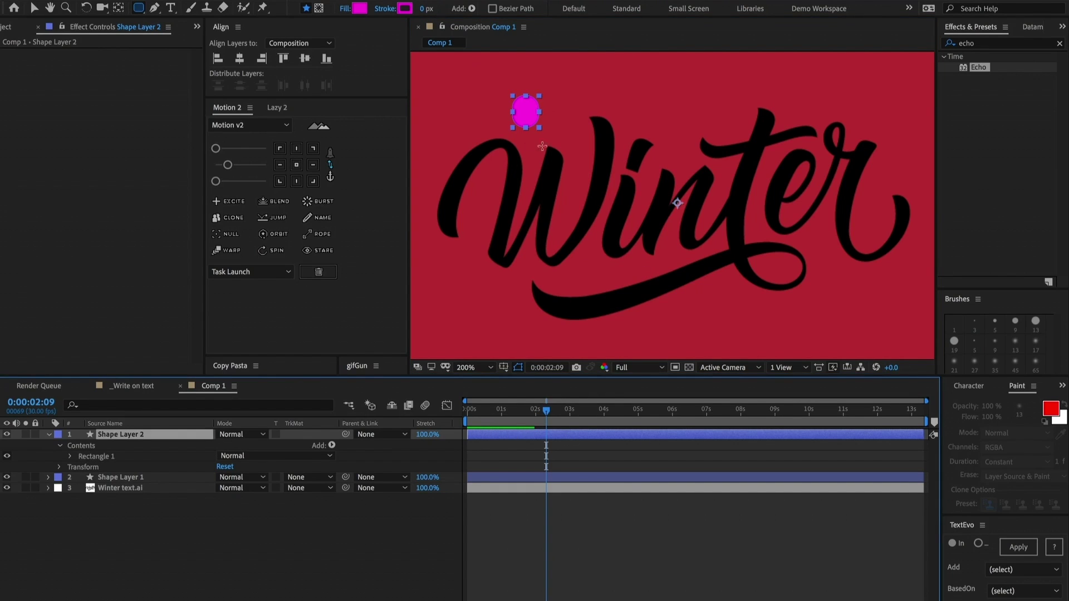
{"action": "key", "text": "y"}
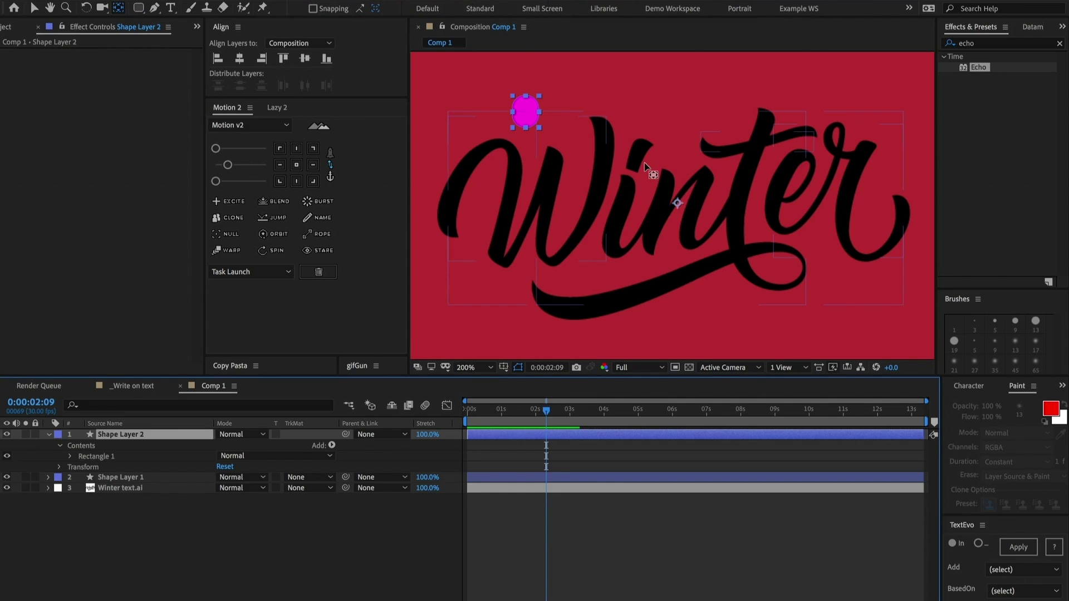
{"action": "left_click_drag", "start_coordinate": [677, 205], "coordinate": [574, 163]}
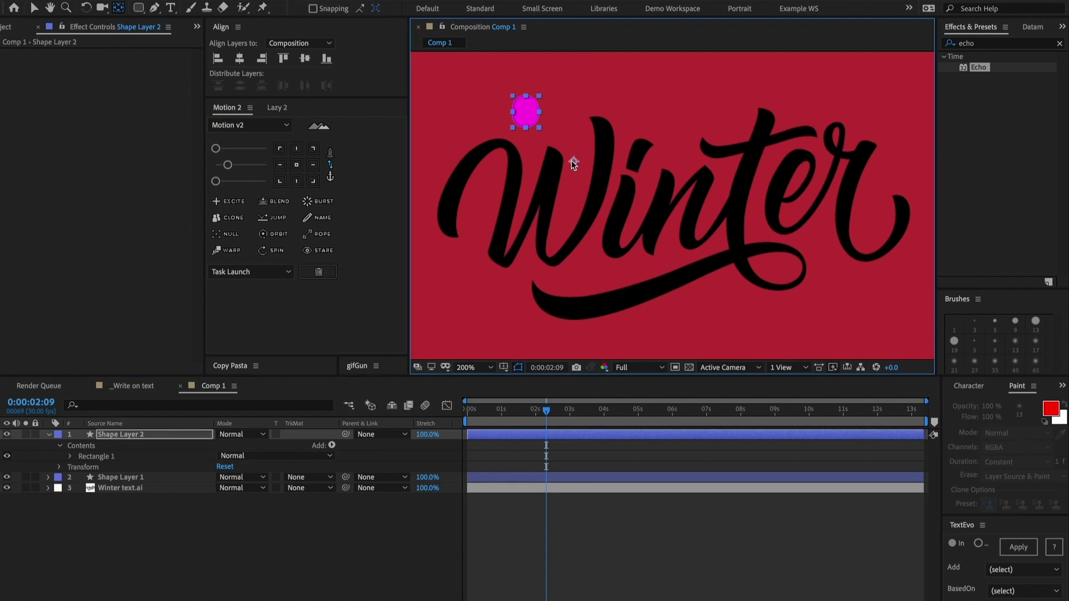
{"action": "left_click_drag", "start_coordinate": [536, 127], "coordinate": [525, 114]}
Filter Shape Layer 1's properties for "path" and copy the Path of Shape 1, the W
{"action": "left_click", "coordinate": [137, 480]}
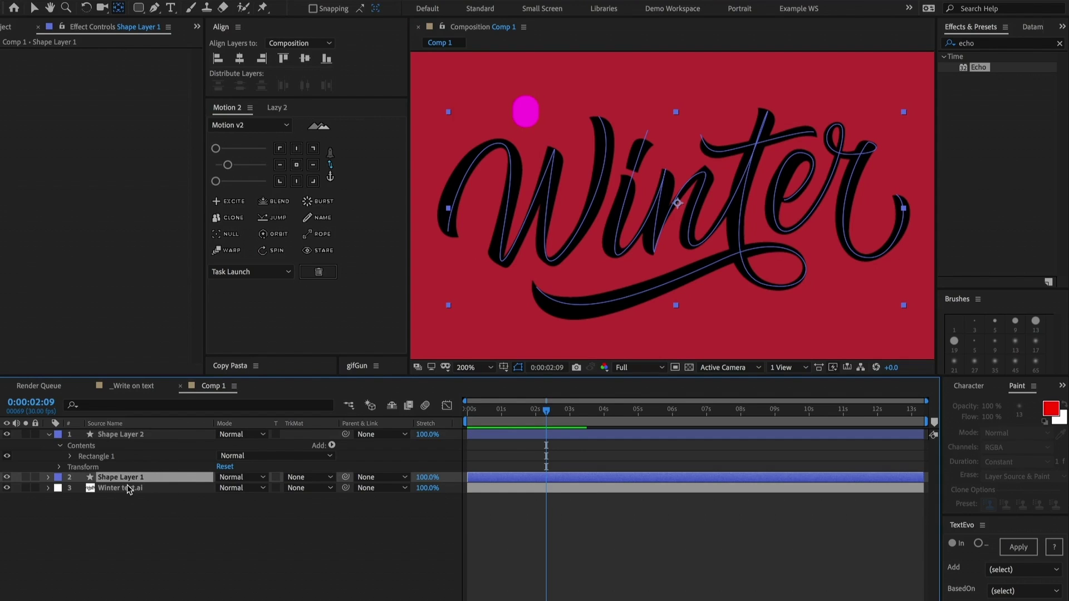
{"action": "key", "text": "ctrl+f"}
{"action": "type", "text": "path"}
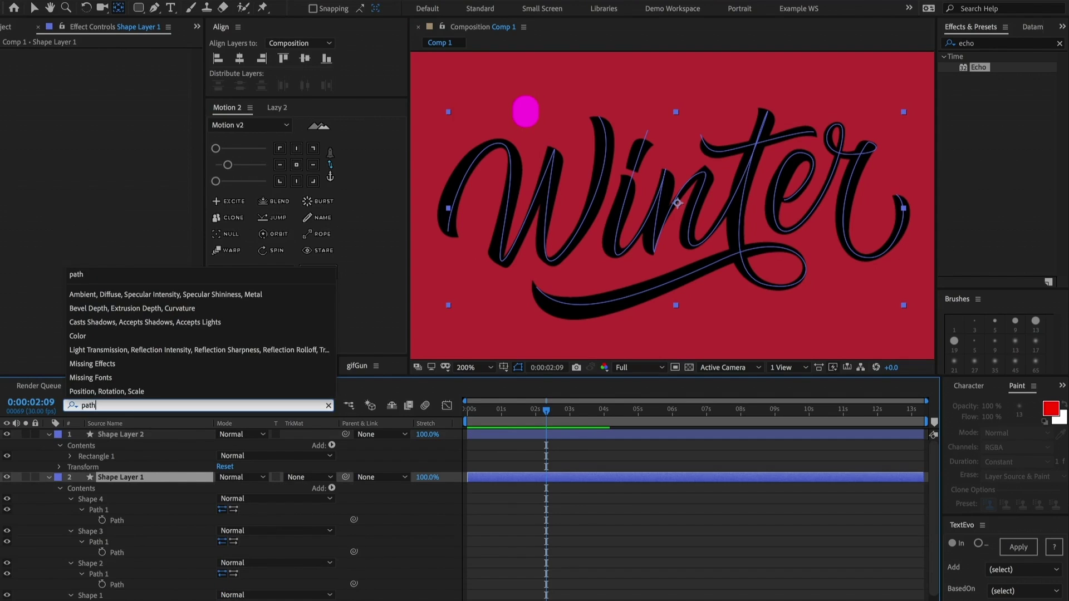
{"action": "key", "text": "Return"}
{"action": "scroll", "coordinate": [134, 538], "scroll_direction": "down", "scroll_amount": 2}
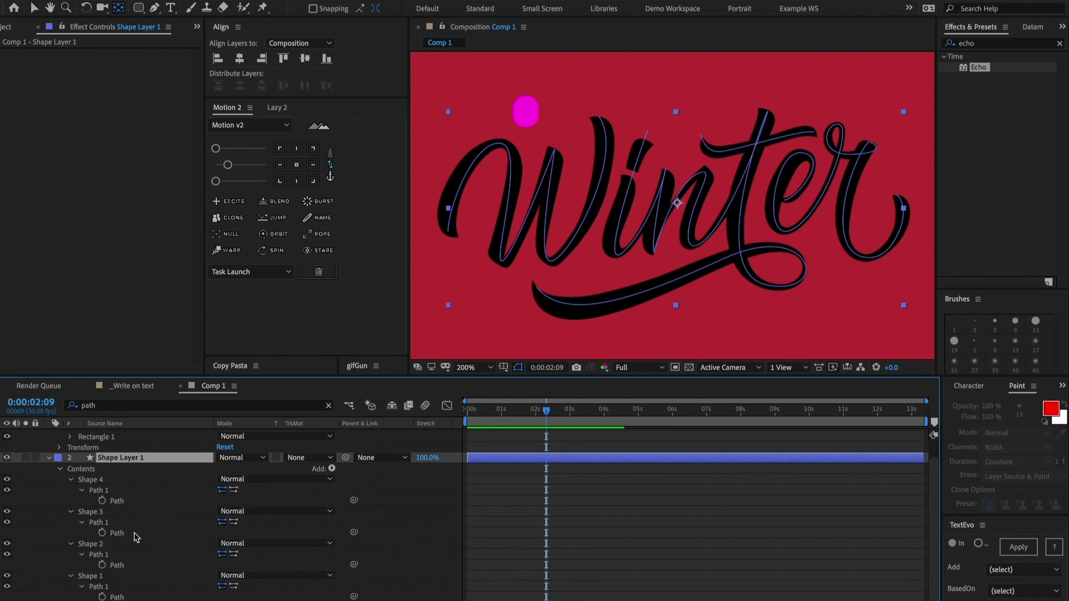
{"action": "left_click", "coordinate": [126, 597]}
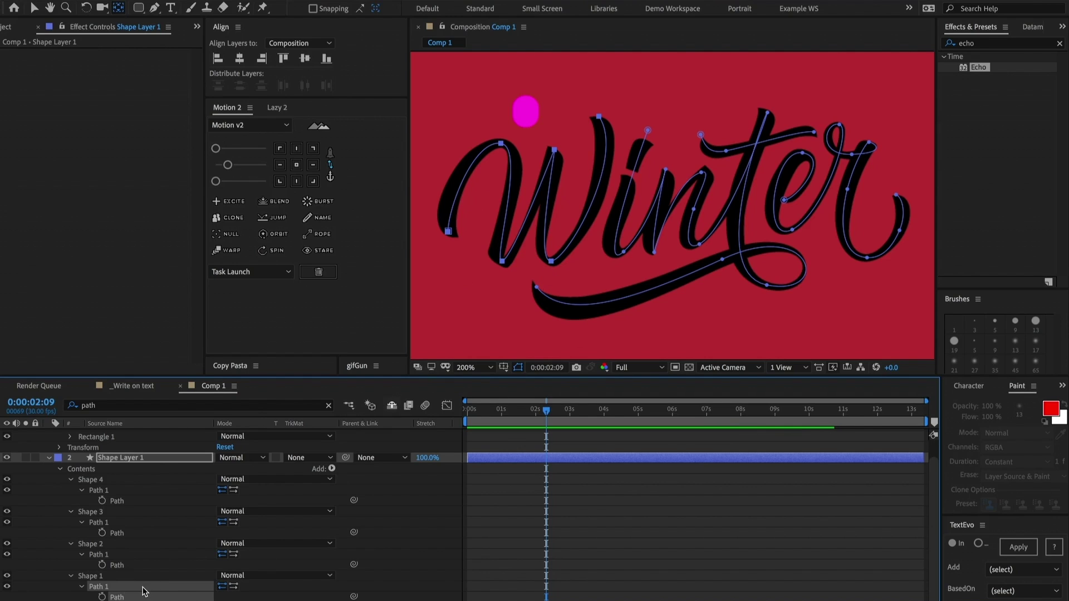
{"action": "scroll", "coordinate": [132, 551], "scroll_direction": "up", "scroll_amount": 1}
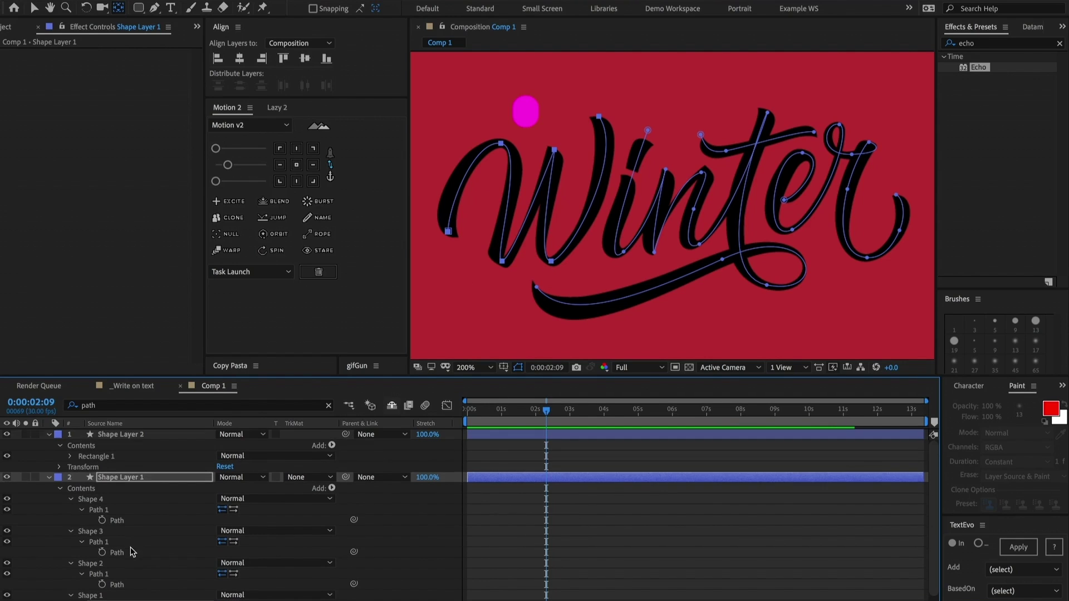
Paste the W path into Shape Layer 2's Position and shift the resulting keyframes to the start of the timeline
{"action": "left_click", "coordinate": [131, 432]}
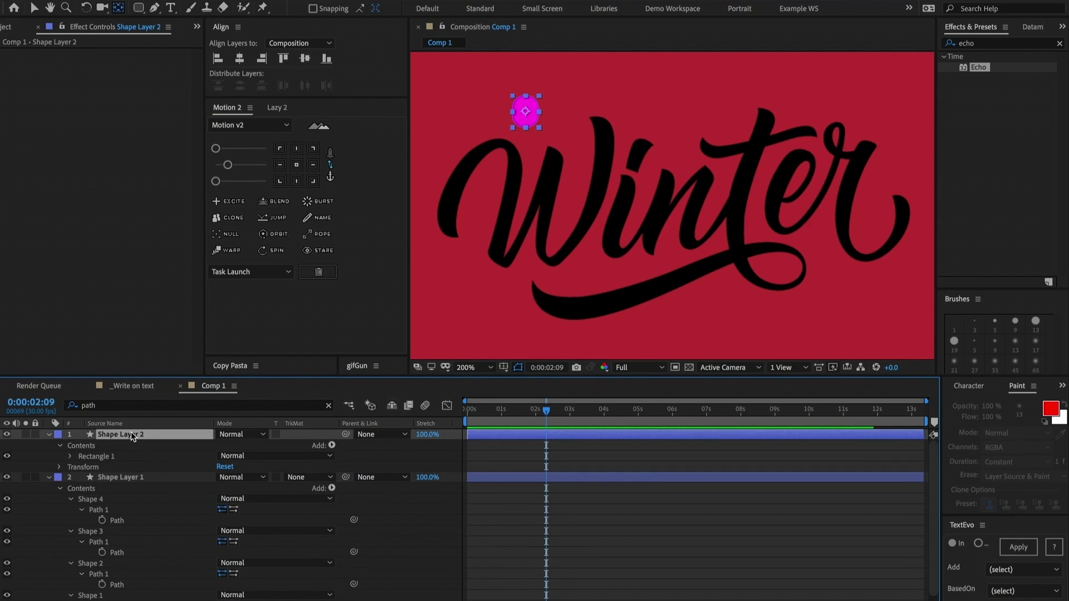
{"action": "key", "text": "p"}
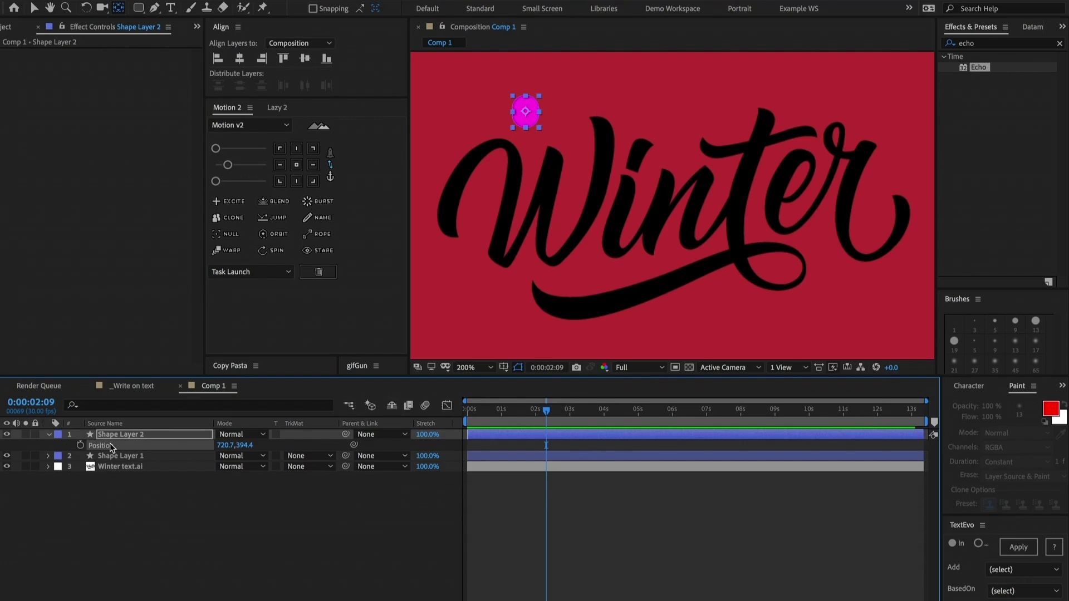
{"action": "key", "text": "ctrl+v"}
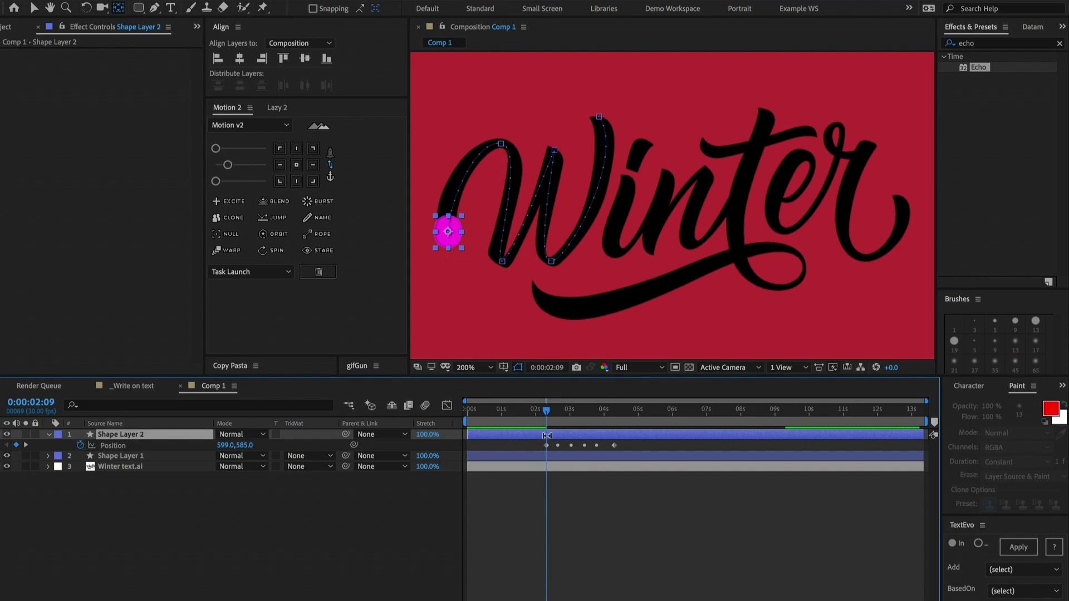
{"action": "left_click_drag", "start_coordinate": [548, 414], "coordinate": [470, 445]}
{"action": "left_click", "coordinate": [481, 418]}
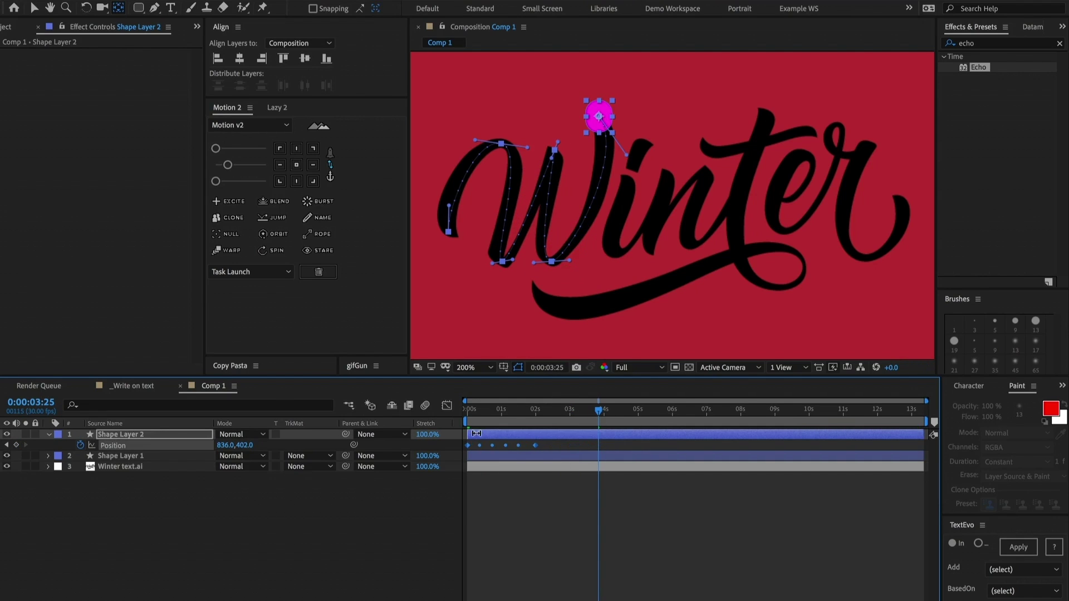
Auto-orient Shape Layer 2 along its motion path
{"action": "key", "text": "Home"}
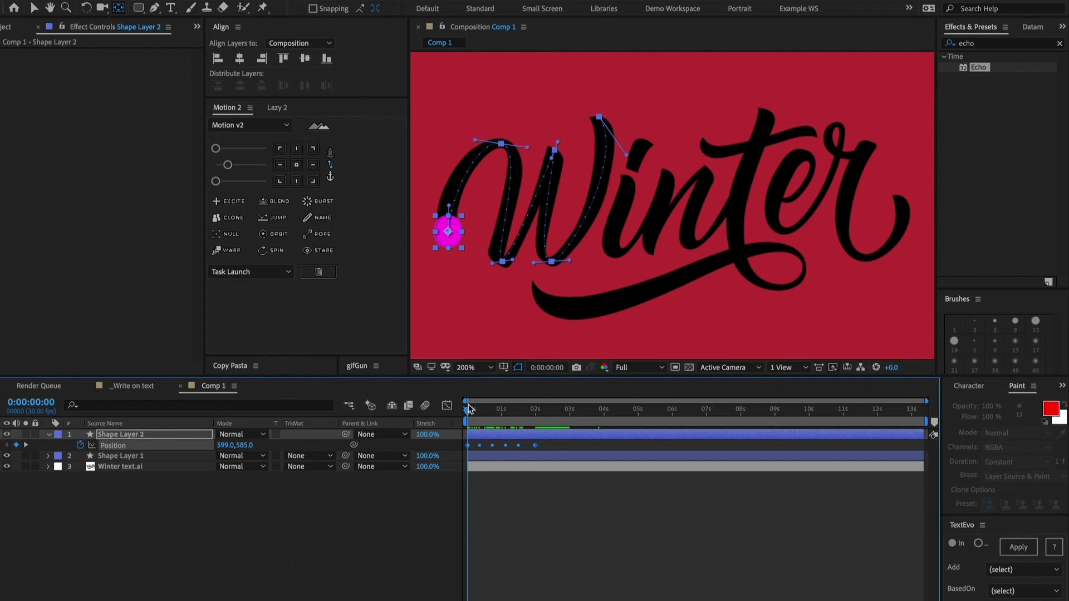
{"action": "left_click_drag", "start_coordinate": [471, 411], "coordinate": [487, 411]}
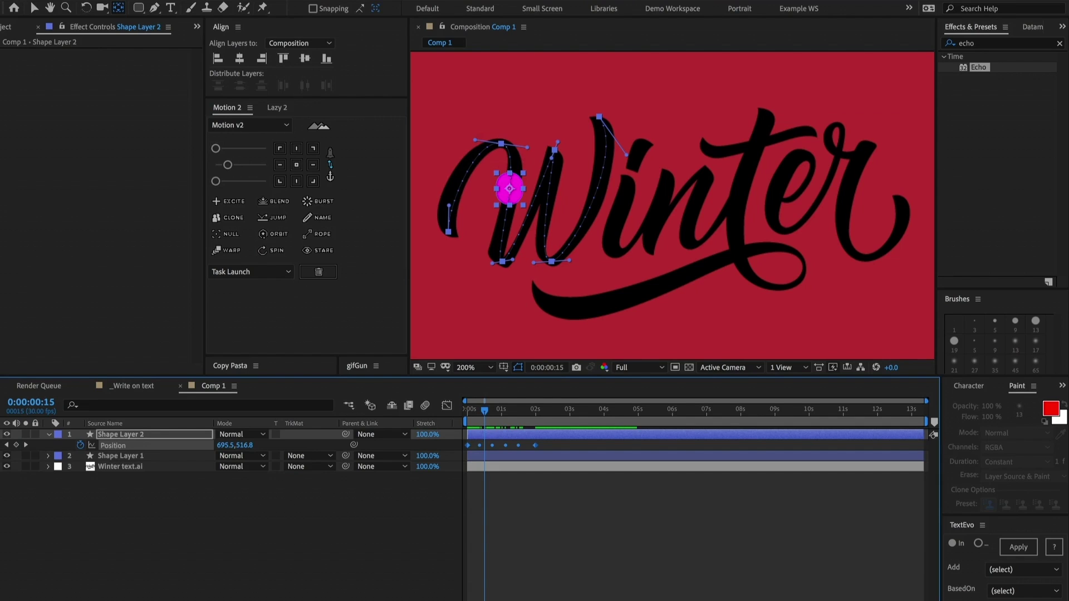
{"action": "key", "text": "super+shift+slash"}
{"action": "type", "text": "a"}
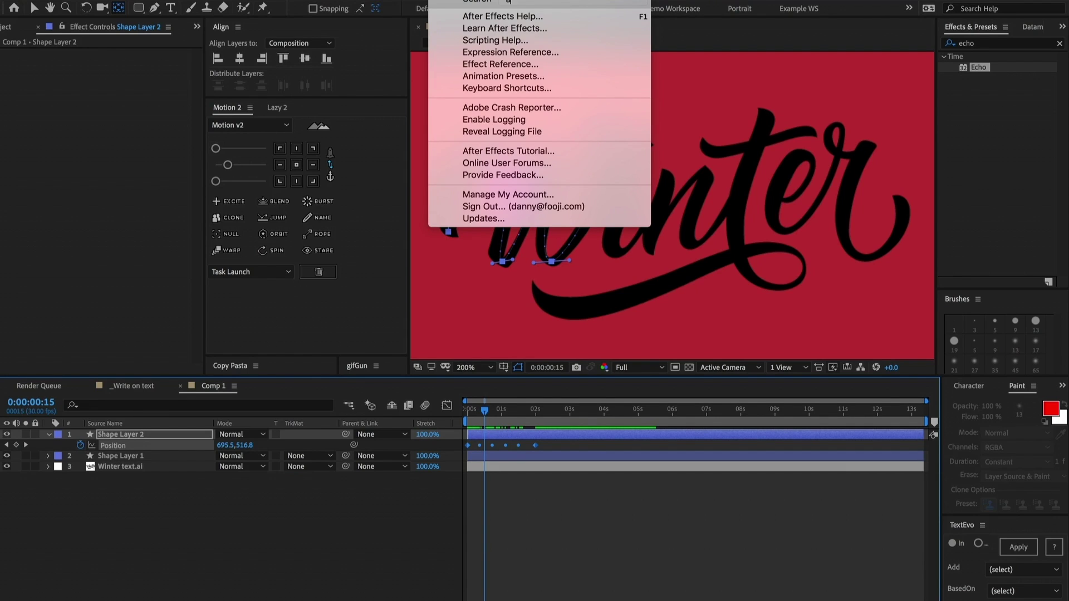
{"action": "type", "text": "uto ori"}
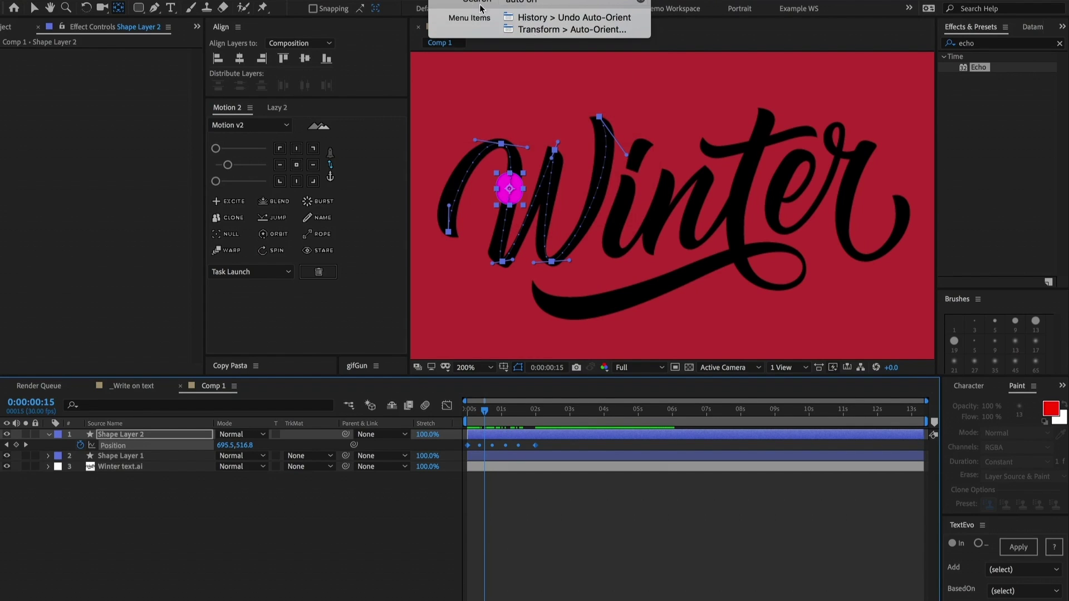
{"action": "left_click", "coordinate": [549, 30]}
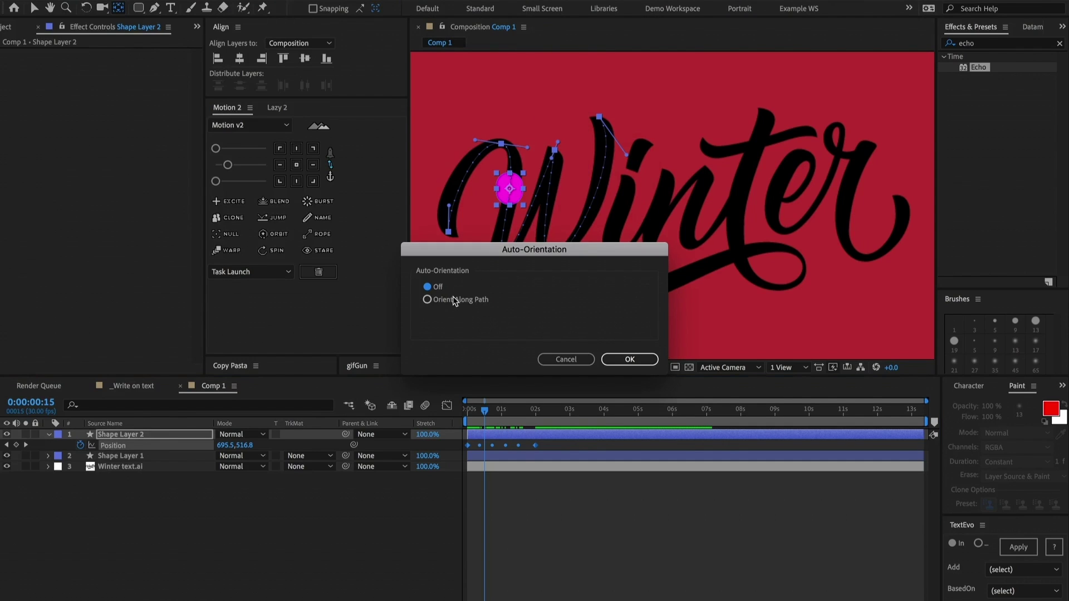
{"action": "left_click", "coordinate": [452, 301]}
{"action": "left_click", "coordinate": [631, 359]}
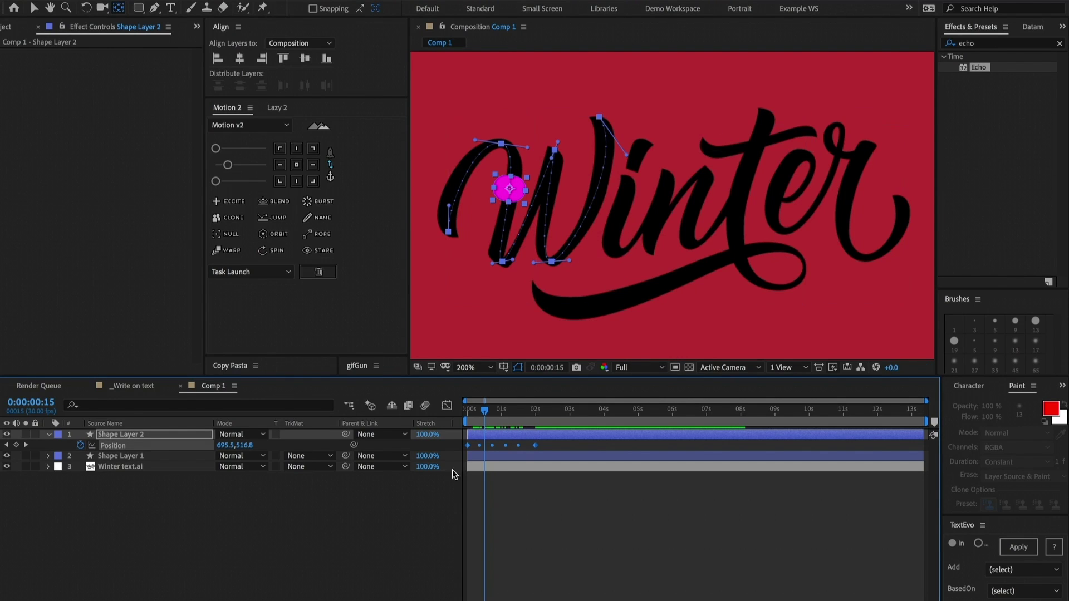
Set Shape Layer 2's rotation to 90° and check the shape's orientation along the first curve of the W
{"action": "key", "text": "r"}
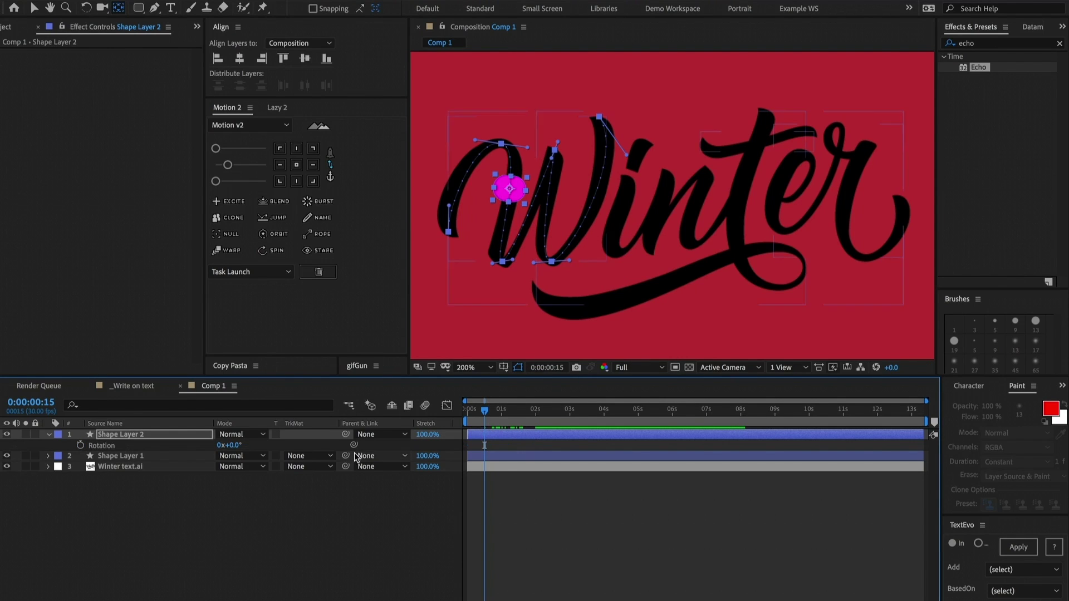
{"action": "left_click", "coordinate": [234, 446]}
{"action": "type", "text": "90"}
{"action": "key", "text": "Return"}
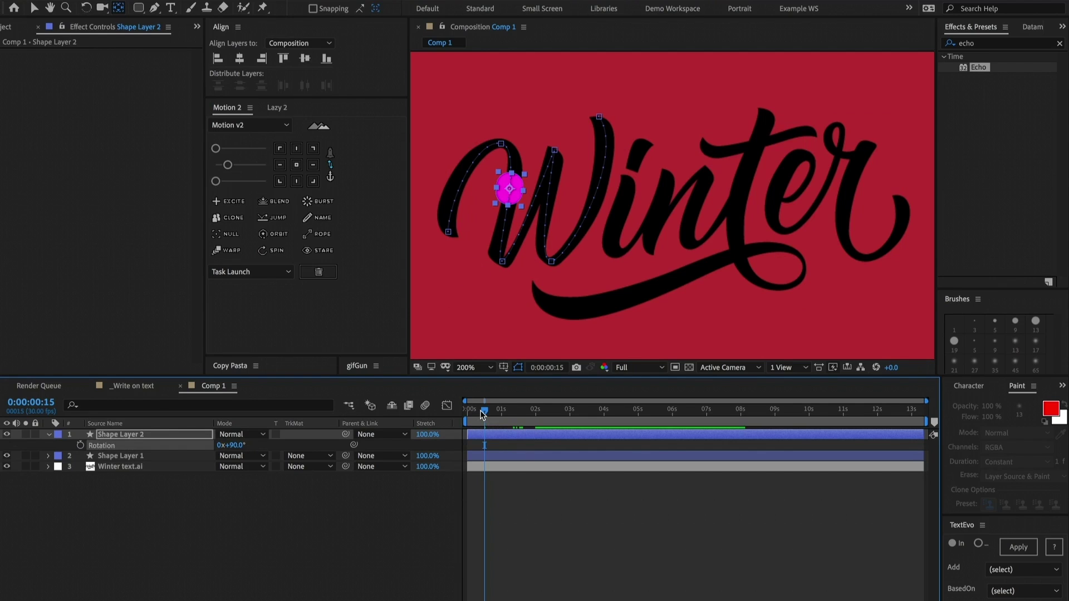
{"action": "left_click_drag", "start_coordinate": [484, 412], "coordinate": [478, 410]}
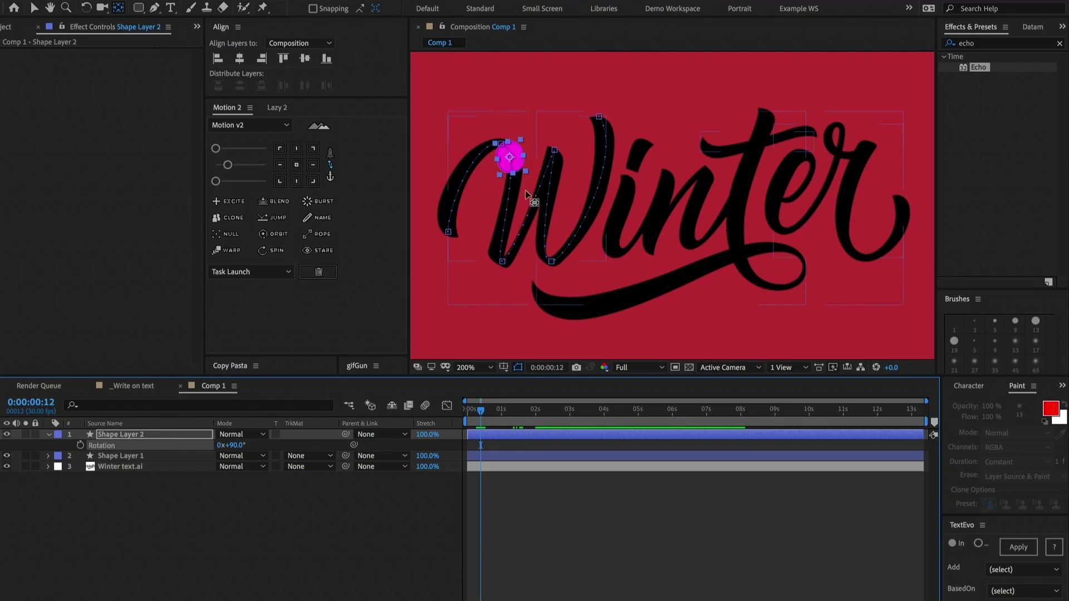
{"action": "left_click_drag", "start_coordinate": [480, 411], "coordinate": [476, 409]}
Apply the Echo effect to Shape Layer 2 with 500 echoes and an echo time of -0.006 seconds
{"action": "left_click_drag", "start_coordinate": [981, 68], "coordinate": [505, 437]}
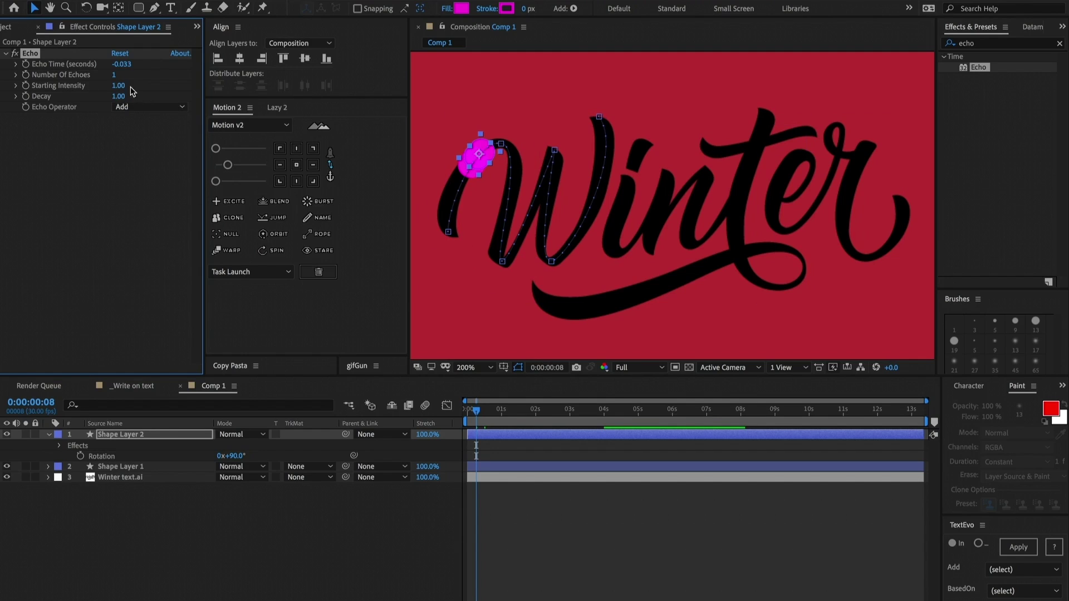
{"action": "left_click", "coordinate": [117, 76]}
{"action": "key", "text": "Return"}
{"action": "left_click", "coordinate": [125, 65]}
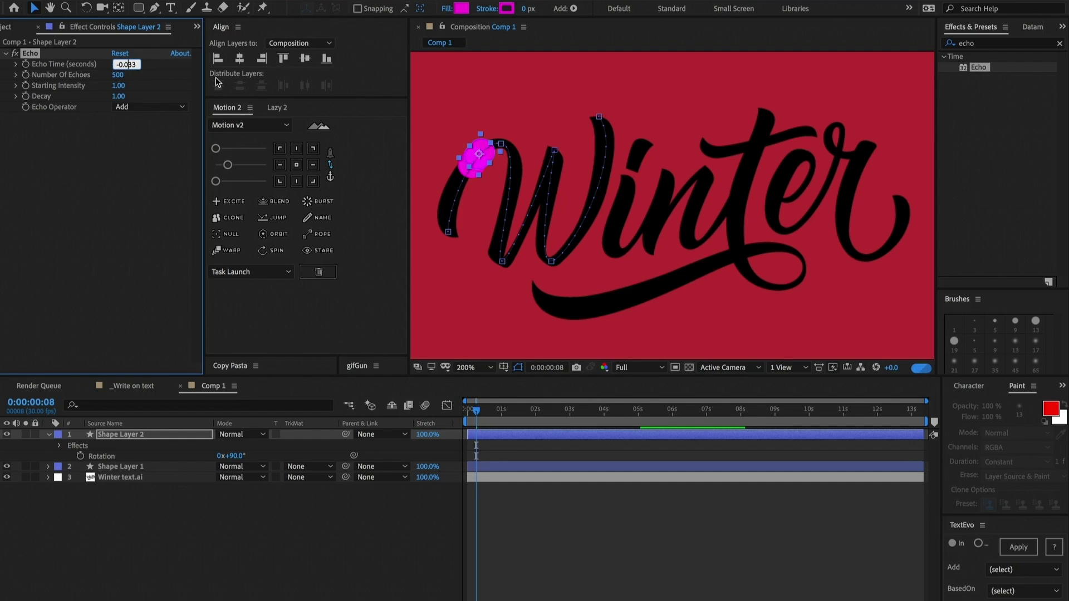
{"action": "type", "text": "06"}
{"action": "left_click", "coordinate": [227, 88]}
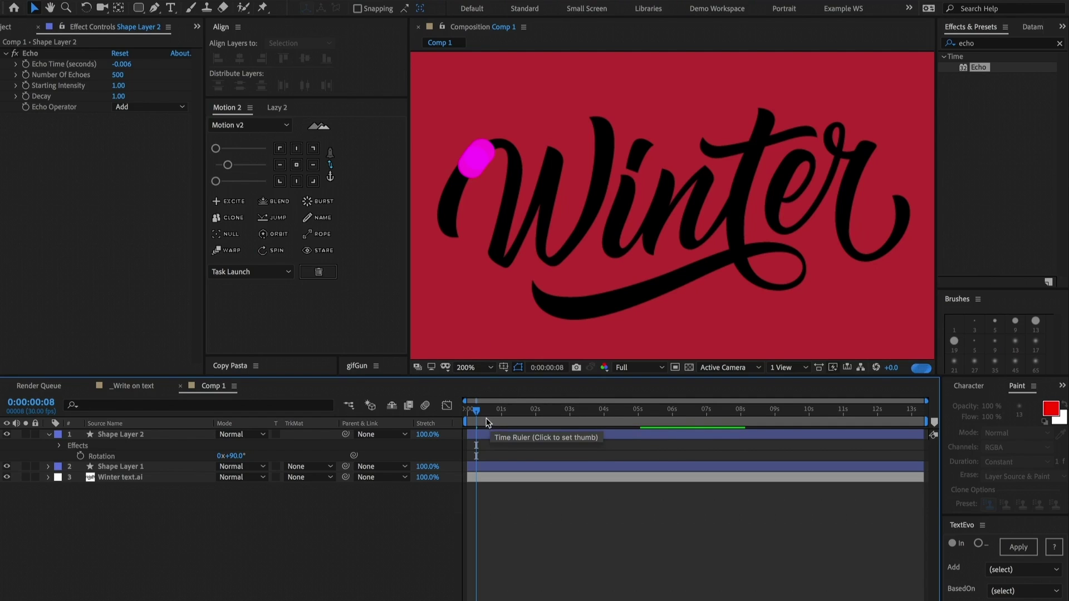
Filter Shape Layer 2's properties for "size", add a Size keyframe at frame 21, and show only the layer's keyframed properties
{"action": "left_click_drag", "start_coordinate": [486, 421], "coordinate": [491, 416]}
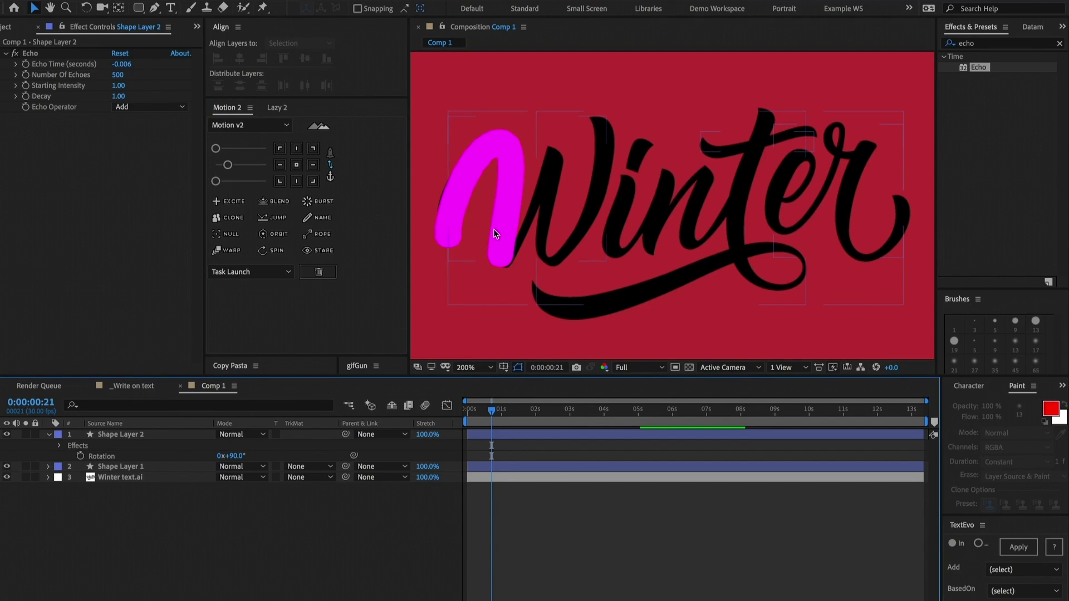
{"action": "left_click", "coordinate": [145, 436]}
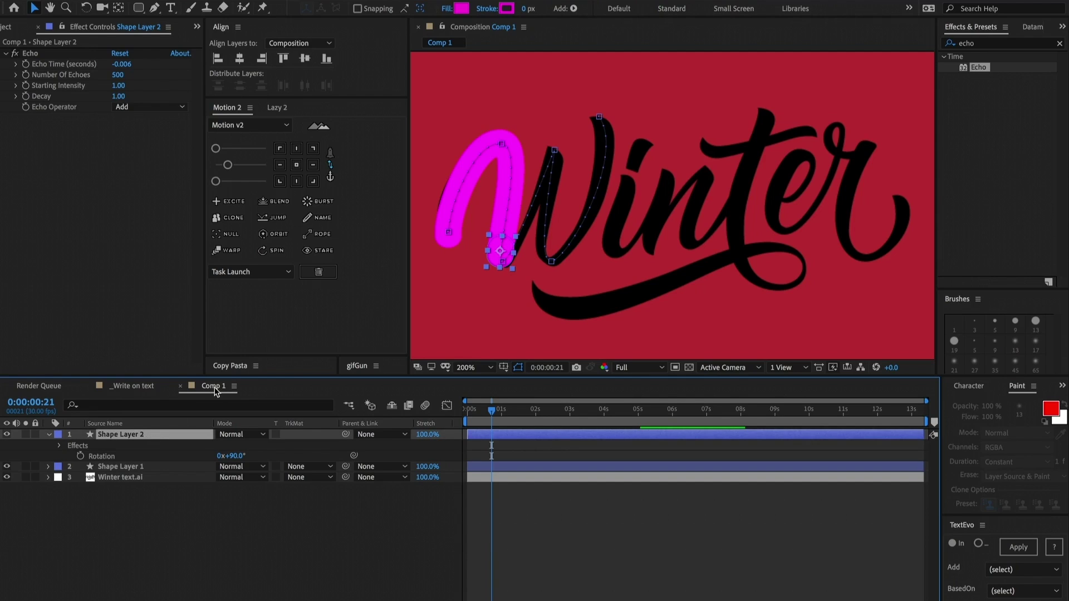
{"action": "key", "text": "p"}
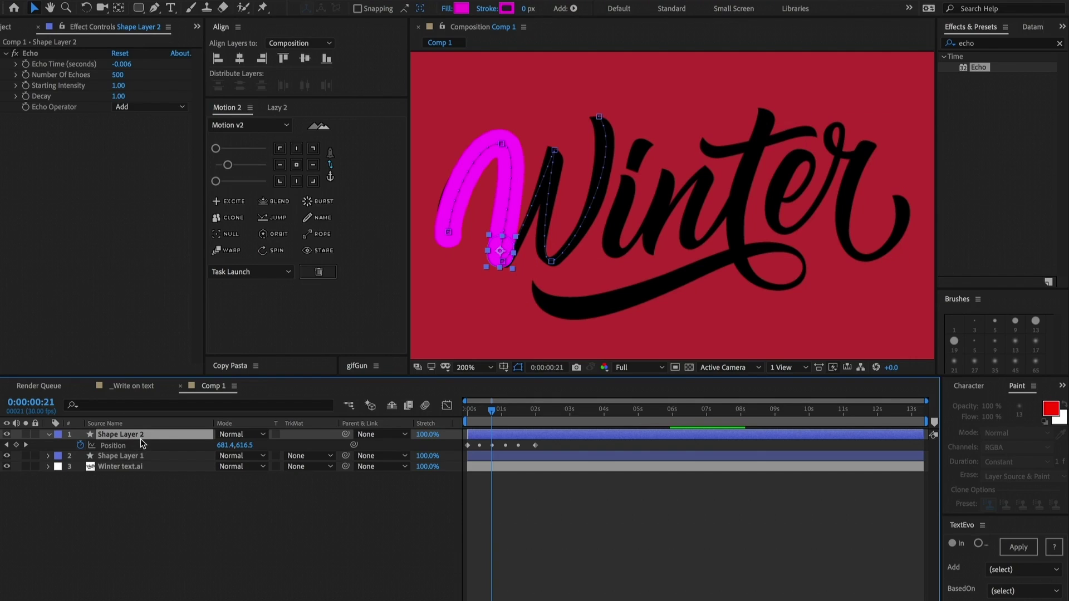
{"action": "key", "text": "ctrl+f"}
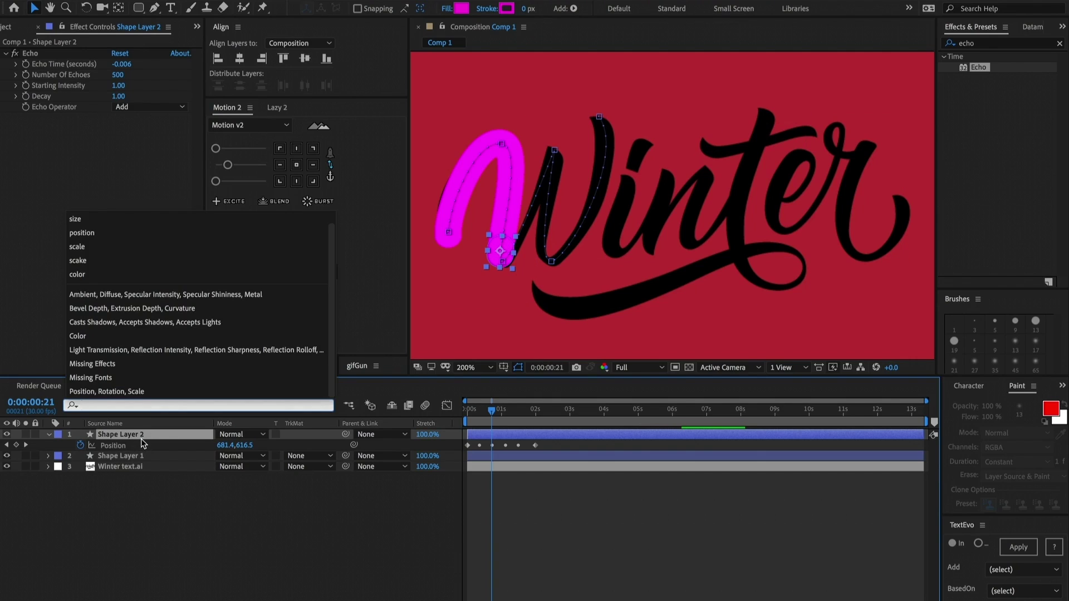
{"action": "type", "text": "s"}
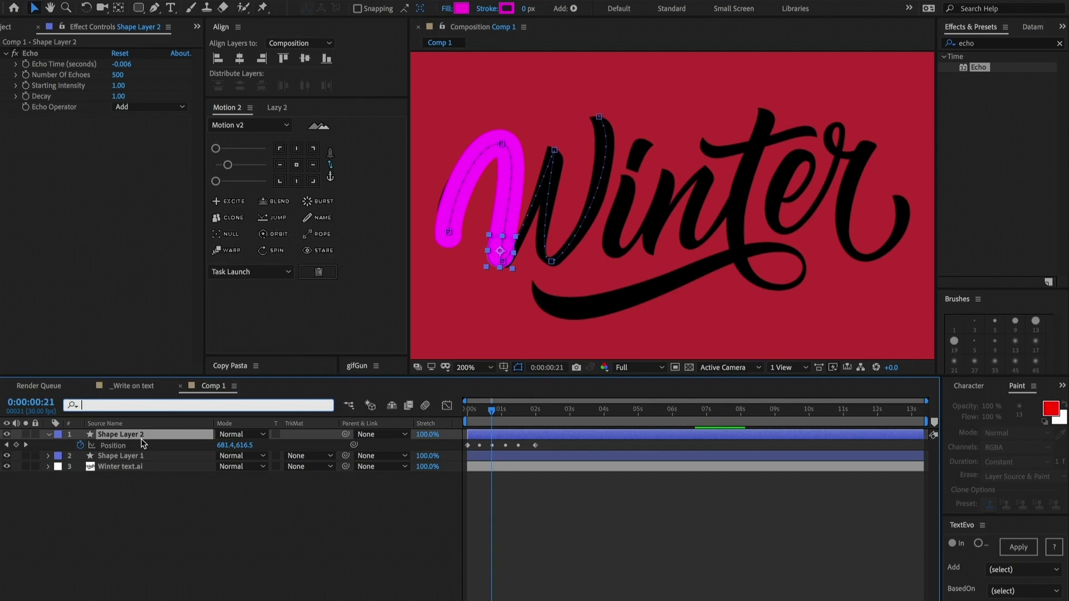
{"action": "type", "text": "ize"}
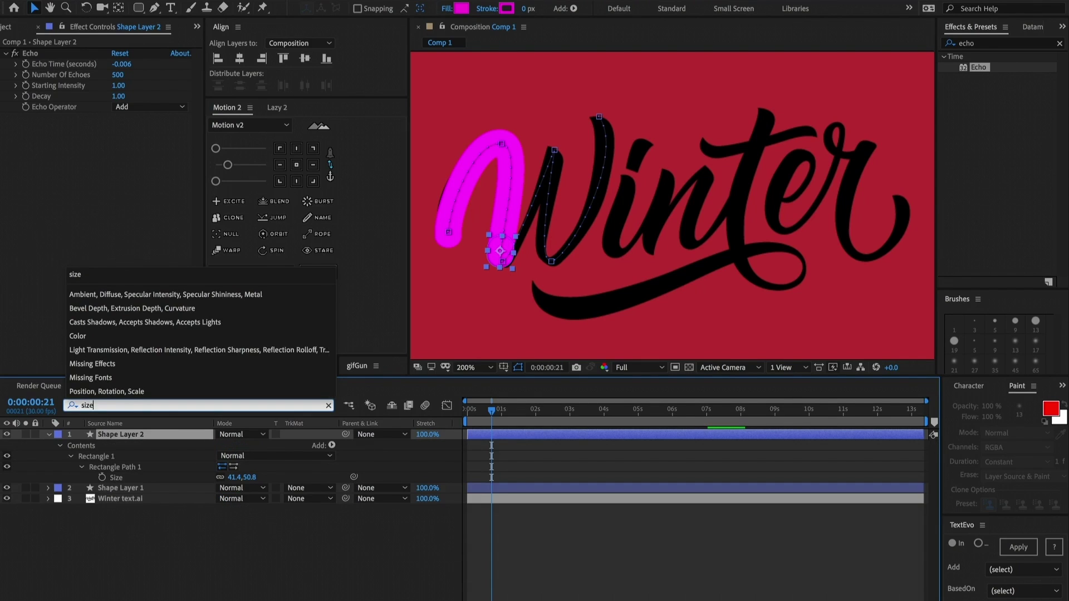
{"action": "left_click", "coordinate": [101, 478]}
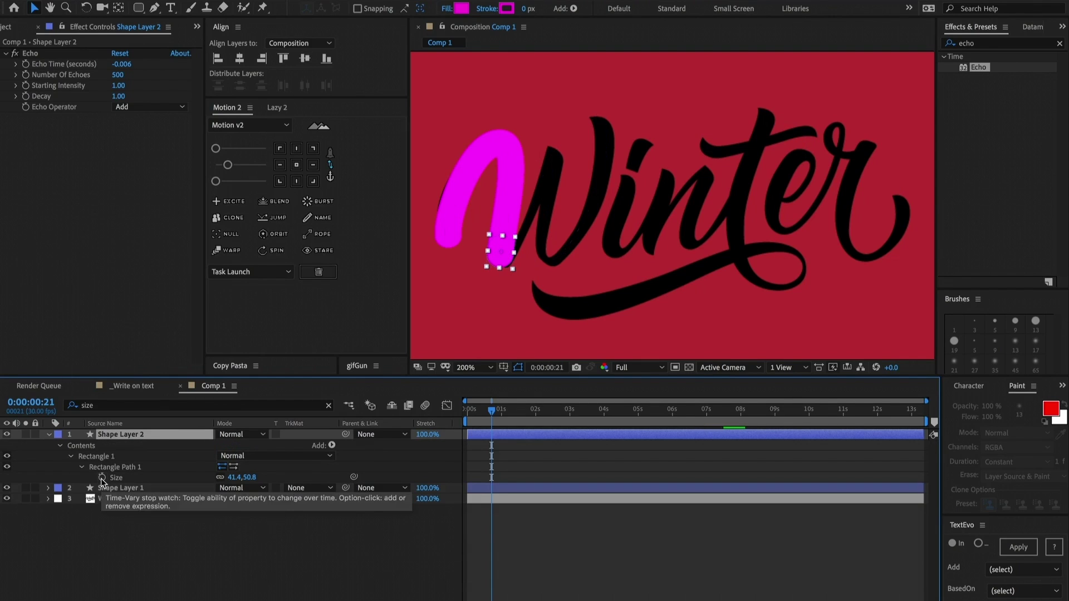
{"action": "key", "text": "u"}
Examine up close how well the magenta stroke covers the edges and lower bend of the W
{"action": "scroll", "coordinate": [490, 295], "scroll_direction": "up", "scroll_amount": 2}
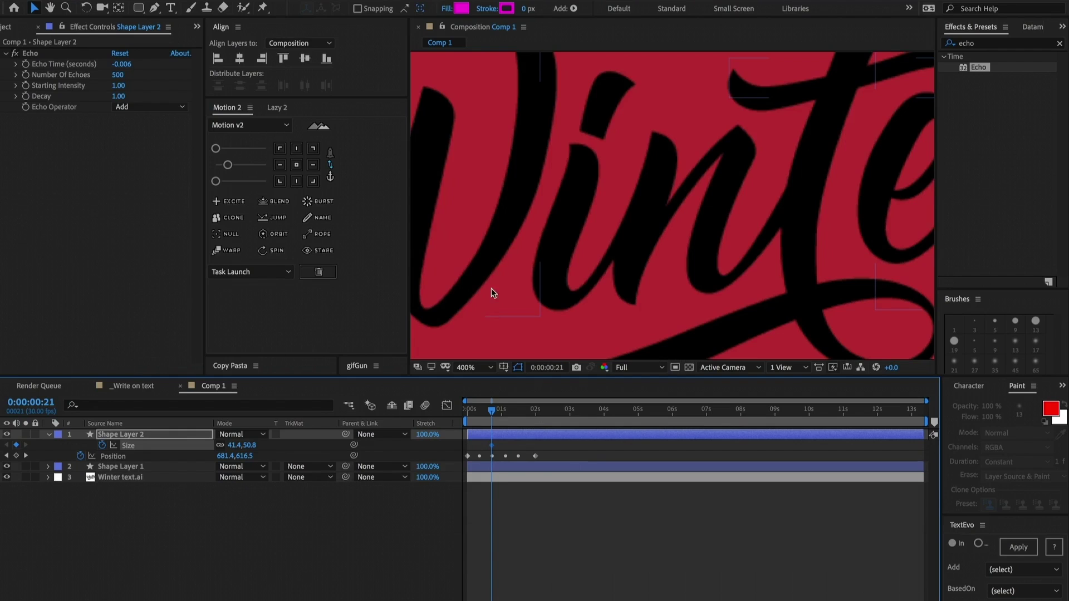
{"action": "mouse_move", "coordinate": [491, 288]}
{"action": "left_mouse_down"}
{"action": "mouse_move", "coordinate": [818, 256]}
{"action": "mouse_move", "coordinate": [765, 191]}
{"action": "left_mouse_up"}
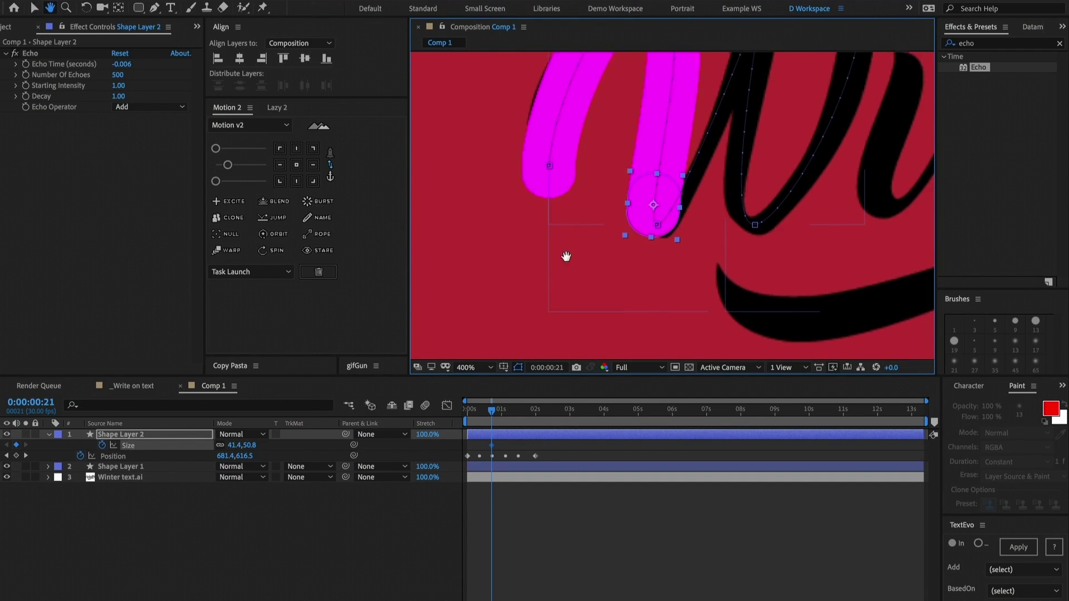
{"action": "left_click_drag", "start_coordinate": [565, 256], "coordinate": [542, 311]}
{"action": "left_click_drag", "start_coordinate": [644, 96], "coordinate": [612, 144]}
{"action": "key", "text": "v"}
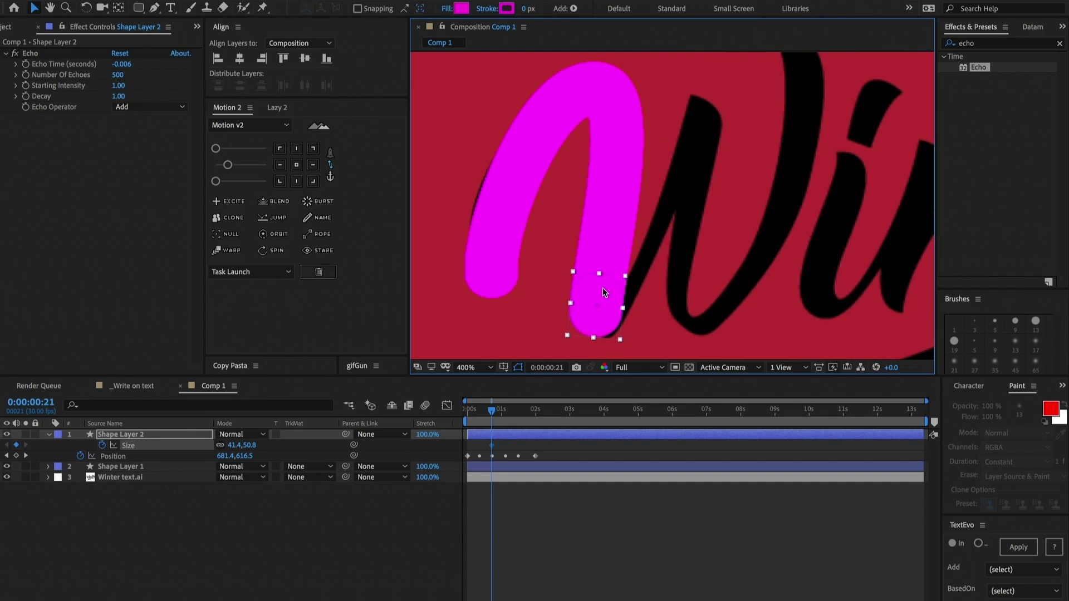
{"action": "key", "text": "h"}
{"action": "left_click_drag", "start_coordinate": [647, 276], "coordinate": [601, 264]}
{"action": "left_click_drag", "start_coordinate": [687, 183], "coordinate": [643, 189]}
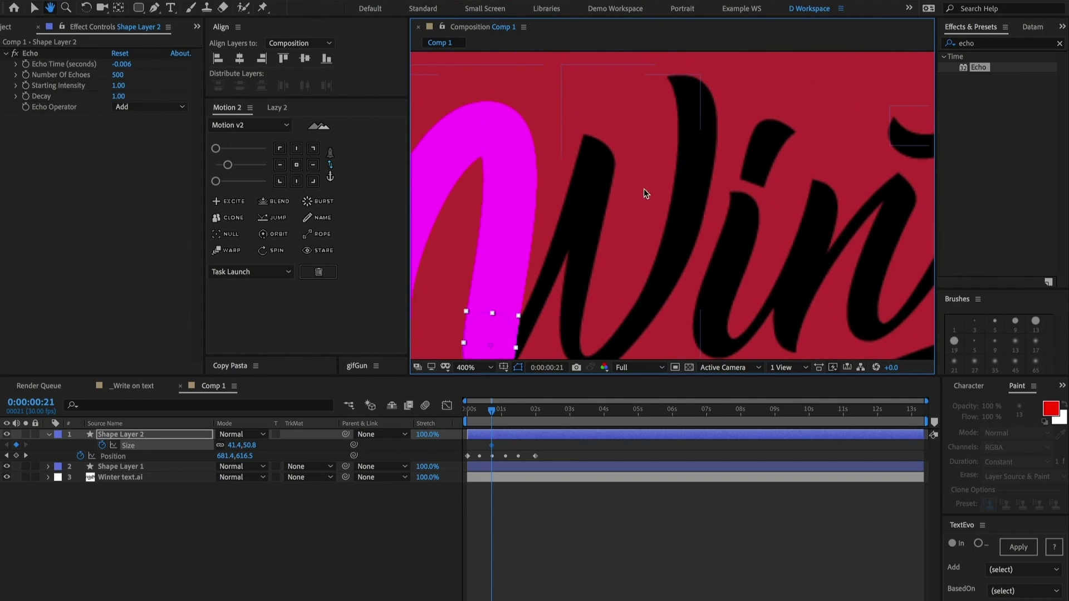
{"action": "left_click_drag", "start_coordinate": [620, 334], "coordinate": [692, 167]}
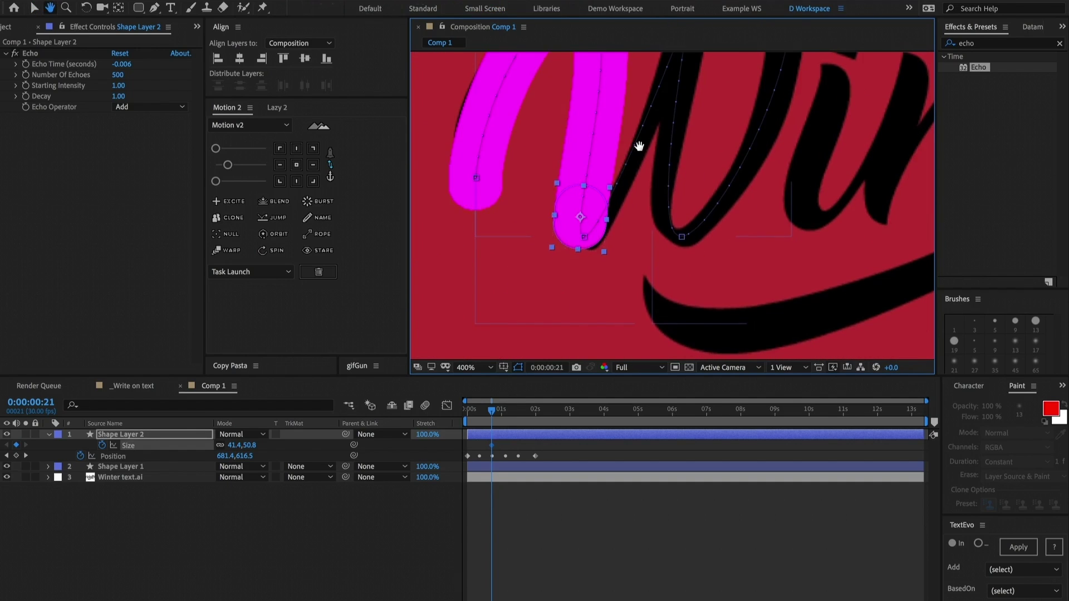
{"action": "left_click_drag", "start_coordinate": [639, 146], "coordinate": [640, 220]}
{"action": "key", "text": "v"}
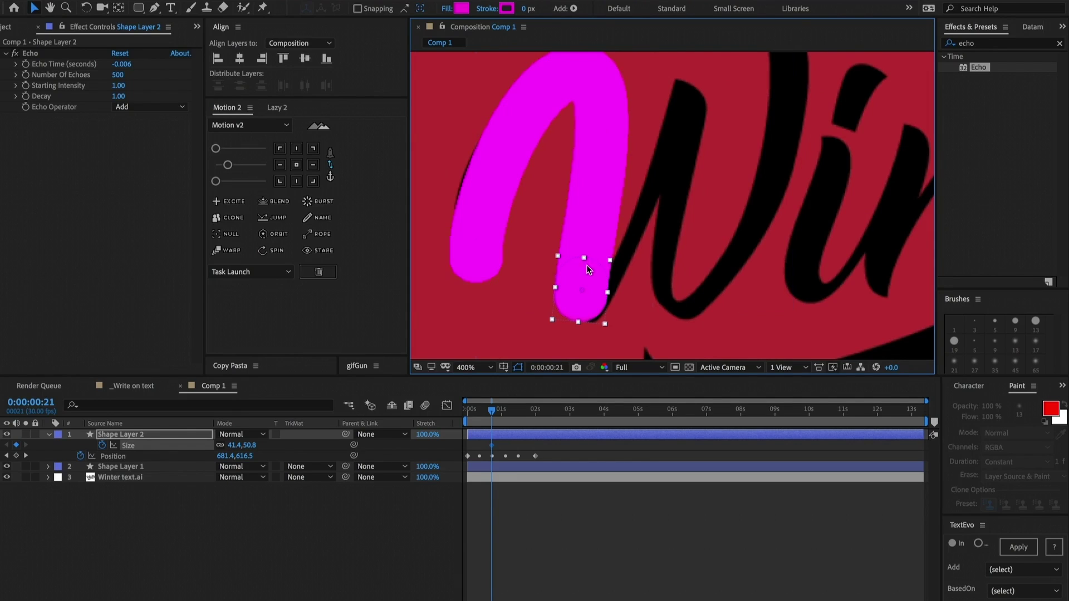
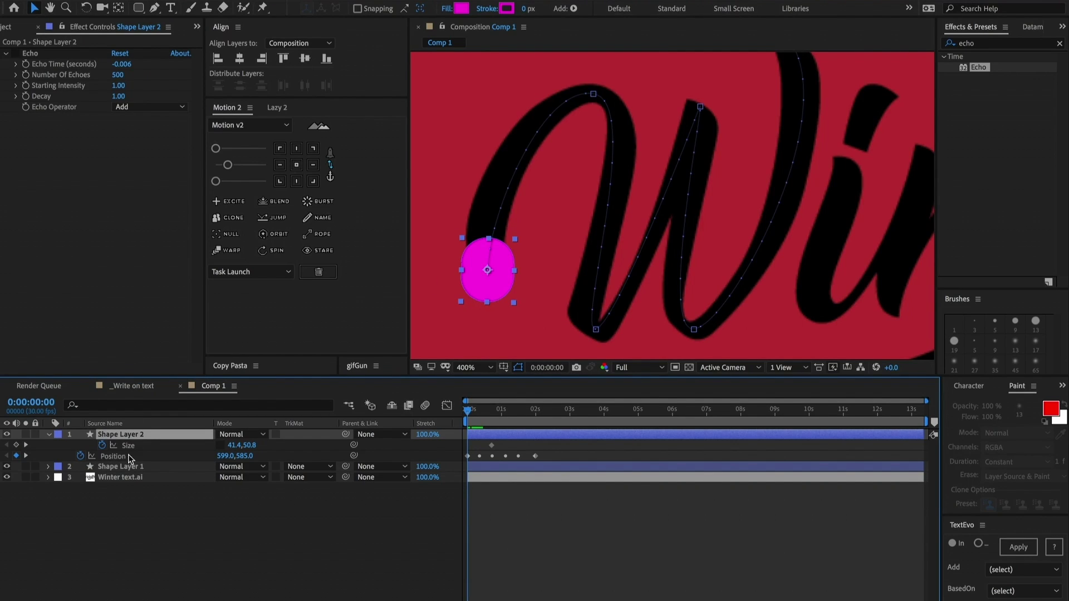
Keyframe the magenta shape's width at 58.4 on frame 0 and 41.1 on frame 9, keeping the height at 50.8
{"action": "key", "text": "apostrophe"}
{"action": "left_click_drag", "start_coordinate": [237, 447], "coordinate": [249, 451]}
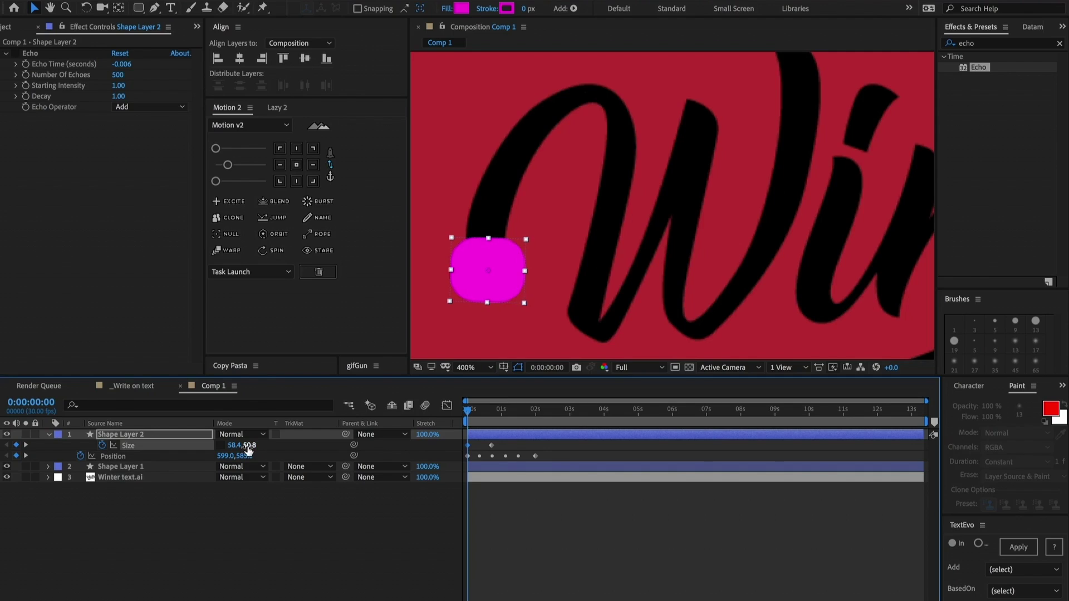
{"action": "key", "text": "space"}
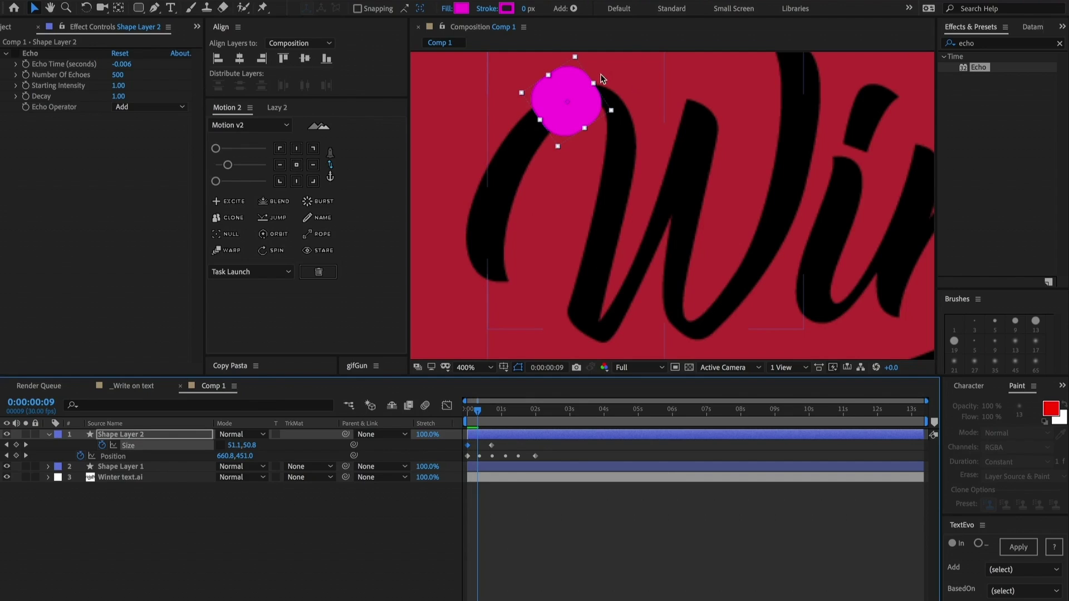
{"action": "left_click", "coordinate": [233, 446]}
{"action": "type", "text": "48.1"}
{"action": "key", "text": "Return"}
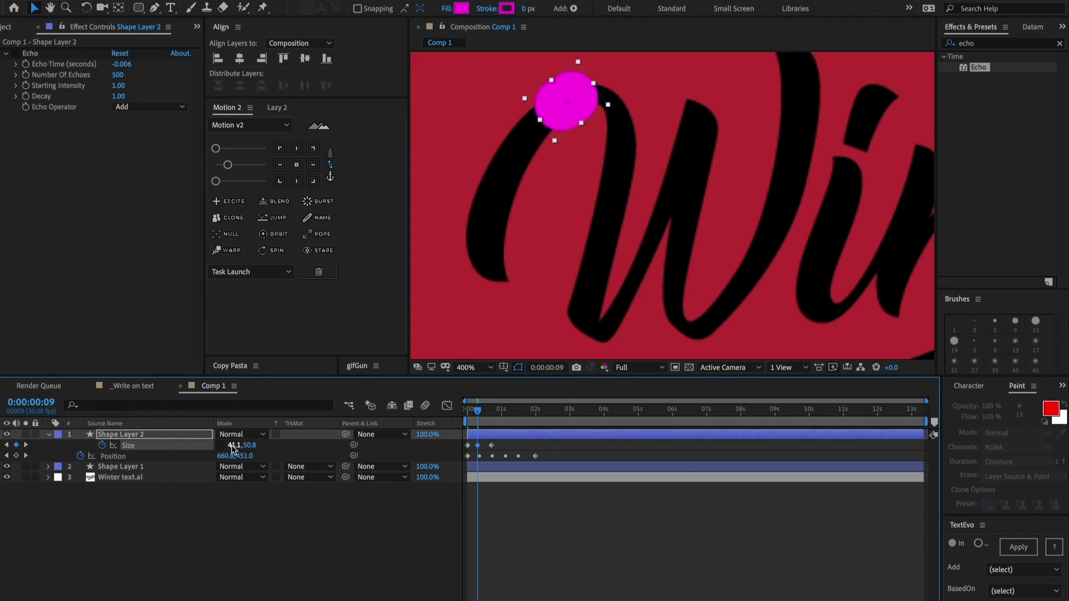
Set the magenta shape's width to 34.8 at frame 19, near the bottom of the W's first downstroke
{"action": "key", "text": "space"}
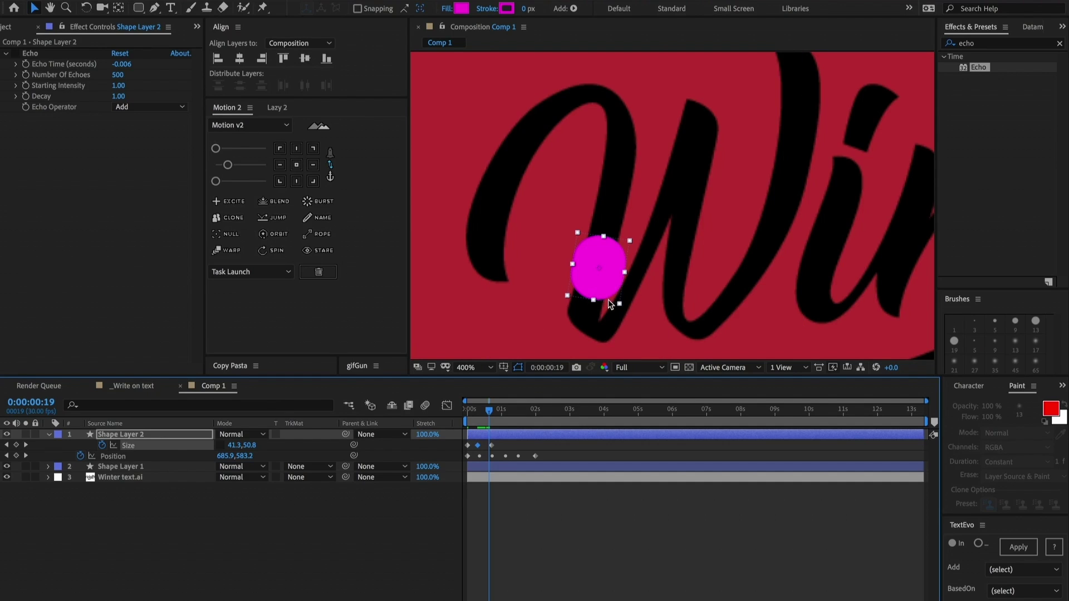
{"action": "key", "text": "h"}
{"action": "left_click_drag", "start_coordinate": [630, 292], "coordinate": [619, 269]}
{"action": "scroll", "coordinate": [609, 270], "scroll_direction": "up", "scroll_amount": 1}
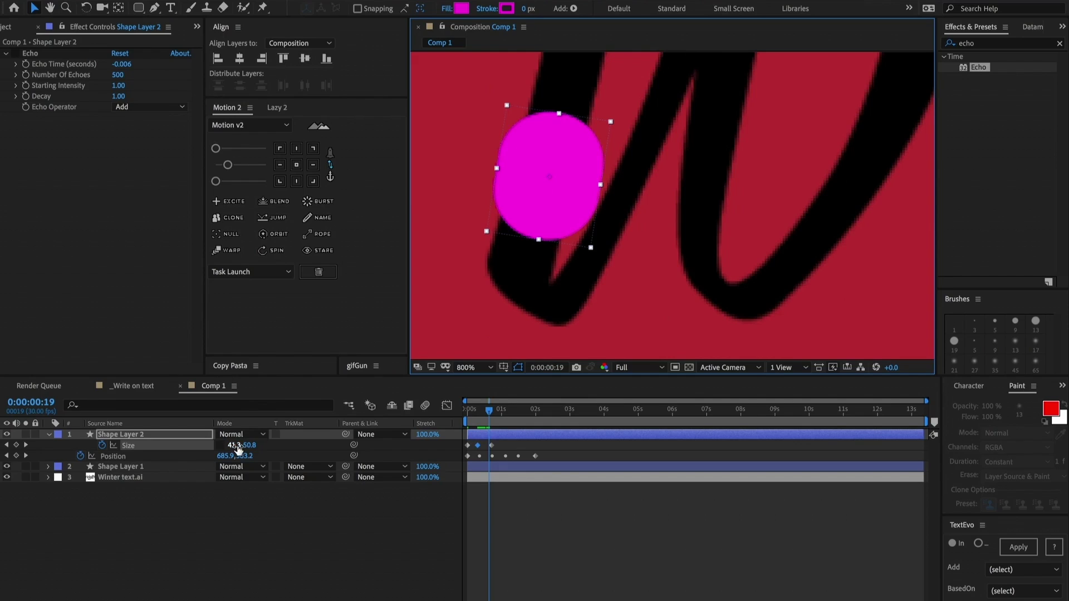
{"action": "left_click_drag", "start_coordinate": [237, 446], "coordinate": [199, 447]}
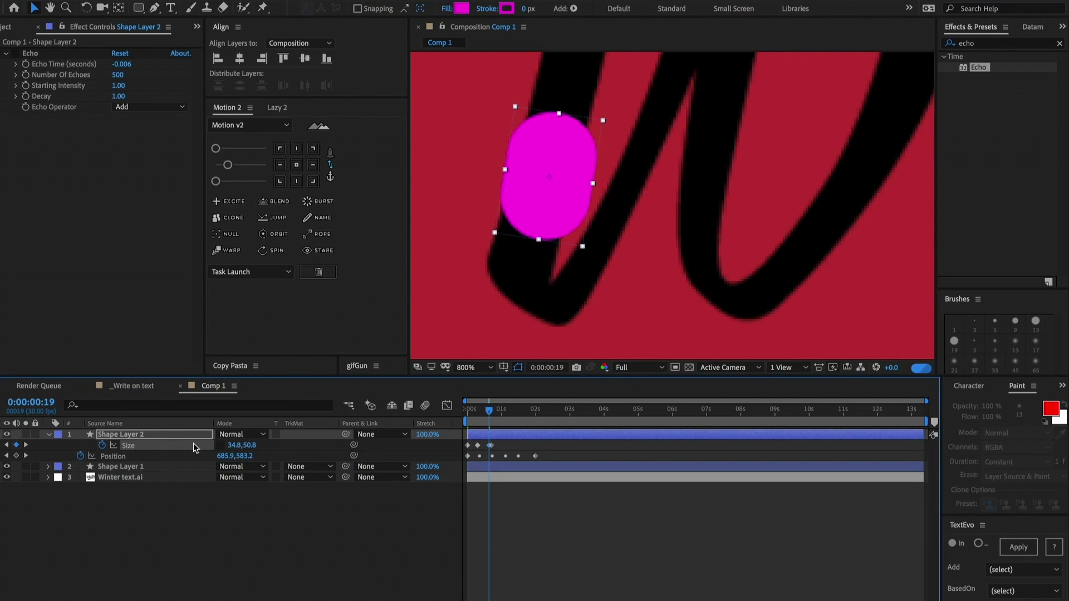
Set the magenta shape's width to 27.1 at frame 20 and advance to frame 22
{"action": "key", "text": "Page_Down"}
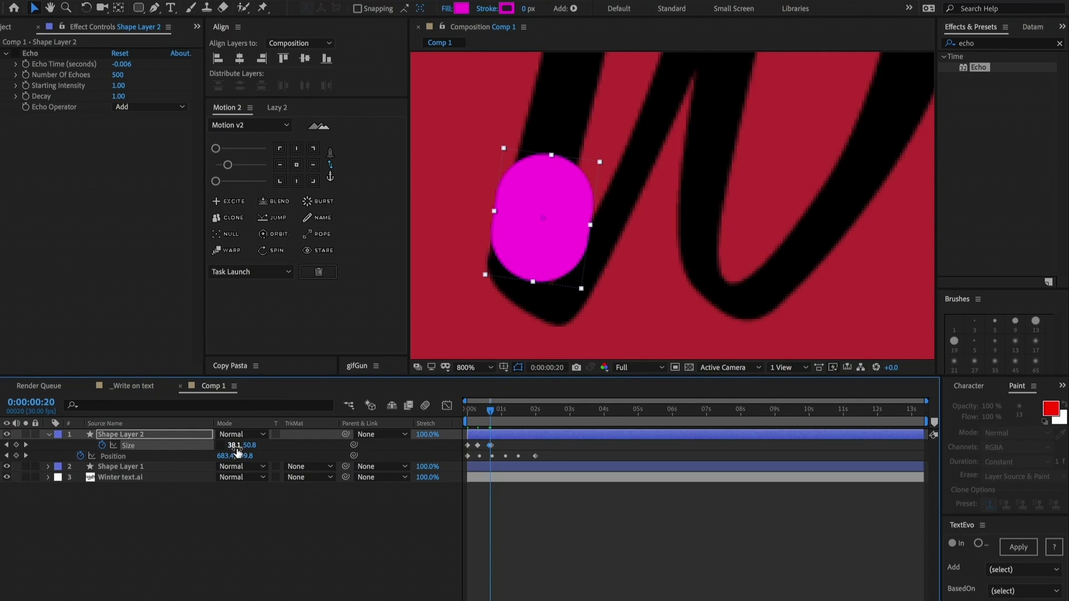
{"action": "left_click_drag", "start_coordinate": [234, 446], "coordinate": [229, 449]}
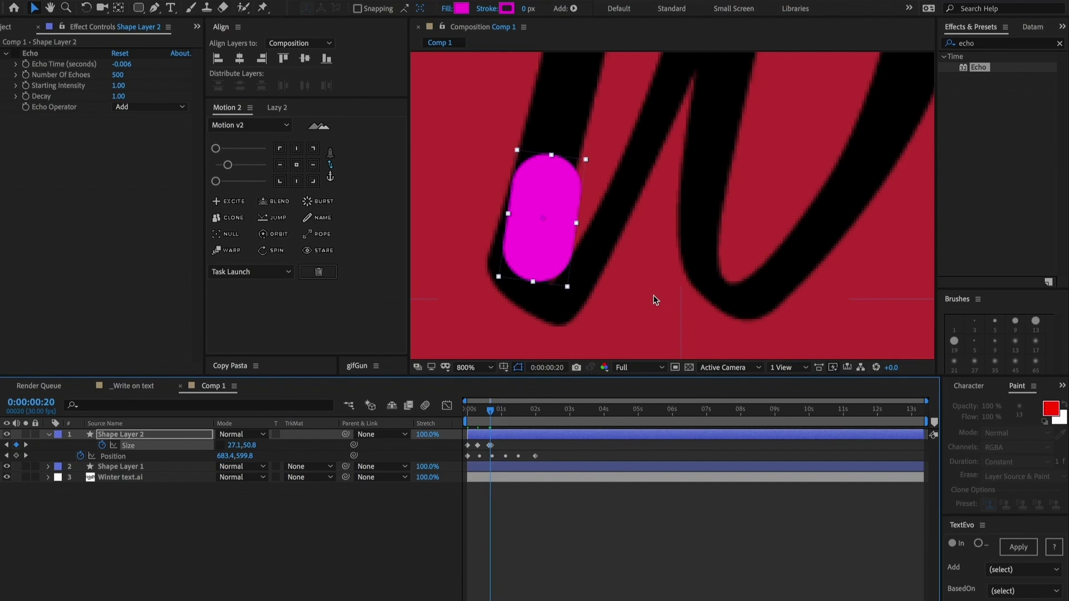
{"action": "key", "text": "Page_Down"}
{"action": "key", "text": "Page_Down"}
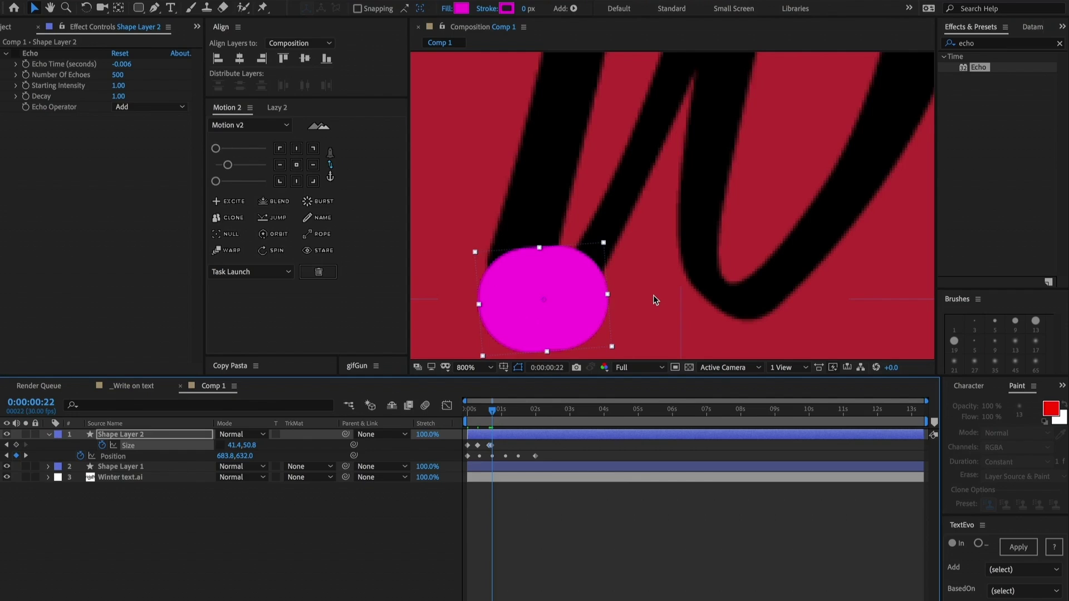
Delete the magenta shape's size keyframe at frame 21
{"action": "key", "text": "Page_Up"}
{"action": "key", "text": "equal"}
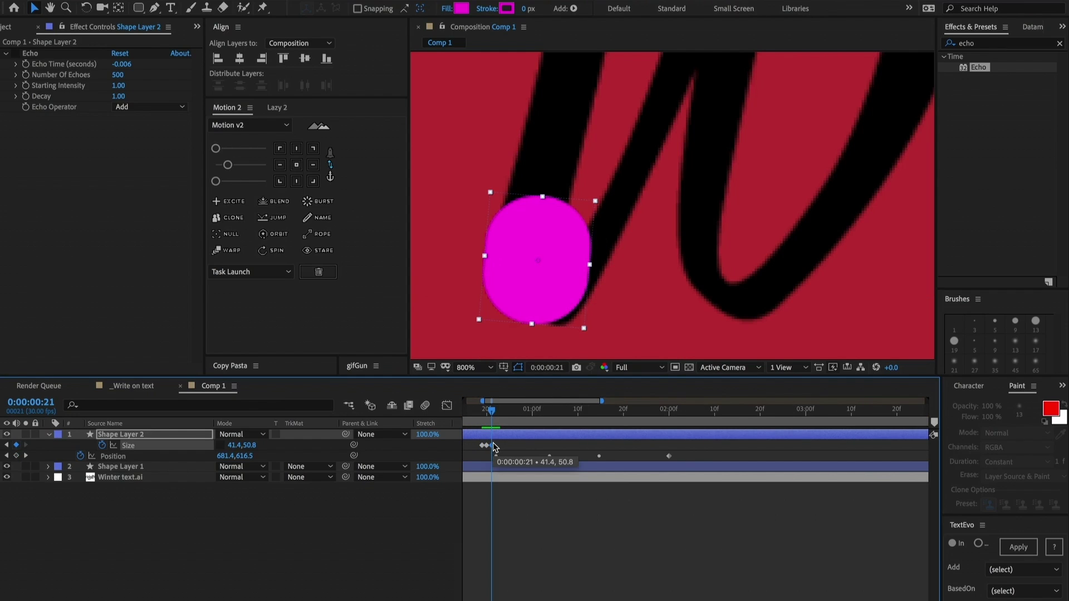
{"action": "key", "text": "Delete"}
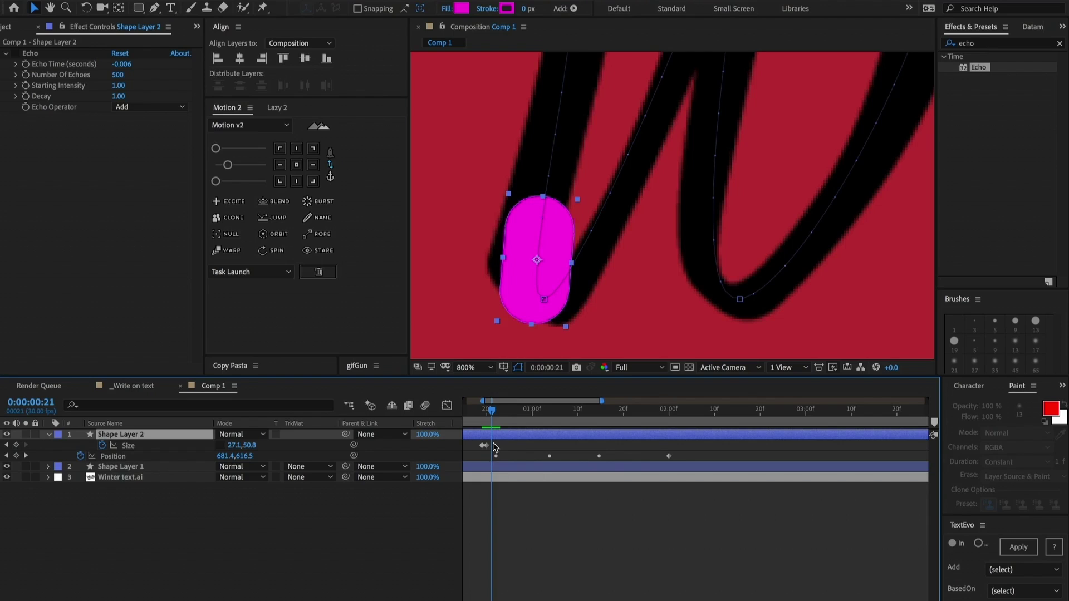
Set the magenta shape's height to 41.8 at frame 21, checking its fit around the W's lower bend through frame 25
{"action": "key", "text": "Page_Down"}
{"action": "key", "text": "Page_Down"}
{"action": "key", "text": "Page_Down"}
{"action": "key", "text": "Page_Down"}
{"action": "key", "text": "Page_Up"}
{"action": "key", "text": "Page_Down"}
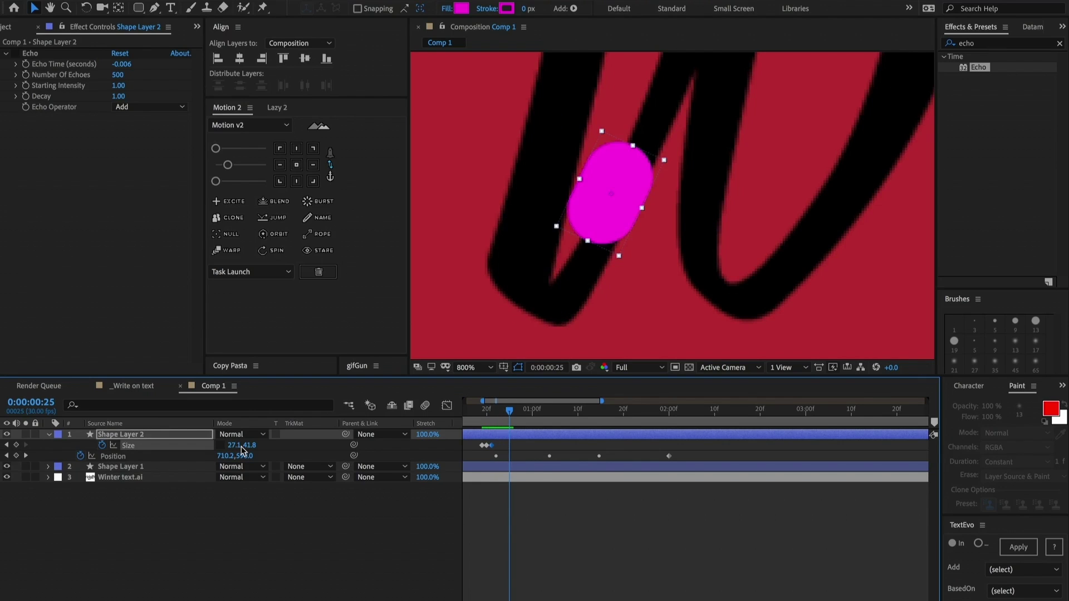
{"action": "key", "text": "Page_Up"}
{"action": "key", "text": "Page_Up"}
{"action": "key", "text": "Page_Up"}
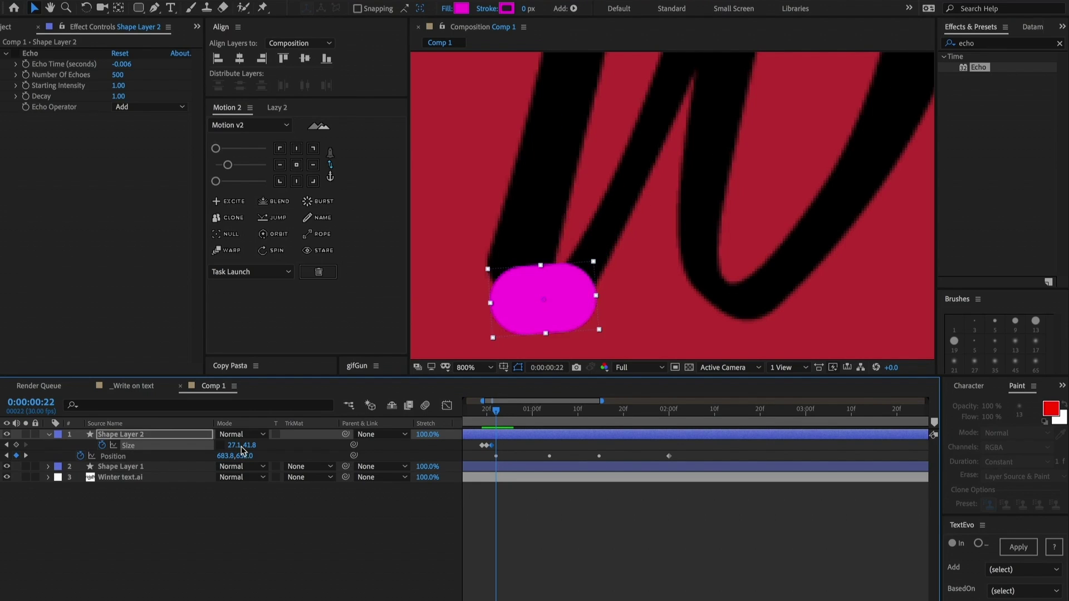
{"action": "key", "text": "Page_Down"}
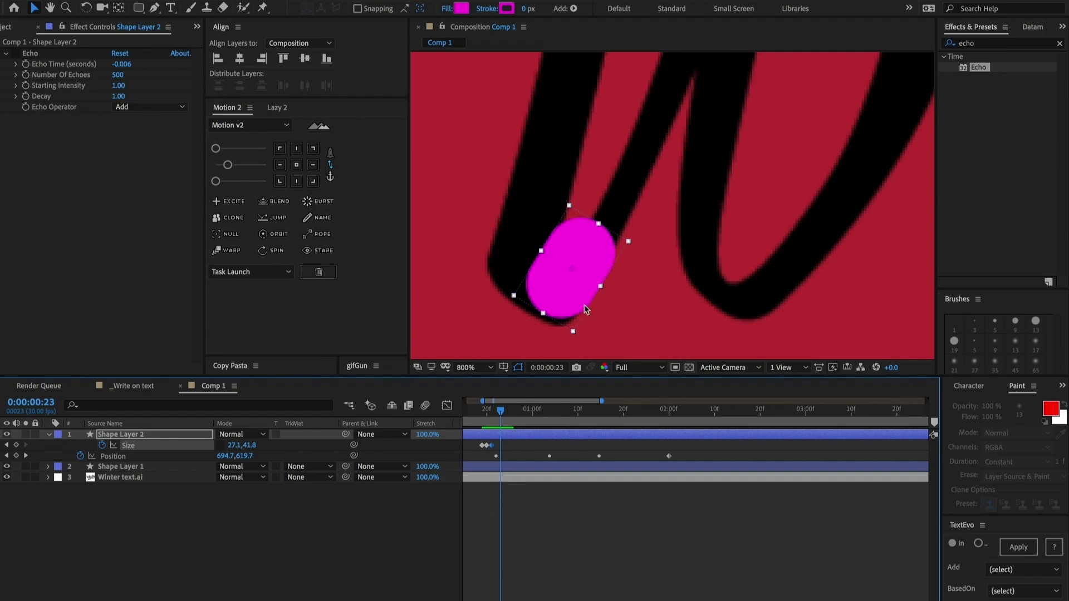
Examine how the magenta shape fits the W's thin upstroke from frame 23 to frame 28, ending on frame 27
{"action": "key", "text": "h"}
{"action": "left_click_drag", "start_coordinate": [557, 167], "coordinate": [545, 206]}
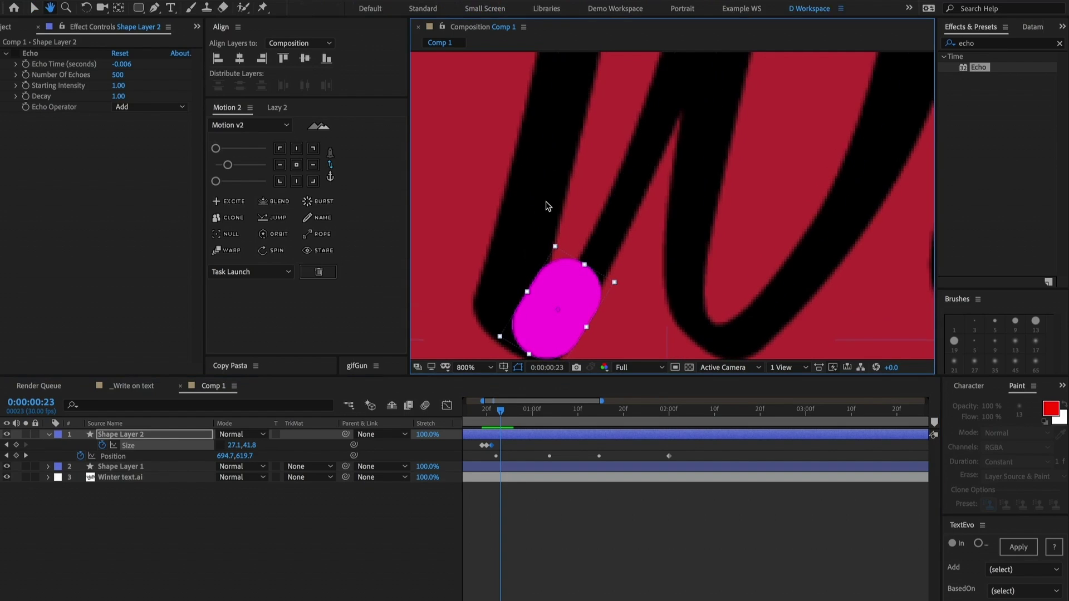
{"action": "key", "text": "v"}
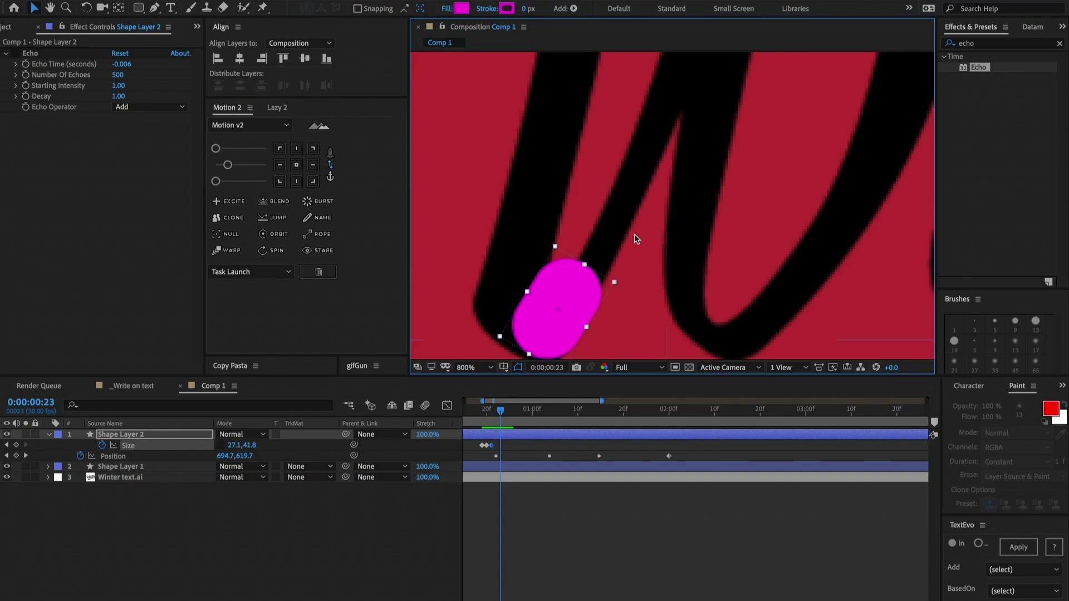
{"action": "left_click_drag", "start_coordinate": [635, 229], "coordinate": [582, 248]}
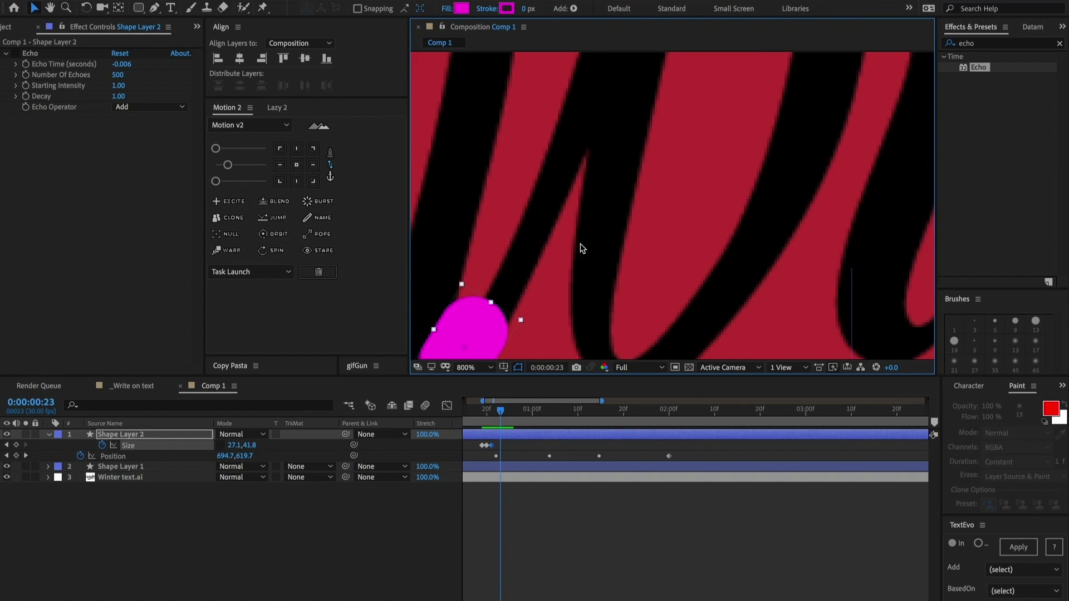
{"action": "key", "text": "Page_Down"}
{"action": "key", "text": "Page_Down"}
{"action": "key", "text": "Page_Down"}
{"action": "key", "text": "Page_Down"}
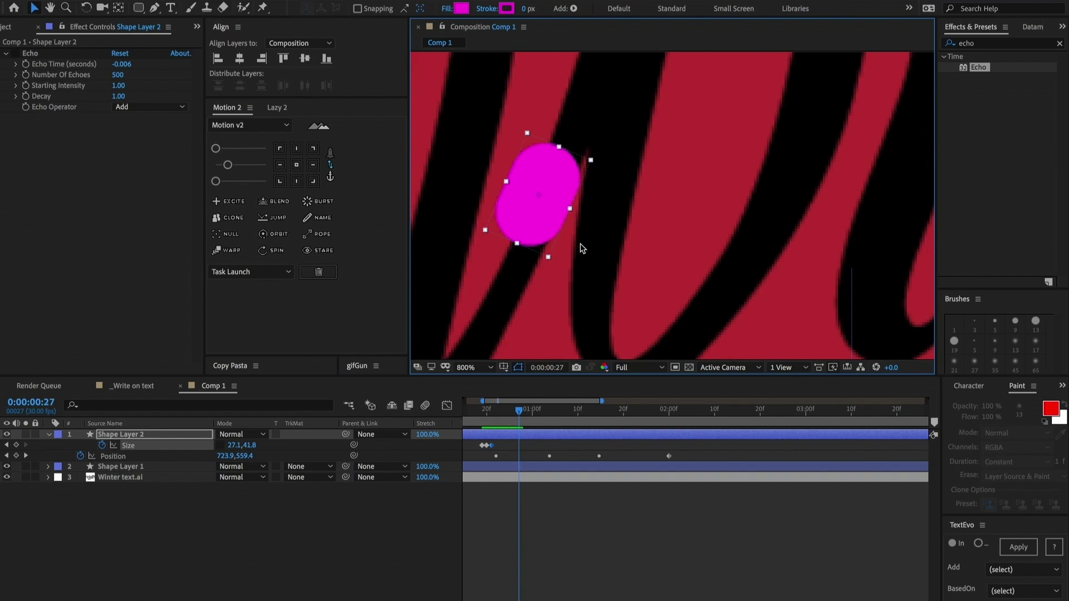
{"action": "key", "text": "Page_Down"}
{"action": "key", "text": "Page_Up"}
Set the magenta shape's width to 24.6 at frame 27, just below where the upstroke joins the second downstroke
{"action": "left_click_drag", "start_coordinate": [618, 157], "coordinate": [636, 183]}
{"action": "key", "text": "v"}
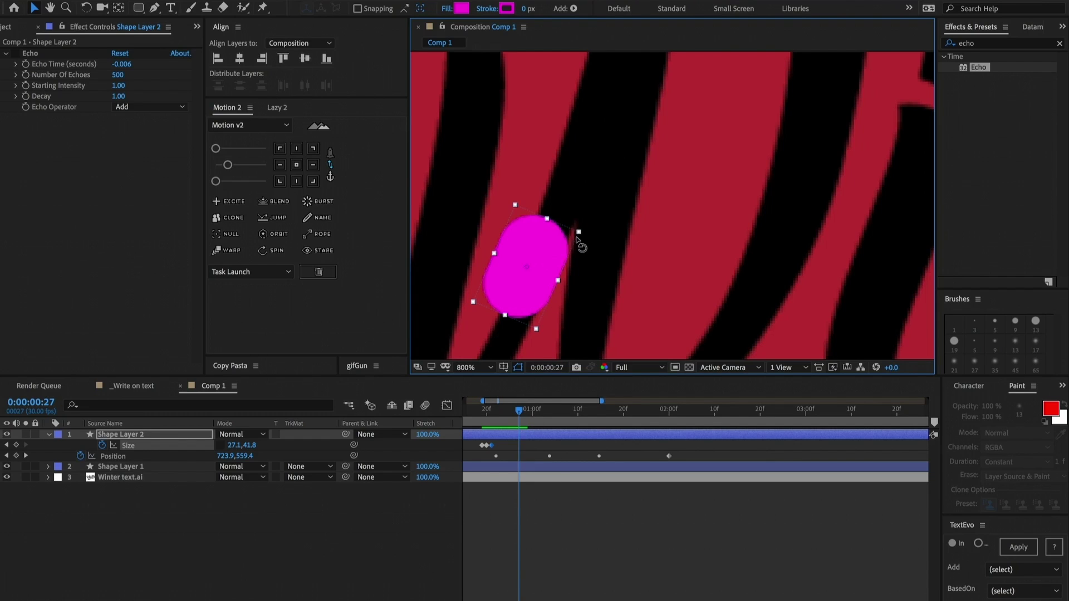
{"action": "key", "text": "h"}
{"action": "left_click_drag", "start_coordinate": [558, 254], "coordinate": [663, 255]}
{"action": "scroll", "coordinate": [575, 257], "scroll_direction": "up", "scroll_amount": 1}
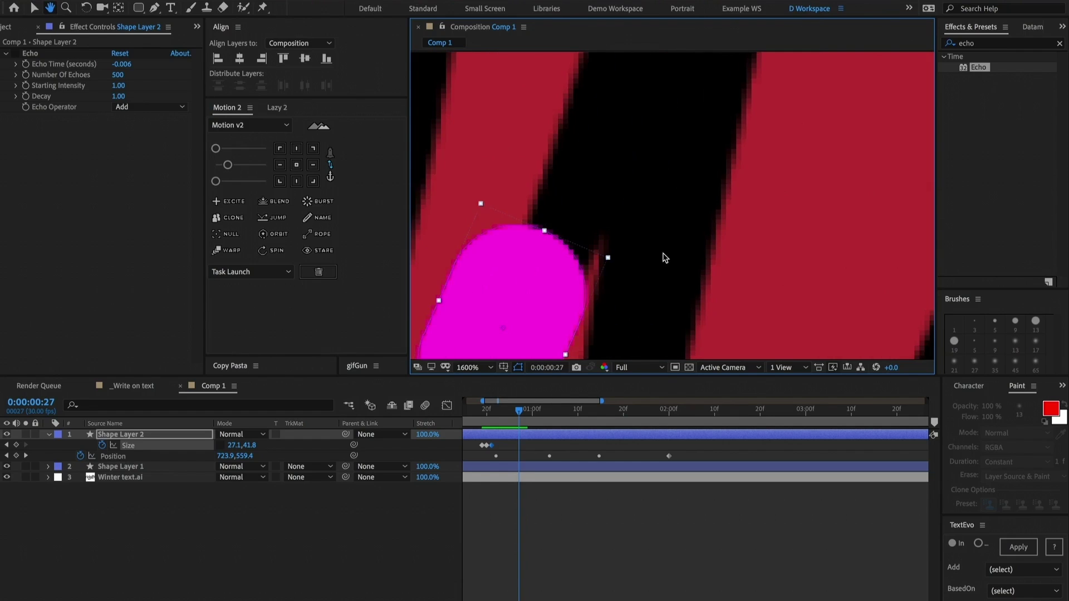
{"action": "key", "text": "v"}
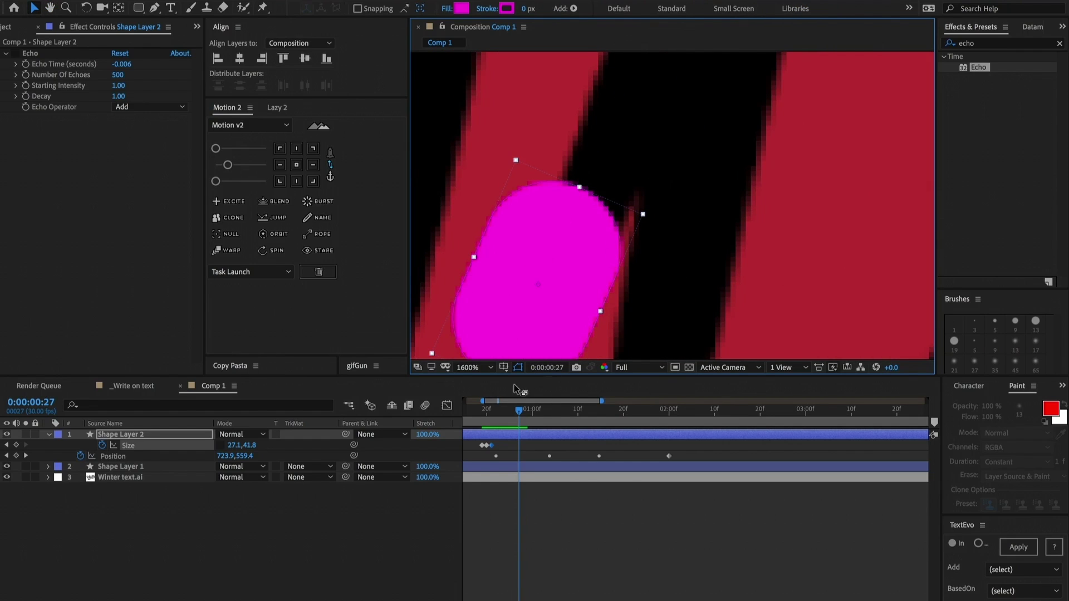
{"action": "left_click_drag", "start_coordinate": [574, 305], "coordinate": [554, 333]}
{"action": "scroll", "coordinate": [589, 260], "scroll_direction": "down", "scroll_amount": 1}
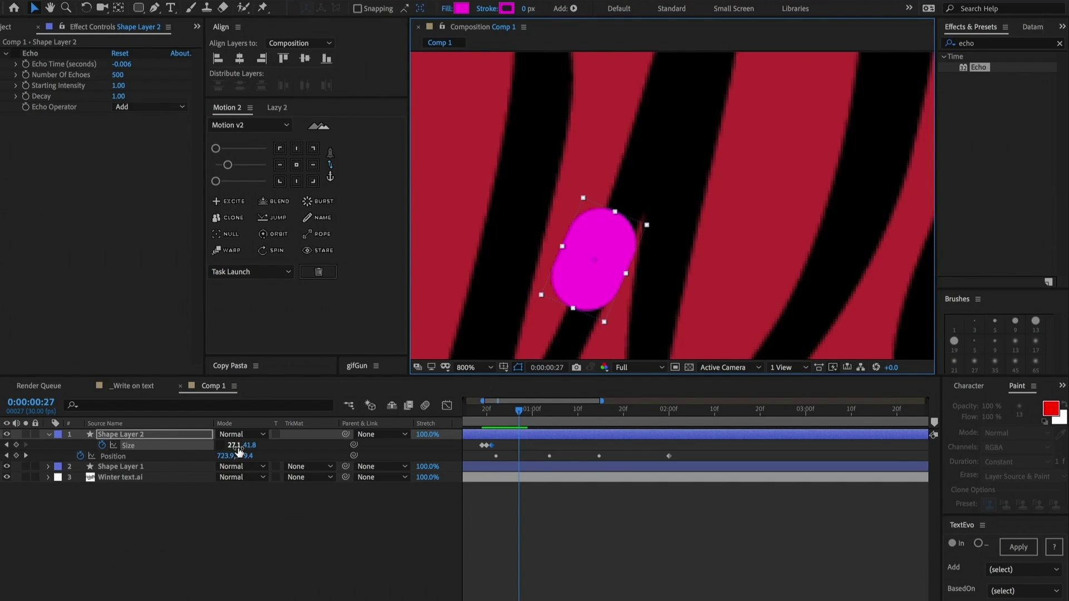
{"action": "left_click_drag", "start_coordinate": [238, 447], "coordinate": [221, 447]}
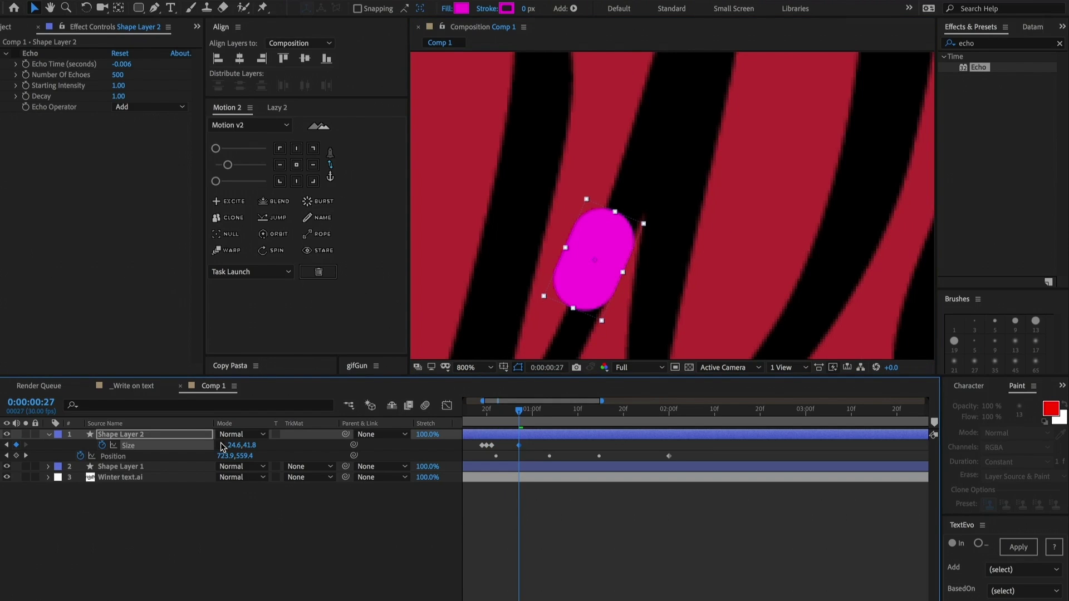
Set the magenta shape's width to 23.5 at frame 28, where the upstroke meets the W's second downstroke
{"action": "key", "text": "Page_Down"}
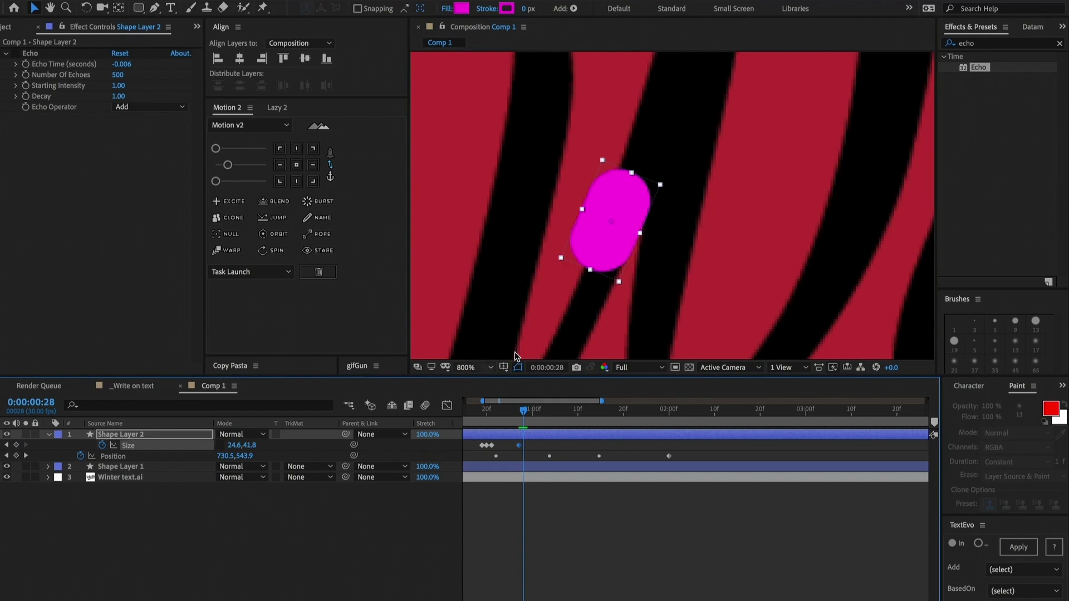
{"action": "key", "text": "h"}
{"action": "scroll", "coordinate": [544, 202], "scroll_direction": "up", "scroll_amount": 2}
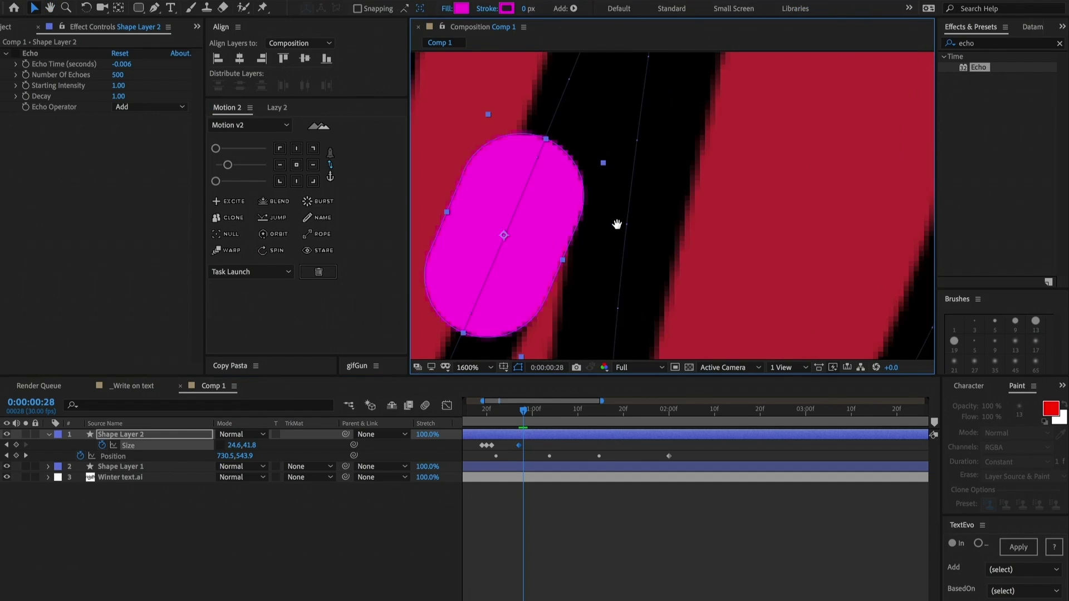
{"action": "key", "text": "v"}
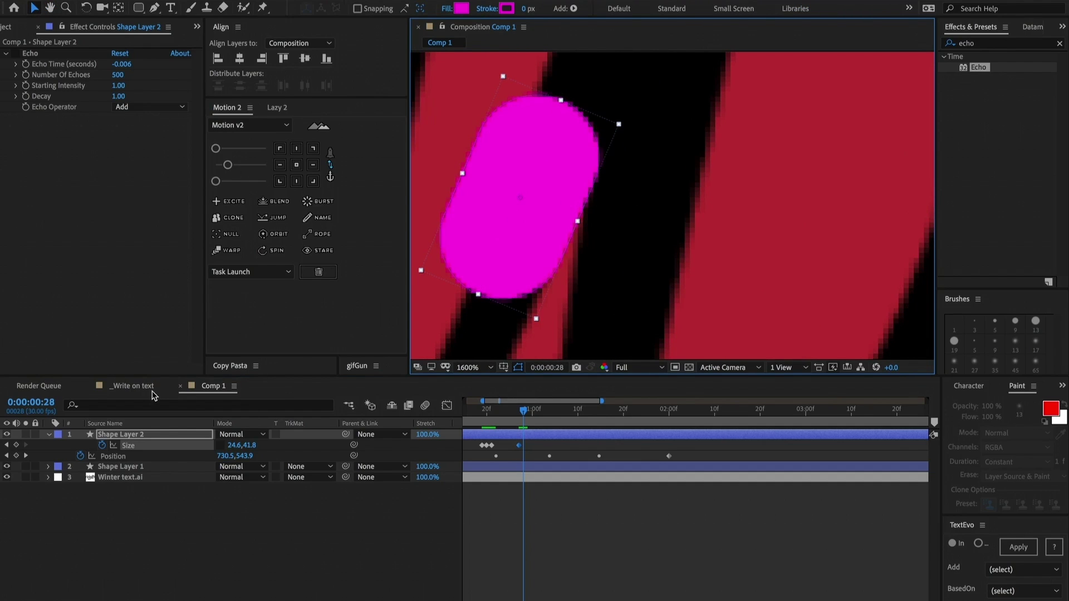
{"action": "left_click_drag", "start_coordinate": [233, 445], "coordinate": [225, 446]}
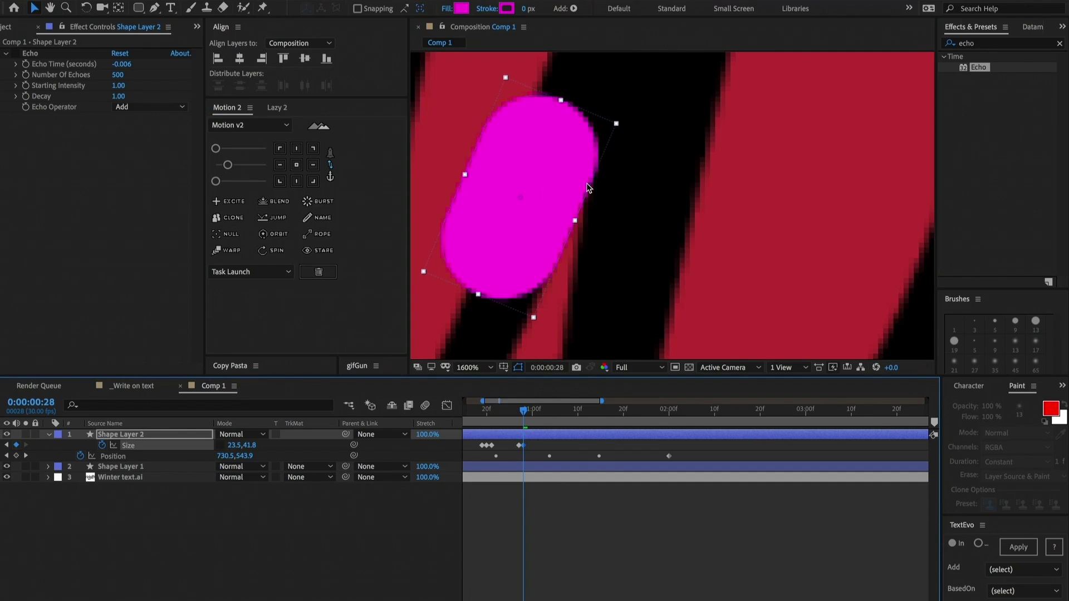
Set the magenta shape's width to 48.5 at 0:00:01:02, near the top of the W's middle peak
{"action": "key", "text": "comma"}
{"action": "key", "text": "h"}
{"action": "key", "text": "v"}
{"action": "key", "text": "comma"}
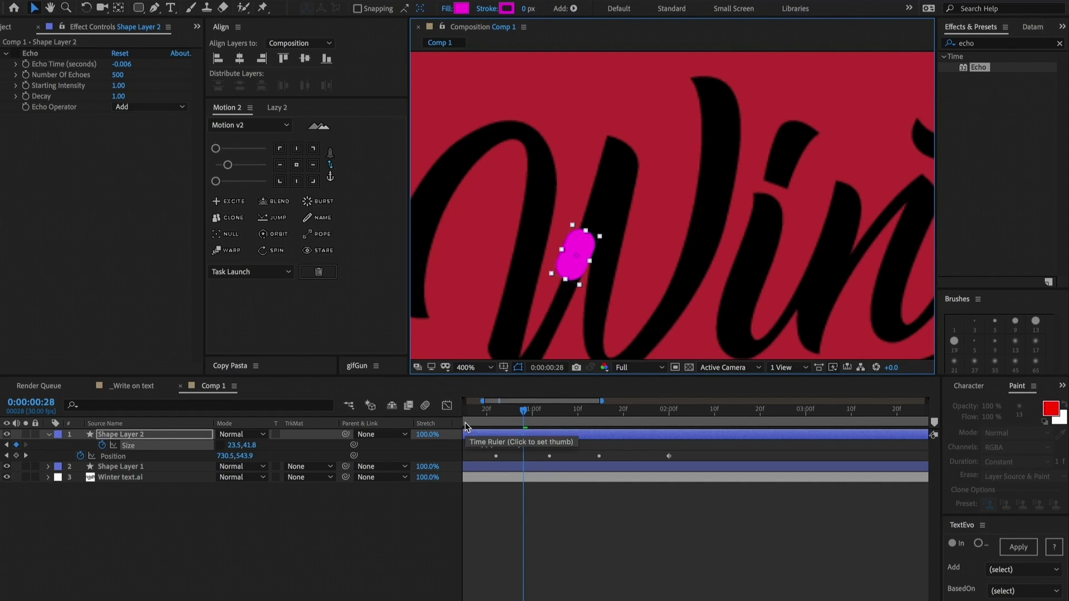
{"action": "key", "text": "Page_Down"}
{"action": "key", "text": "Page_Down"}
{"action": "key", "text": "Page_Down"}
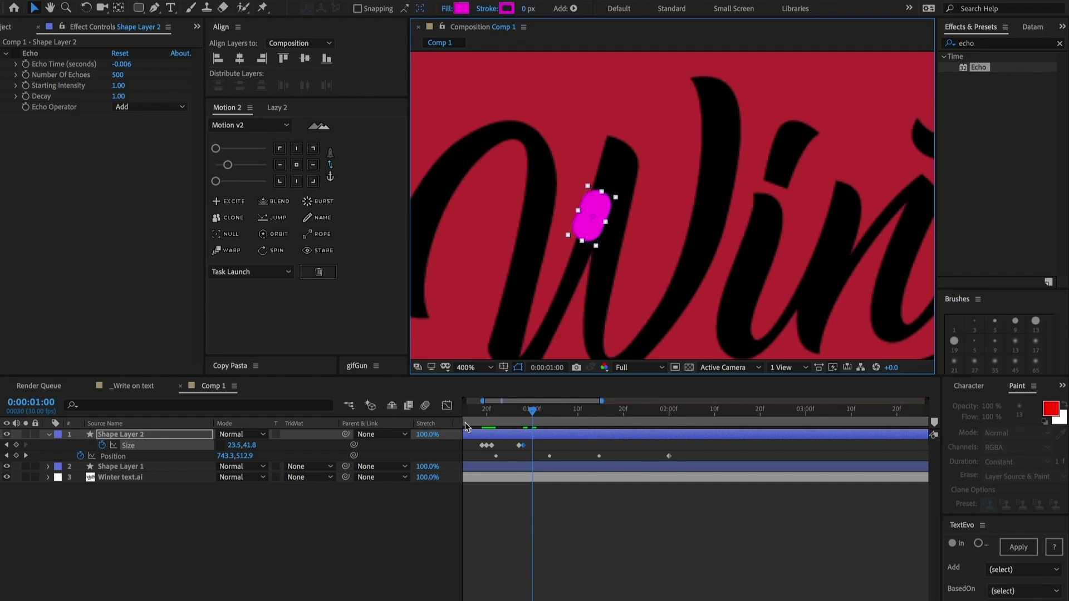
{"action": "key", "text": "Page_Down"}
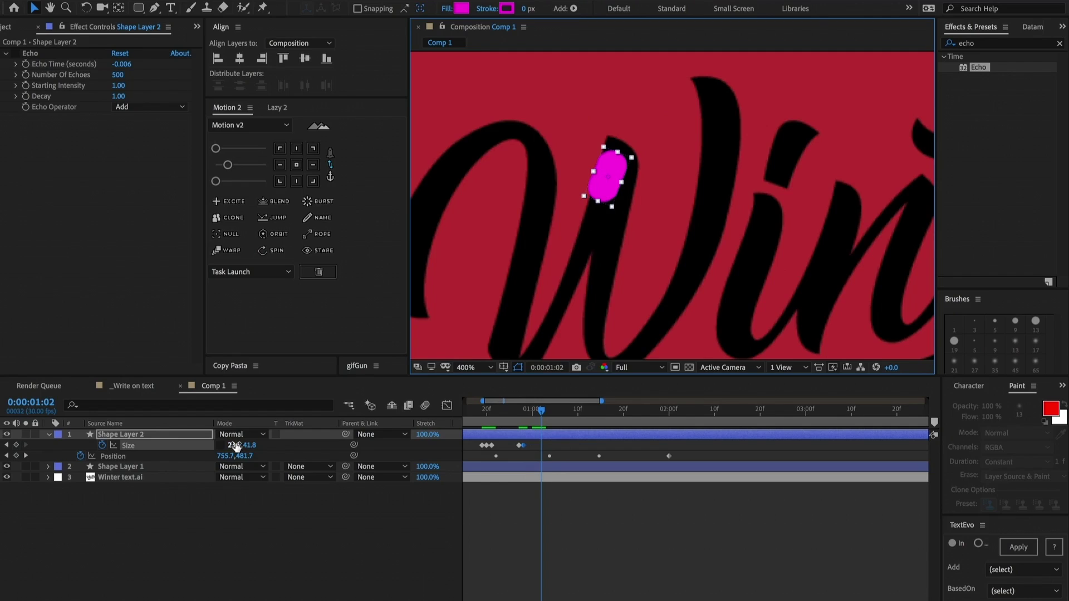
{"action": "left_click_drag", "start_coordinate": [234, 444], "coordinate": [252, 447]}
Set the magenta shape's width to 35.5 at 0:00:01:12, near the bottom of the W's second downstroke
{"action": "key", "text": "space"}
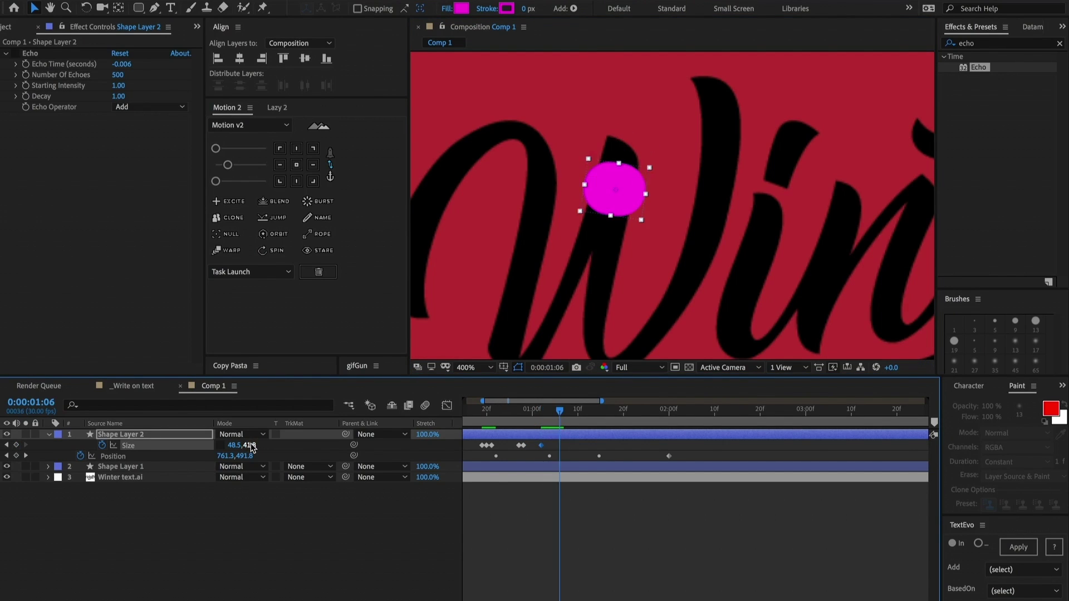
{"action": "key", "text": "space"}
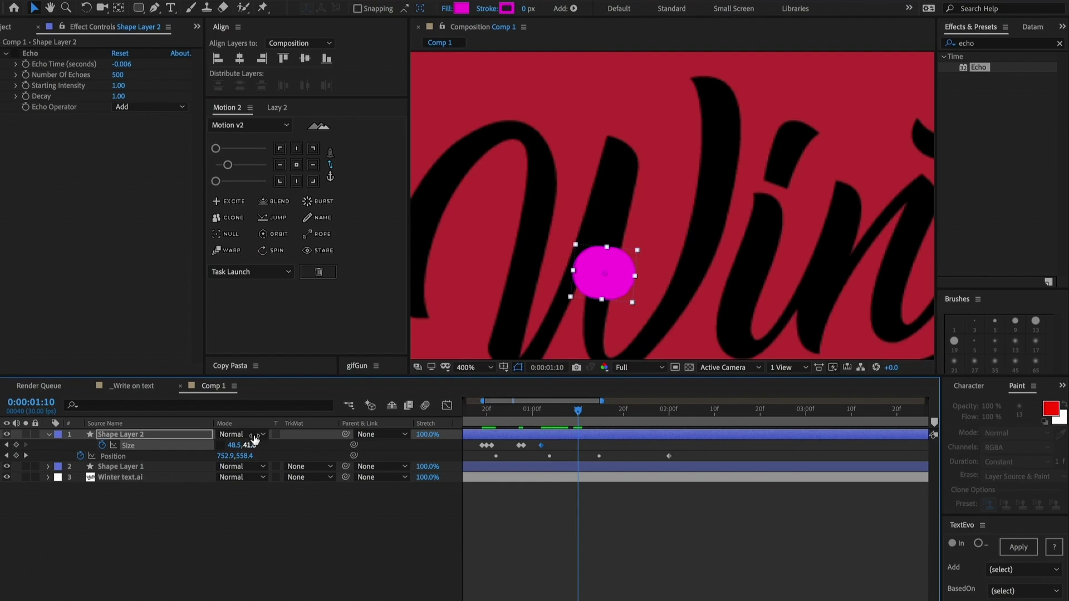
{"action": "left_click_drag", "start_coordinate": [585, 245], "coordinate": [586, 199]}
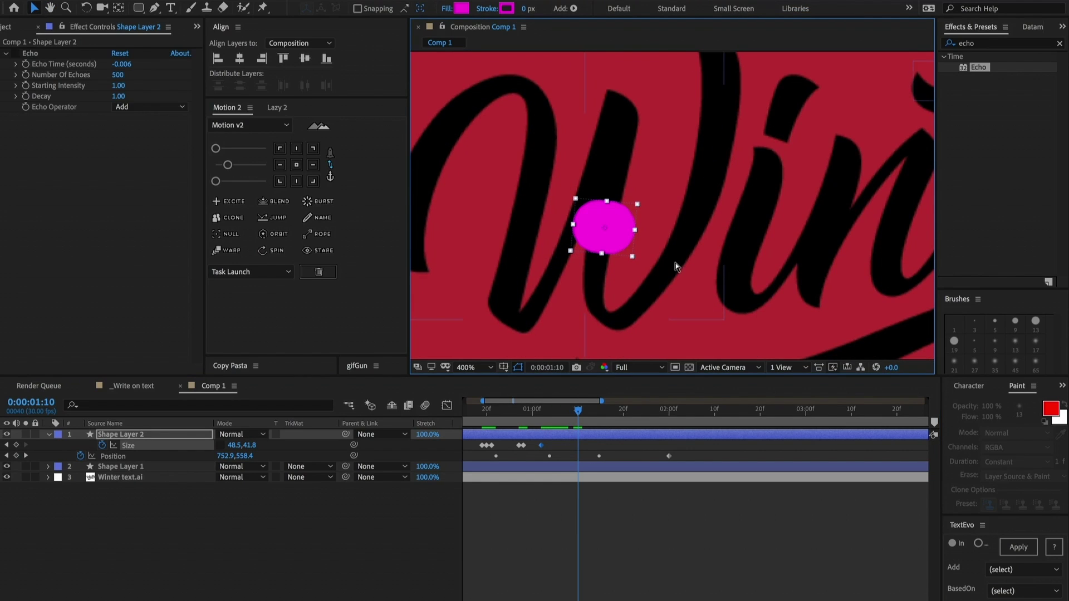
{"action": "key", "text": "Page_Down"}
{"action": "key", "text": "Page_Down"}
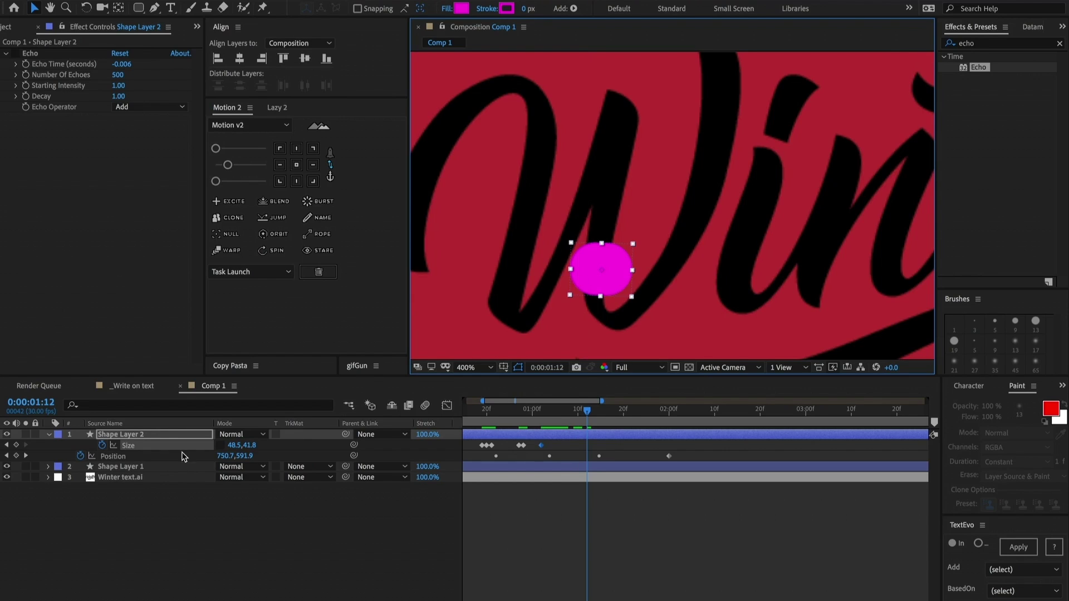
{"action": "left_click_drag", "start_coordinate": [233, 451], "coordinate": [222, 449]}
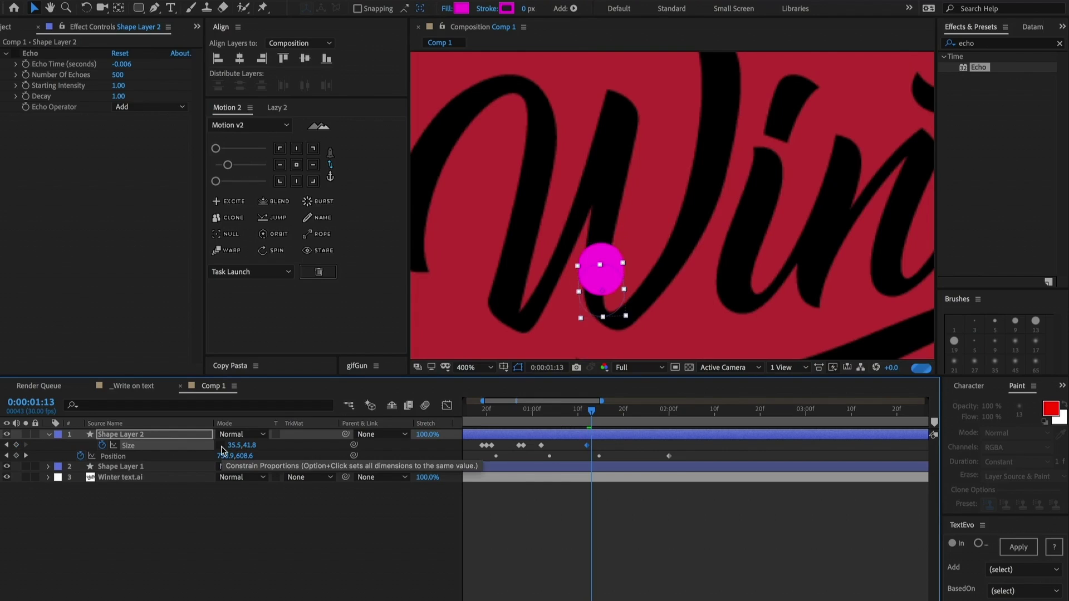
Advance to 0:00:01:18, re-enable the Echo effect with its operator set to Maximum, and inspect the stroke's coverage of the W
{"action": "key", "text": "Page_Down"}
{"action": "key", "text": "Page_Down"}
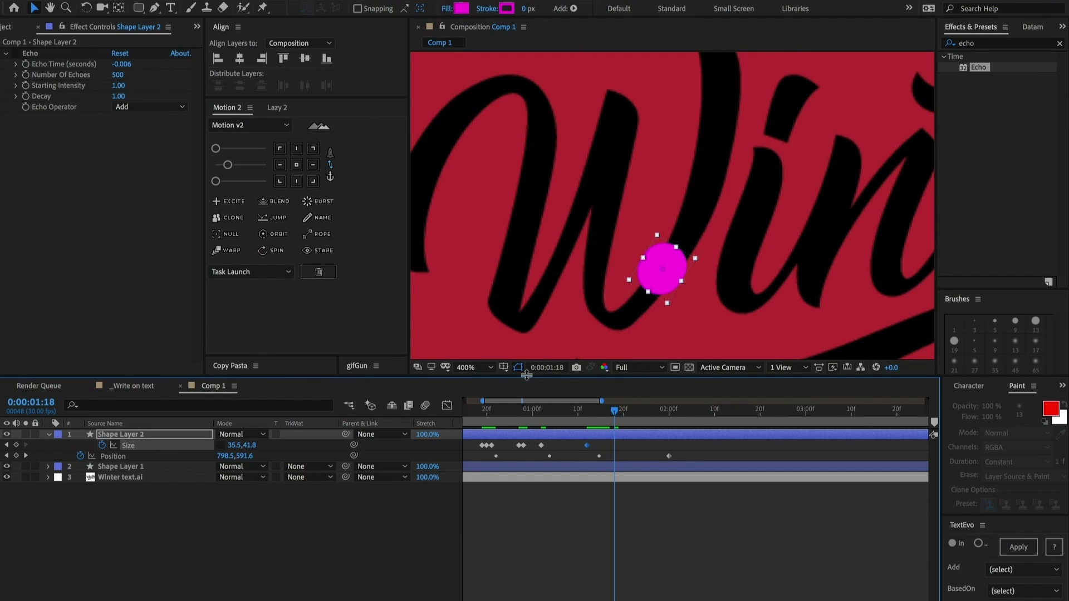
{"action": "left_click", "coordinate": [17, 57]}
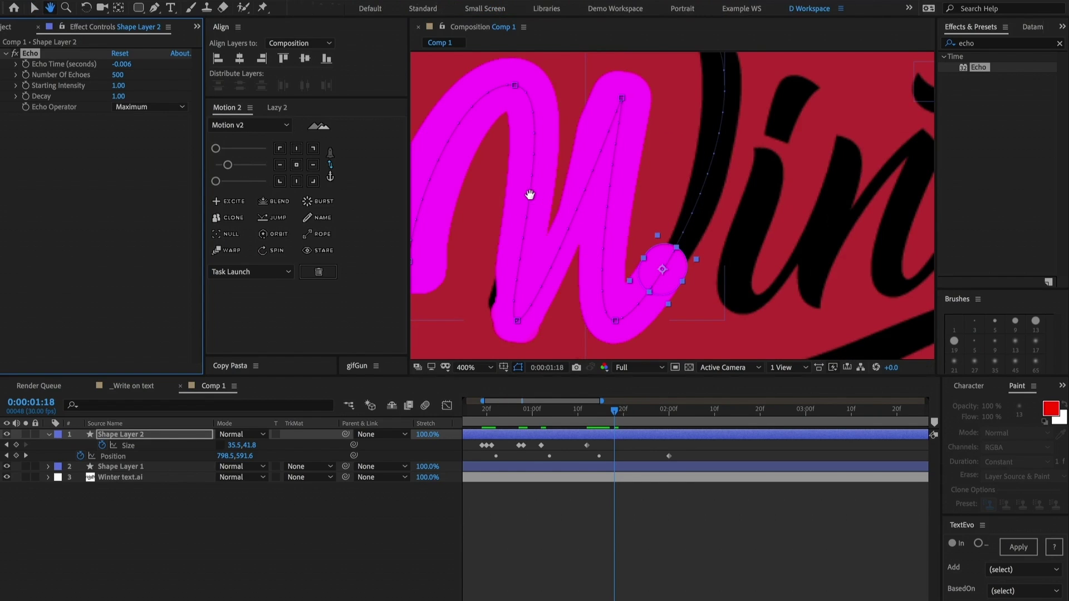
{"action": "left_click_drag", "start_coordinate": [529, 193], "coordinate": [640, 195]}
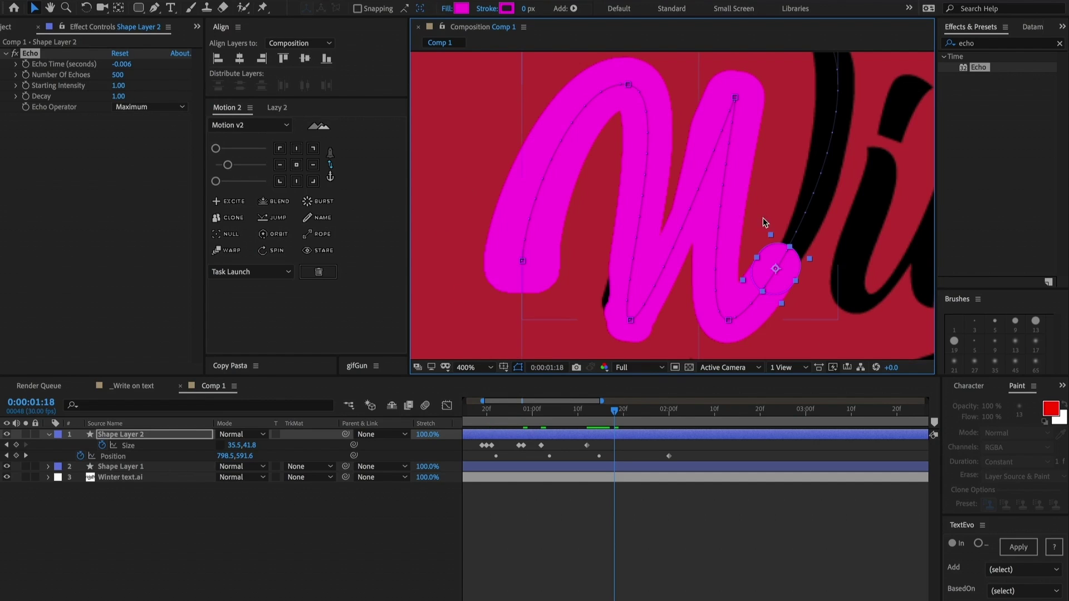
{"action": "scroll", "coordinate": [780, 239], "scroll_direction": "right", "scroll_amount": 1}
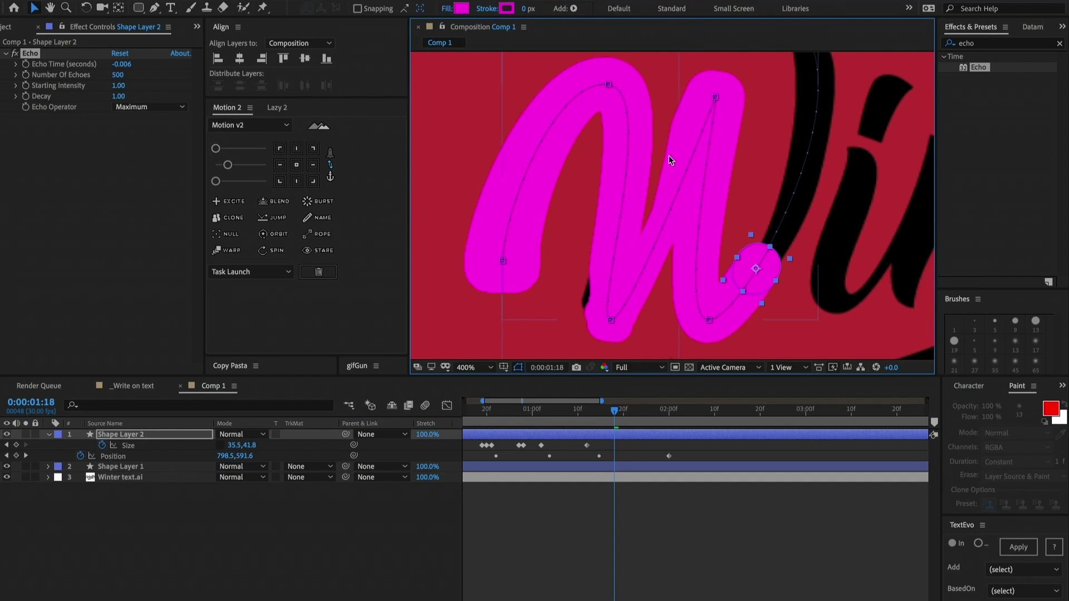
{"action": "left_click_drag", "start_coordinate": [669, 155], "coordinate": [649, 174]}
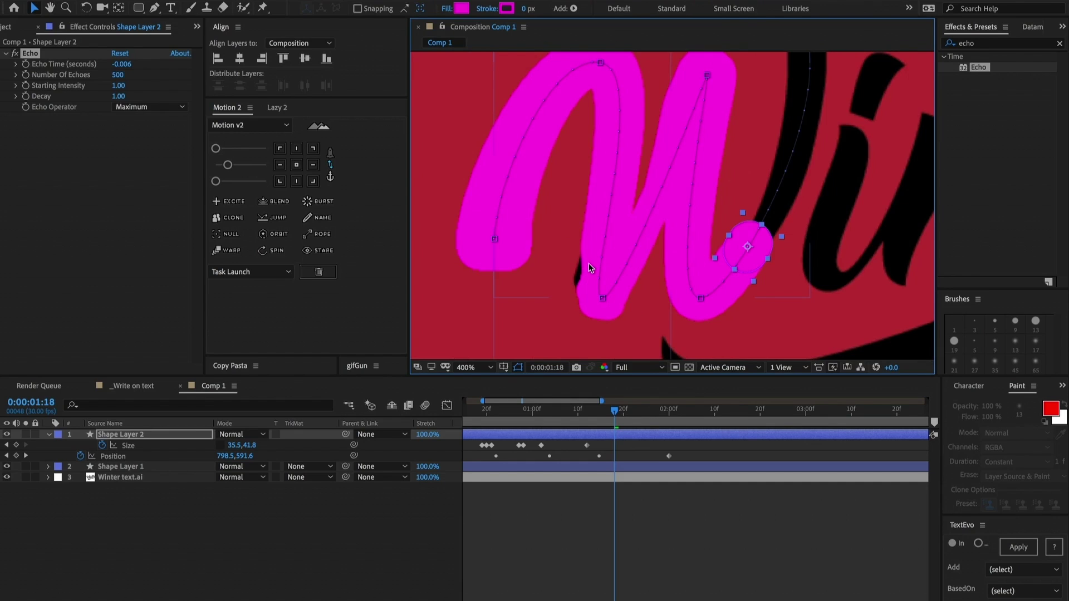
Add a point to the motion path near the bottom of the W's first downstroke and align its handles with the stroke
{"action": "key", "text": "g"}
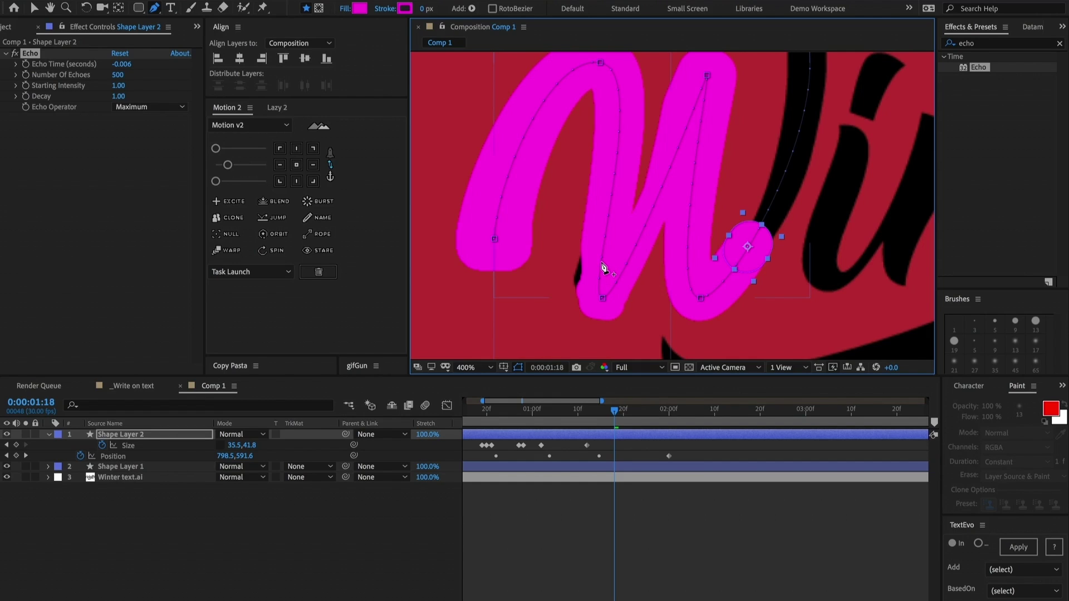
{"action": "left_click_drag", "start_coordinate": [603, 266], "coordinate": [629, 255]}
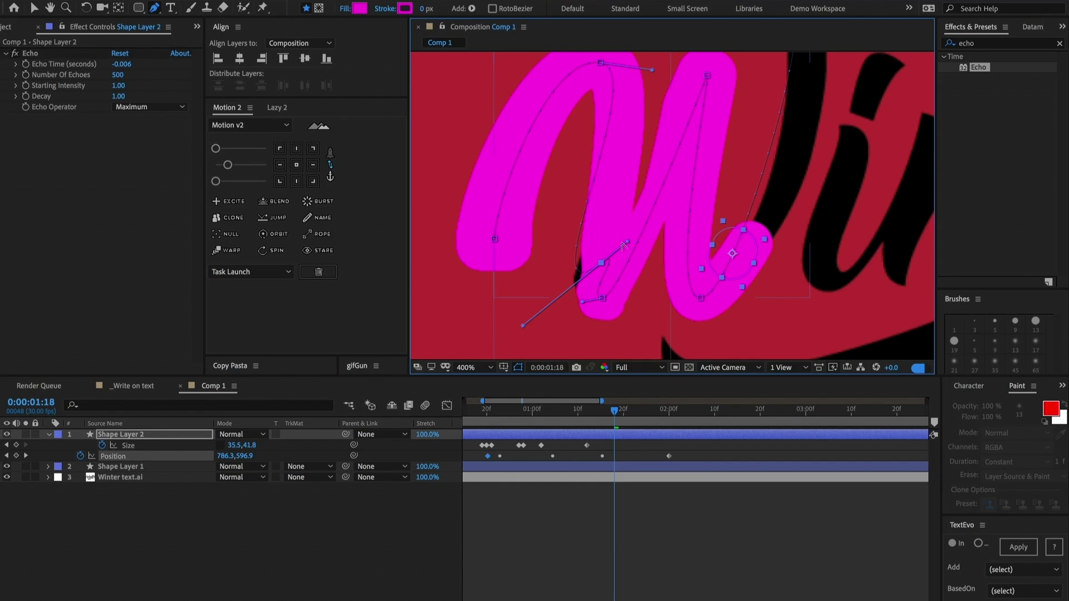
{"action": "left_click_drag", "start_coordinate": [522, 326], "coordinate": [620, 155]}
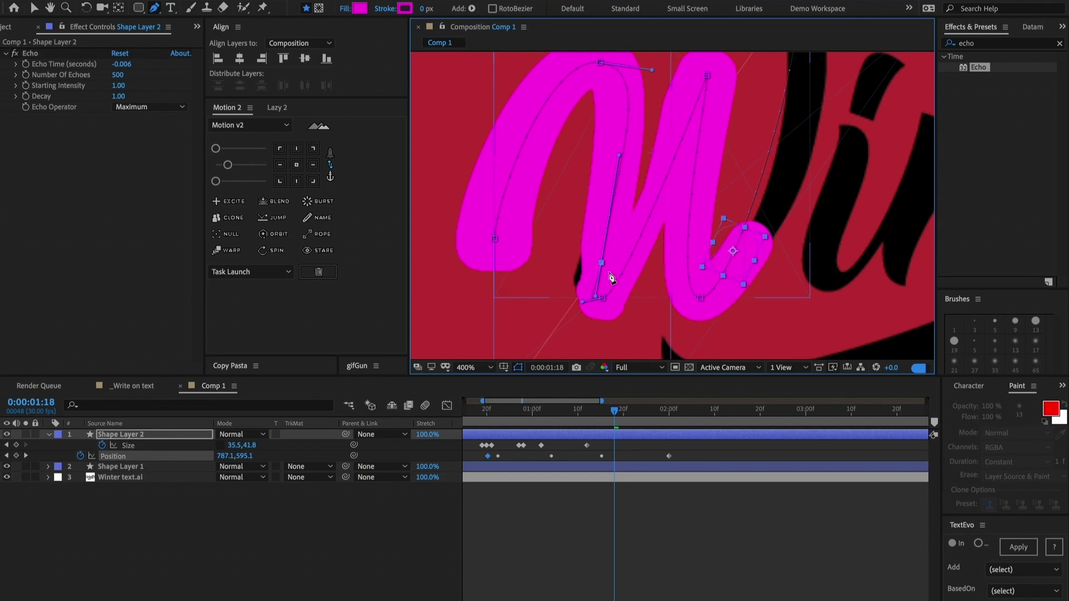
{"action": "key", "text": "v"}
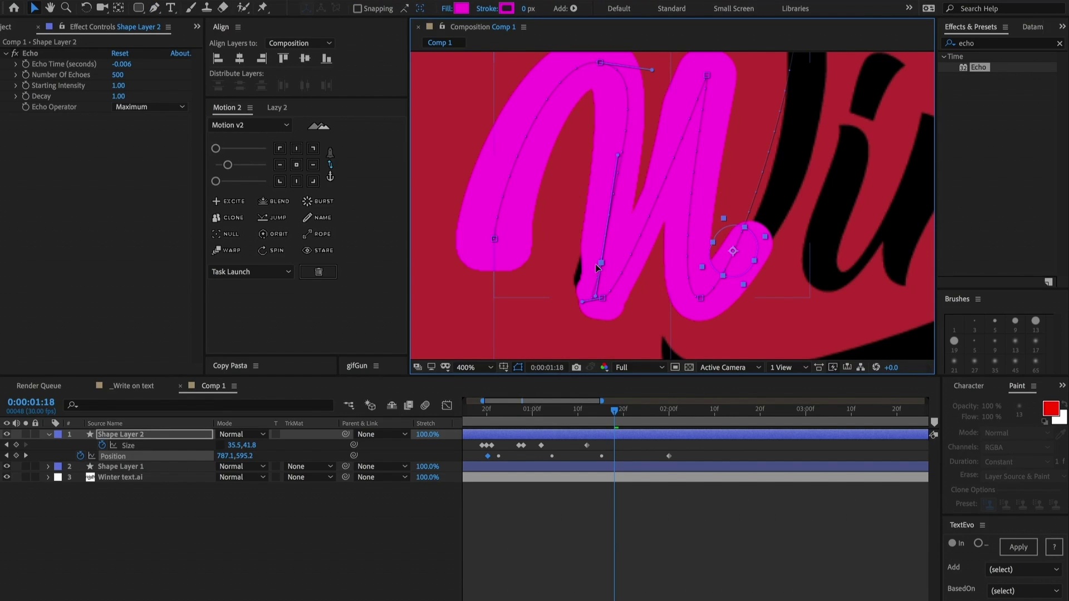
Shift the motion-path point near the bottom of the W's first downstroke onto the stroke and disable the Echo effect
{"action": "left_click_drag", "start_coordinate": [600, 263], "coordinate": [593, 265]}
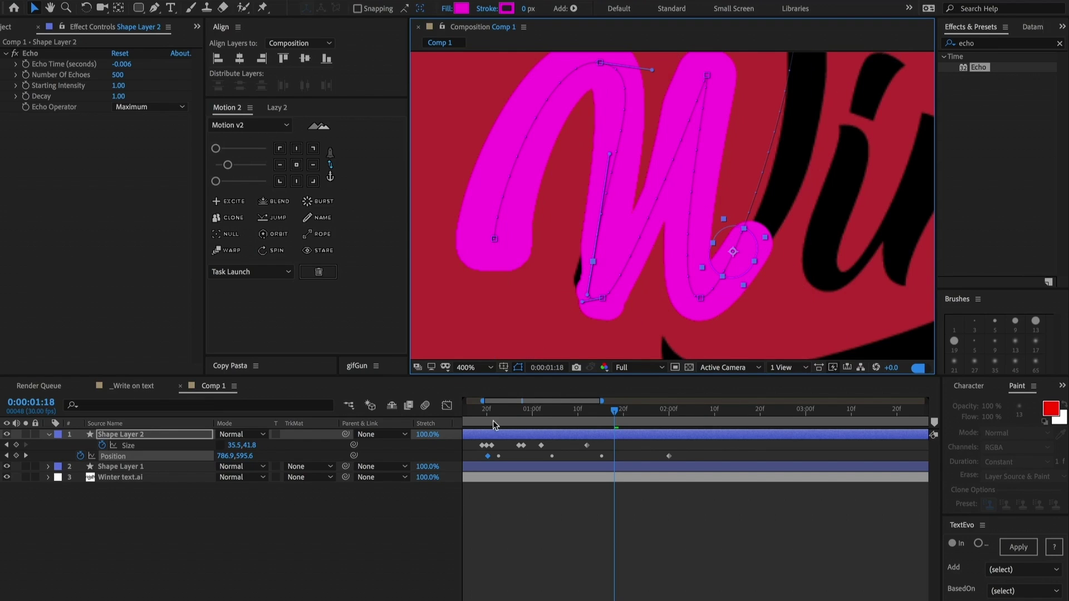
{"action": "left_click", "coordinate": [14, 53]}
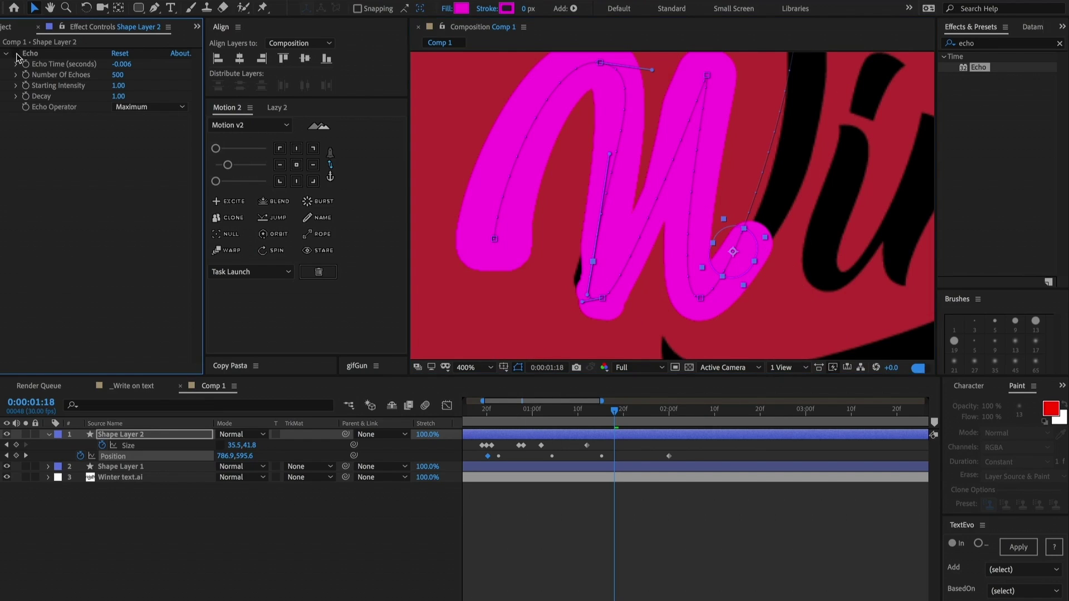
Add a point to the motion path midway up the W's final upstroke, center it in the stroke and adjust its handles to follow the curve
{"action": "key", "text": "h"}
{"action": "left_click_drag", "start_coordinate": [768, 306], "coordinate": [590, 270]}
{"action": "key", "text": "v"}
{"action": "key", "text": "g"}
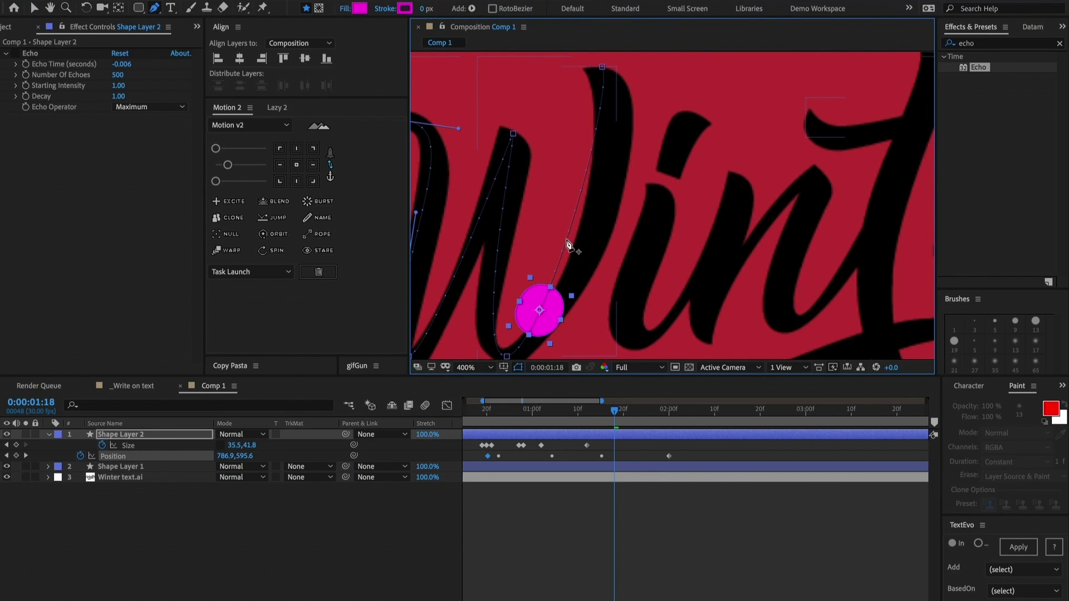
{"action": "left_click", "coordinate": [566, 242]}
{"action": "key", "text": "v"}
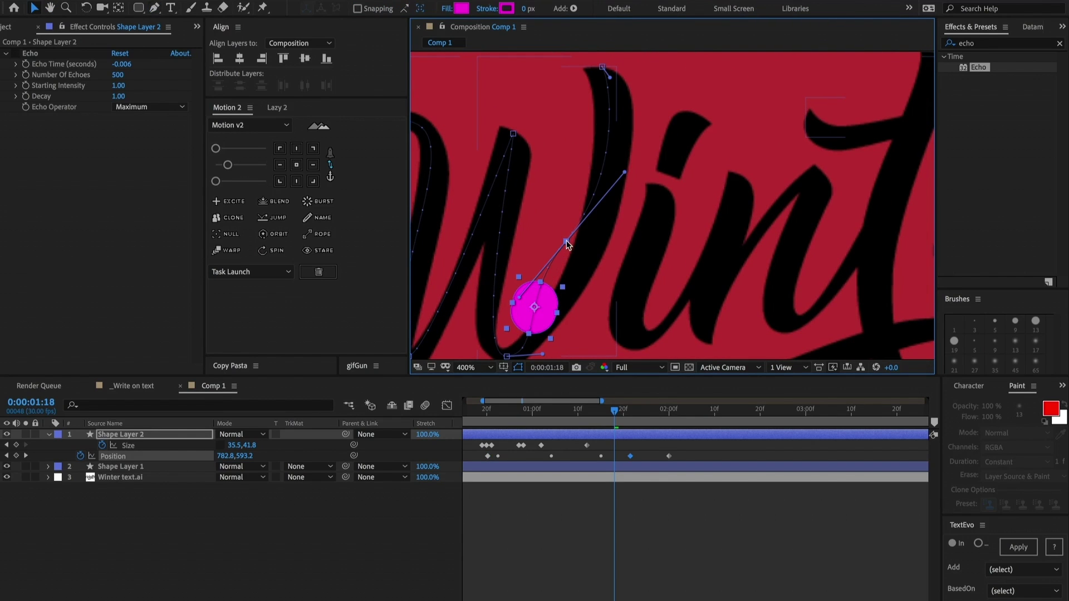
{"action": "left_click_drag", "start_coordinate": [513, 300], "coordinate": [550, 312]}
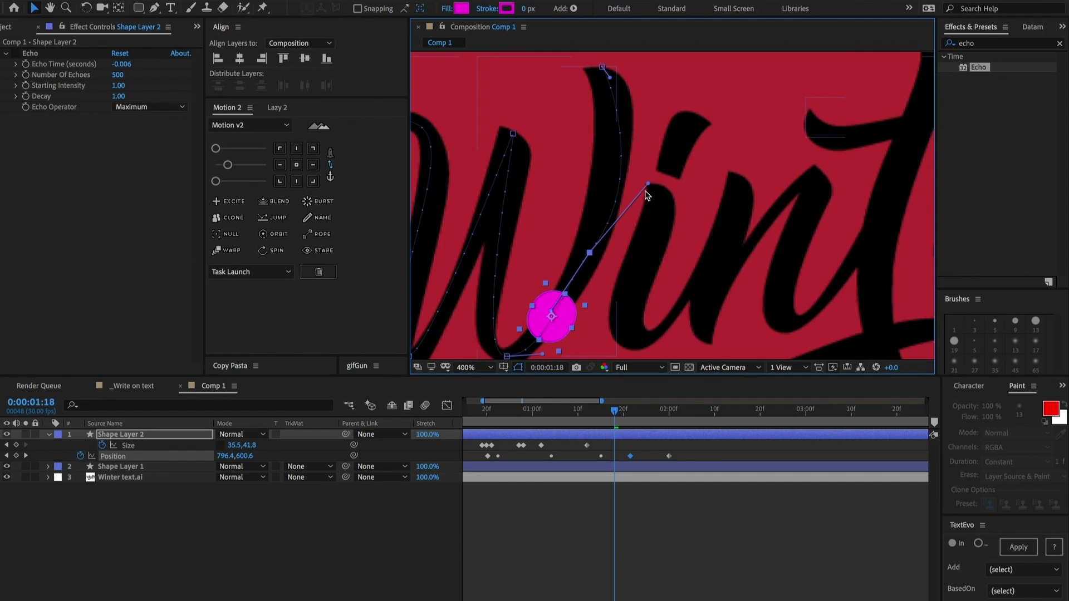
{"action": "left_click_drag", "start_coordinate": [648, 184], "coordinate": [623, 173]}
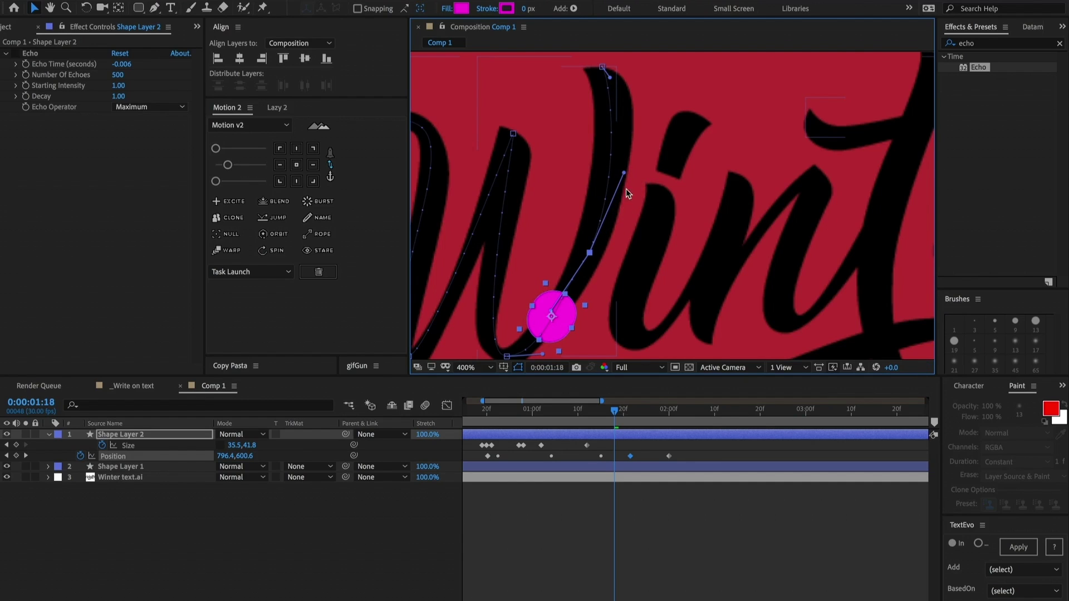
Go to 0:00:02:00, re-enable the Echo effect and preview the magenta stroke's coverage of the W
{"action": "left_click", "coordinate": [665, 407]}
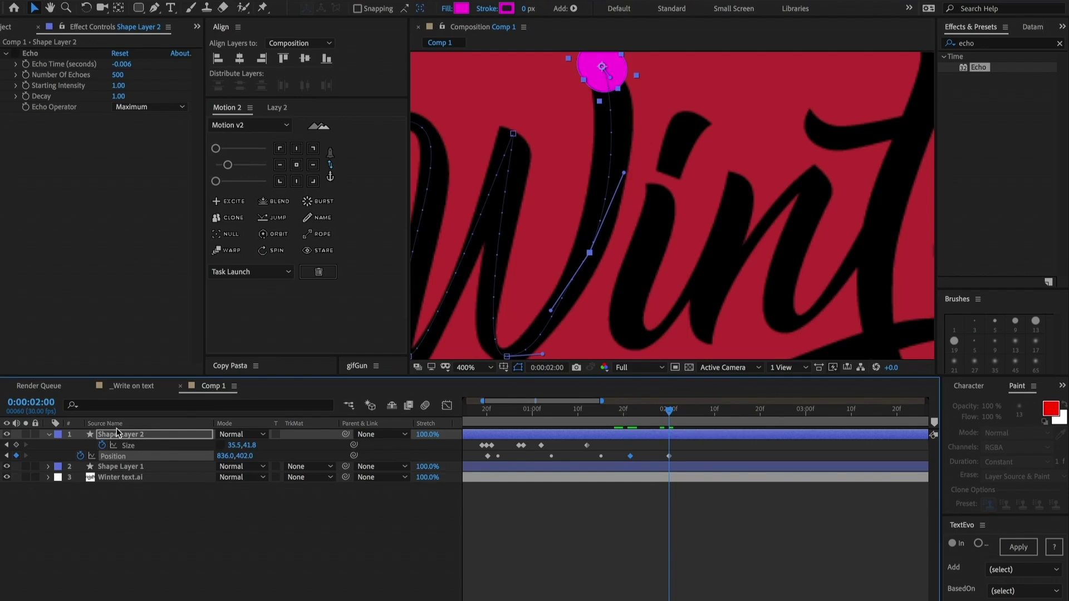
{"action": "left_click", "coordinate": [16, 58]}
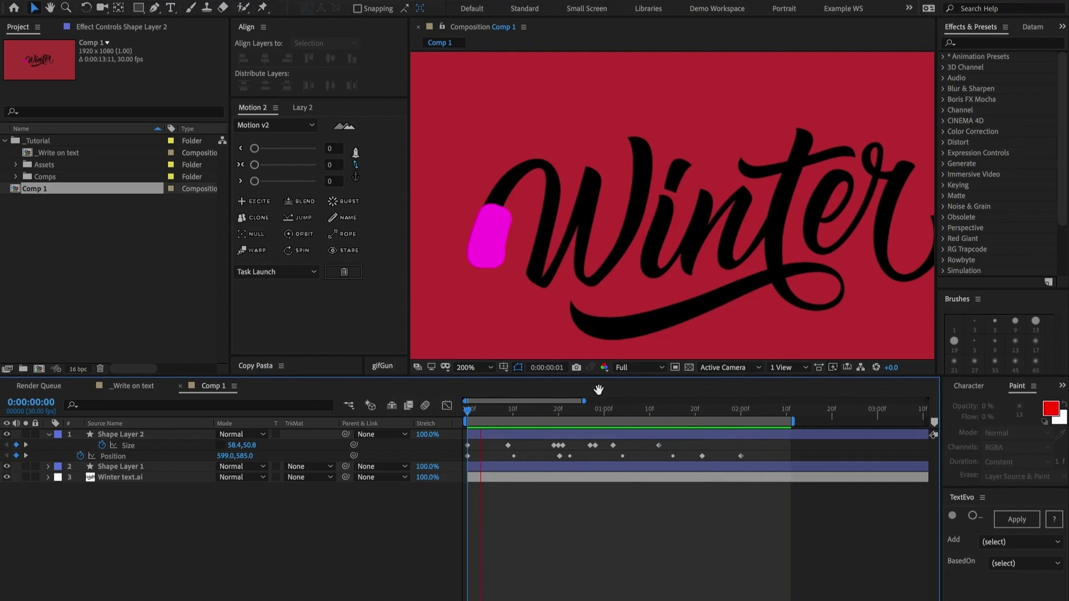
{"action": "key", "text": "space"}
{"action": "left_click_drag", "start_coordinate": [543, 419], "coordinate": [626, 415]}
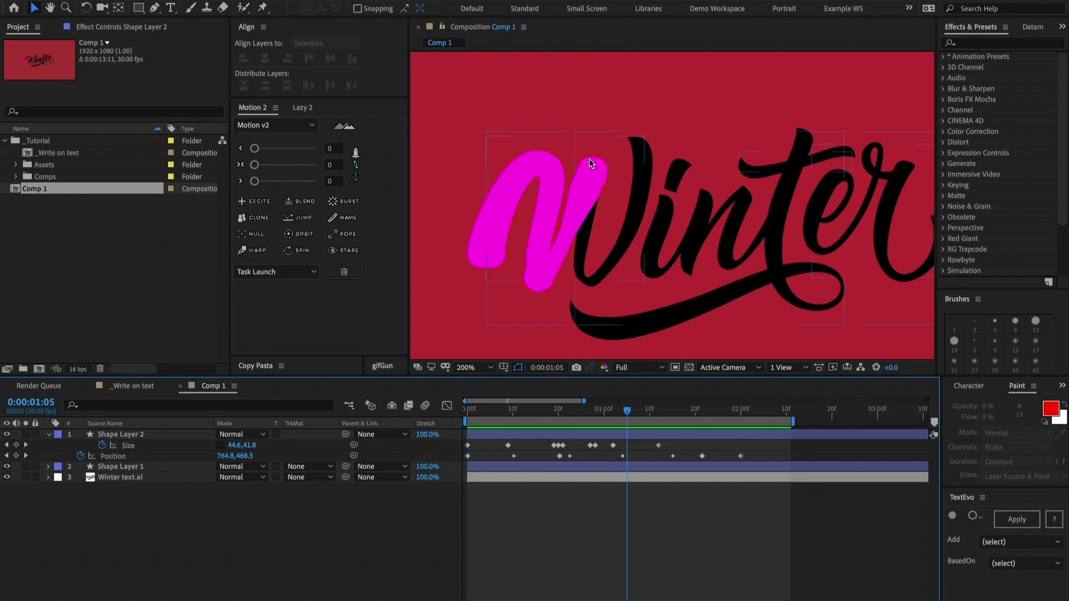
{"action": "key", "text": "space"}
{"action": "key", "text": "space"}
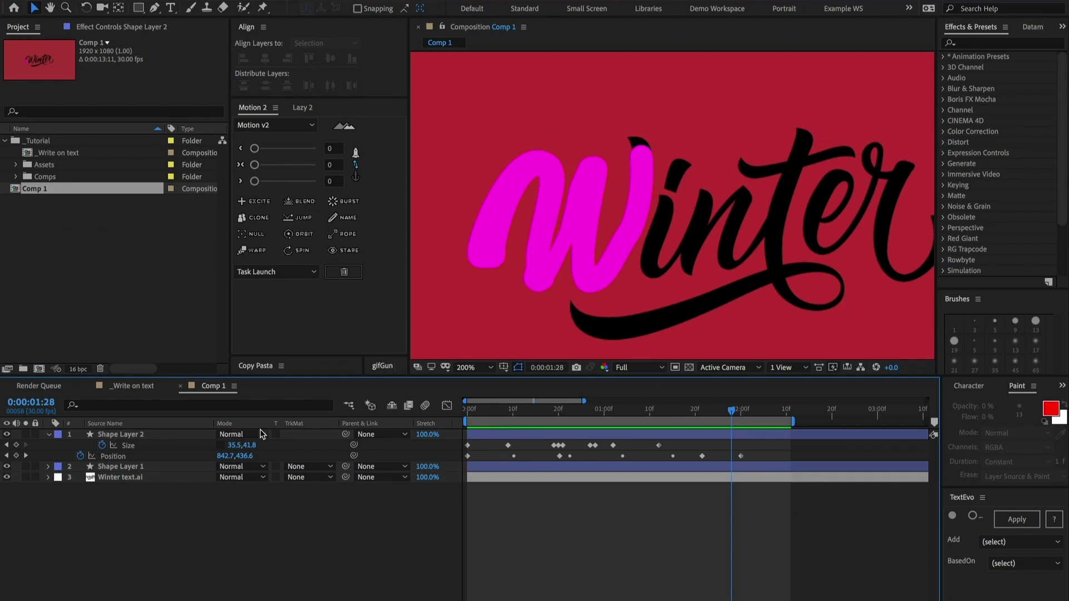
Move the Winter text layer directly beneath Shape Layer 2 and set its track matte to Alpha Matte "Shape Layer 2"
{"action": "left_click", "coordinate": [133, 477]}
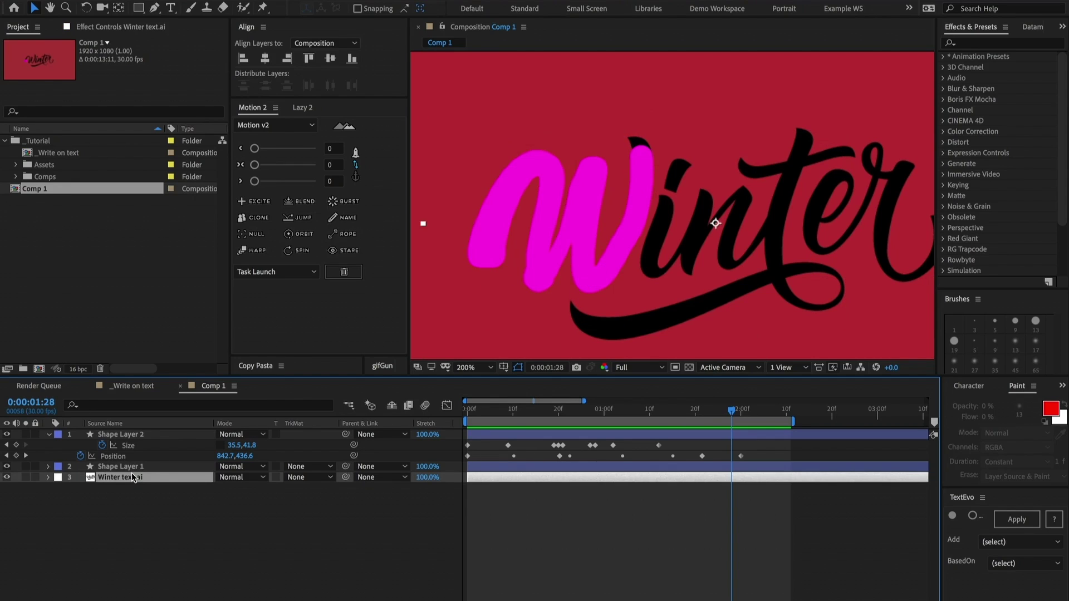
{"action": "key", "text": "ctrl+bracketright"}
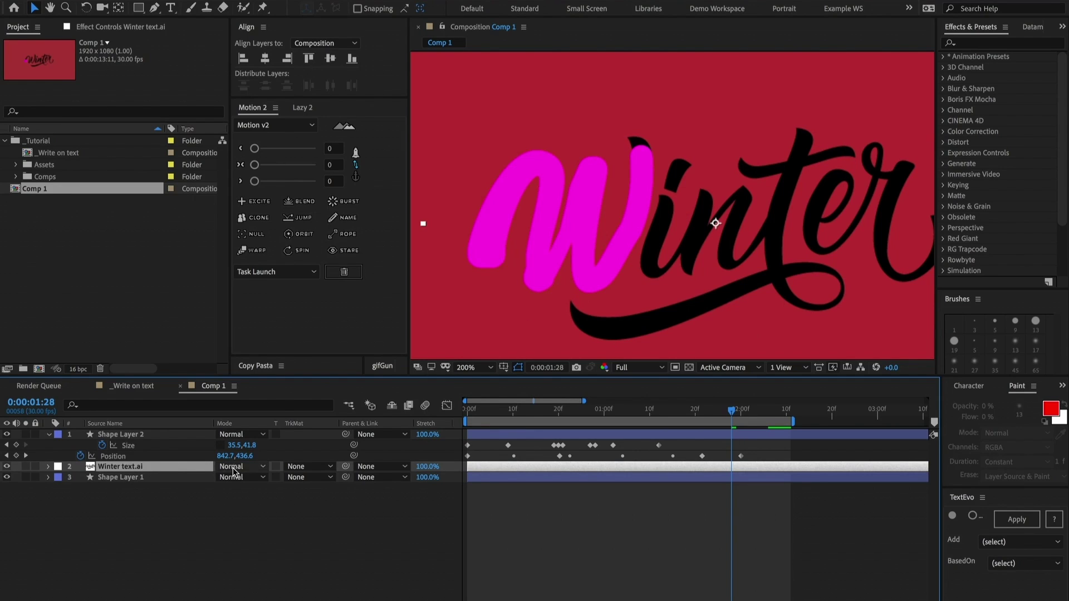
{"action": "left_click", "coordinate": [120, 434]}
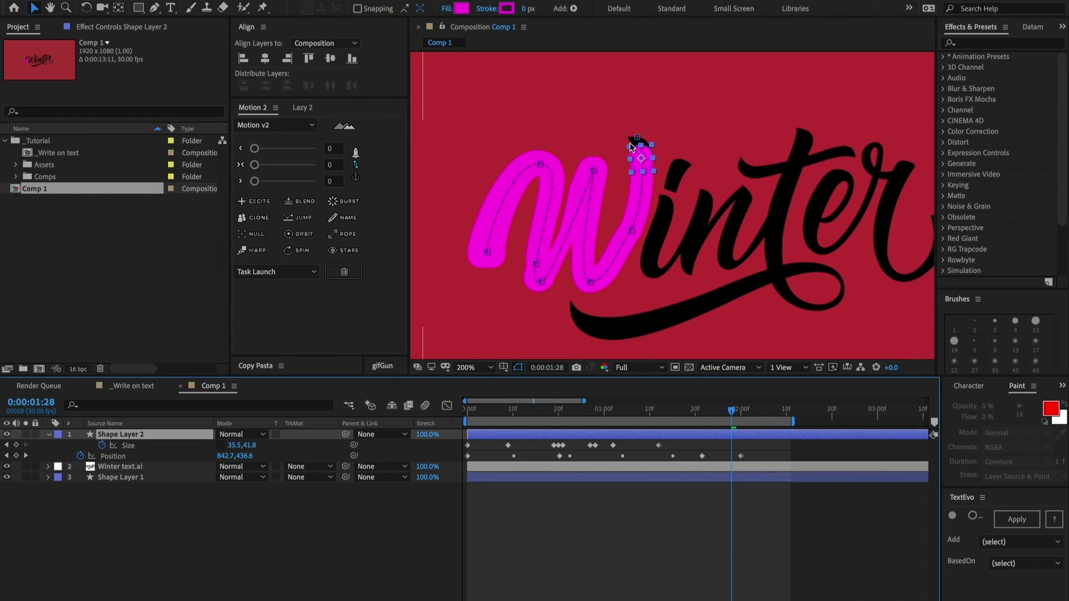
{"action": "left_click", "coordinate": [128, 467]}
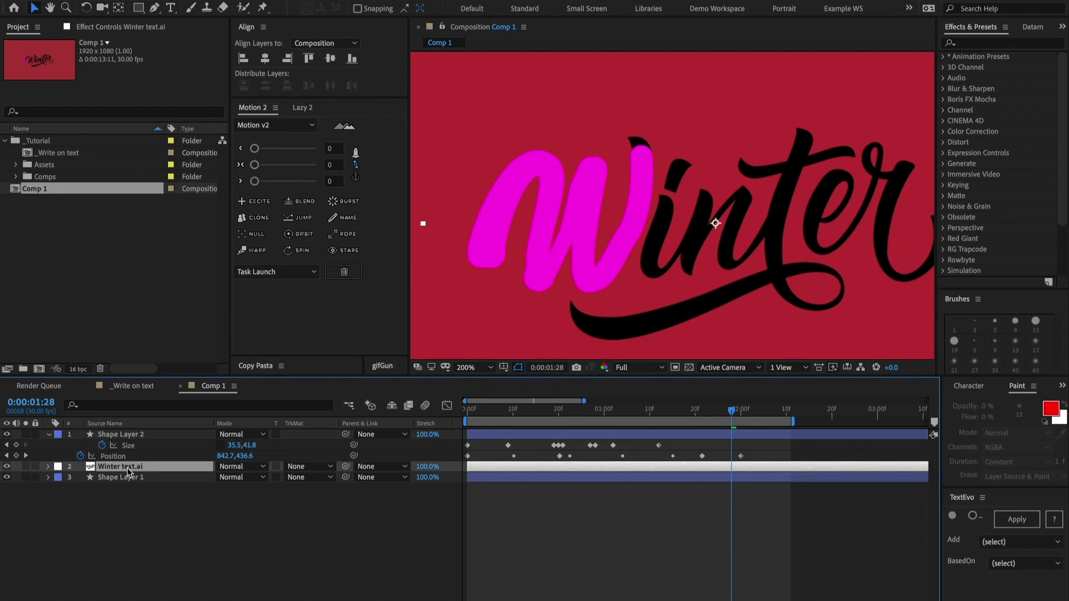
{"action": "left_click", "coordinate": [315, 473]}
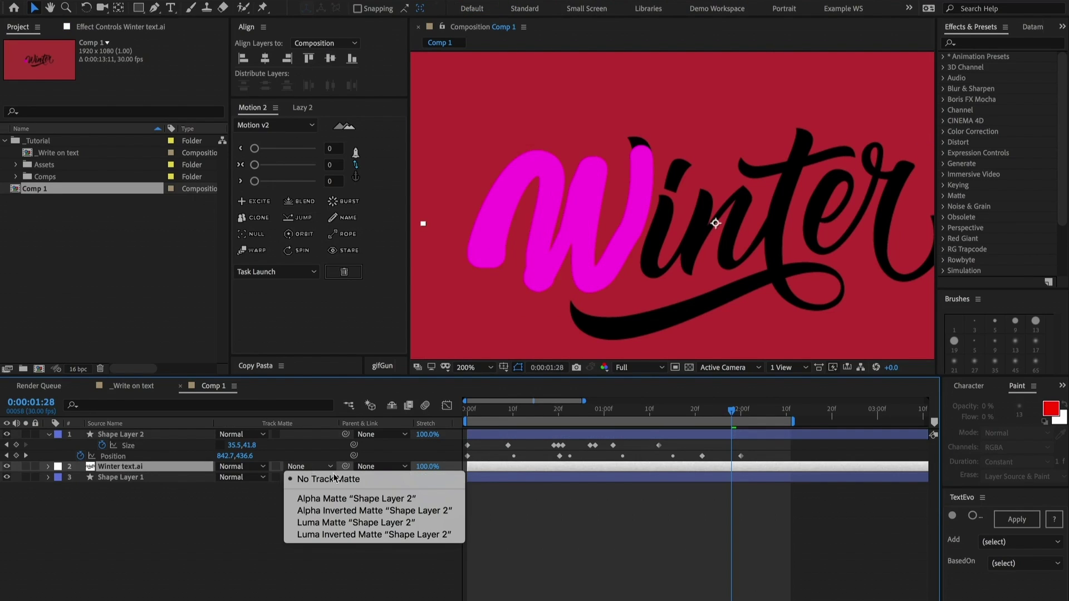
{"action": "left_click", "coordinate": [361, 499]}
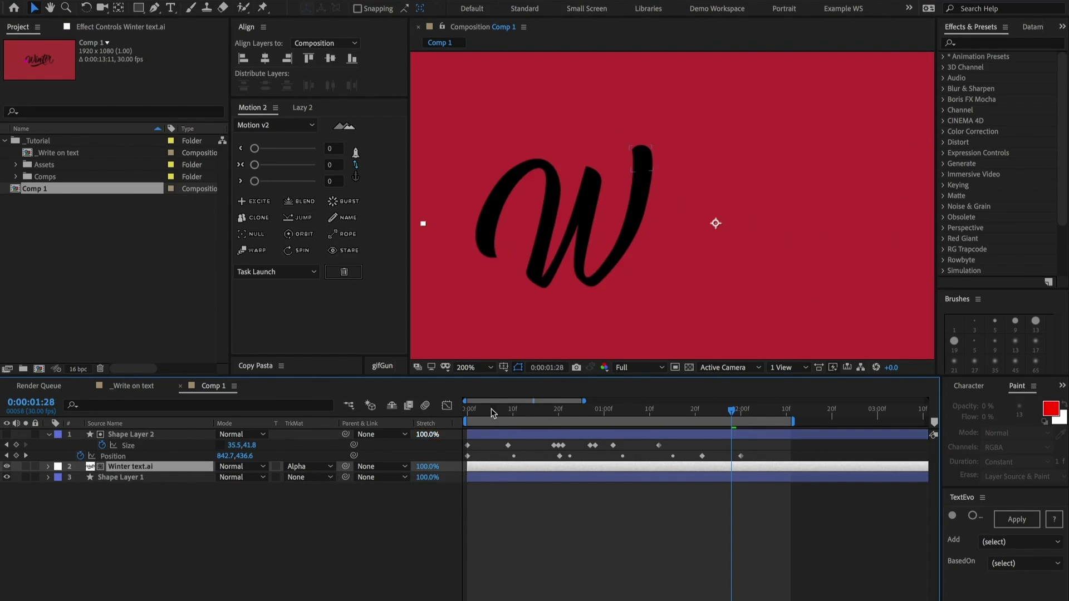
Preview the matted write-on of the W from the first frame
{"action": "left_click_drag", "start_coordinate": [497, 417], "coordinate": [465, 415]}
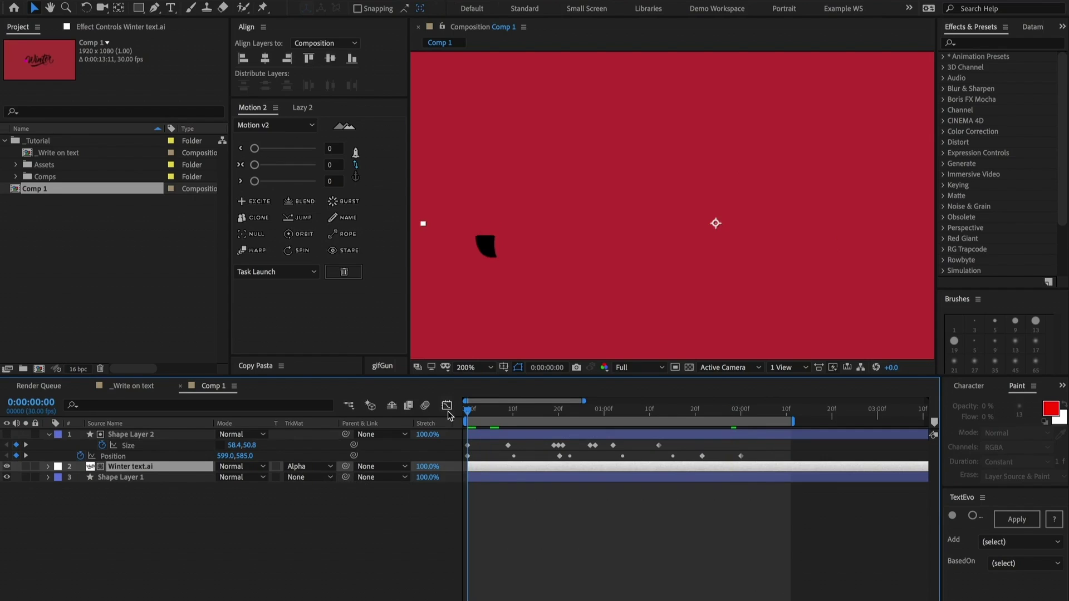
{"action": "key", "text": "space"}
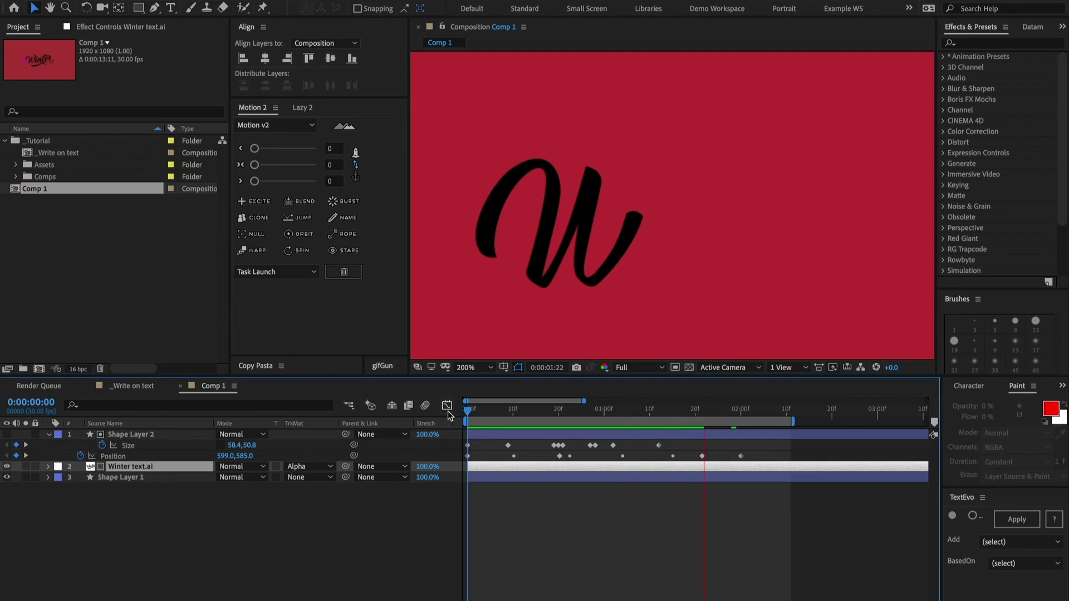
{"action": "key", "text": "space"}
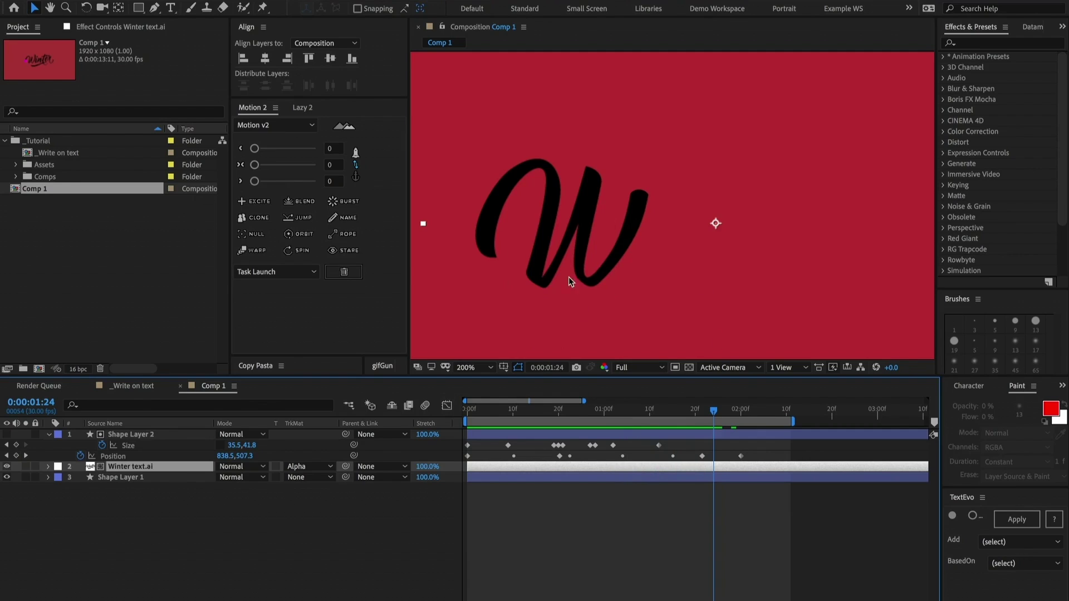
Examine the W's middle peak close up around 0:00:01:01 and replay the write-on to check the whole letter's reveal
{"action": "scroll", "coordinate": [573, 215], "scroll_direction": "up", "scroll_amount": 1}
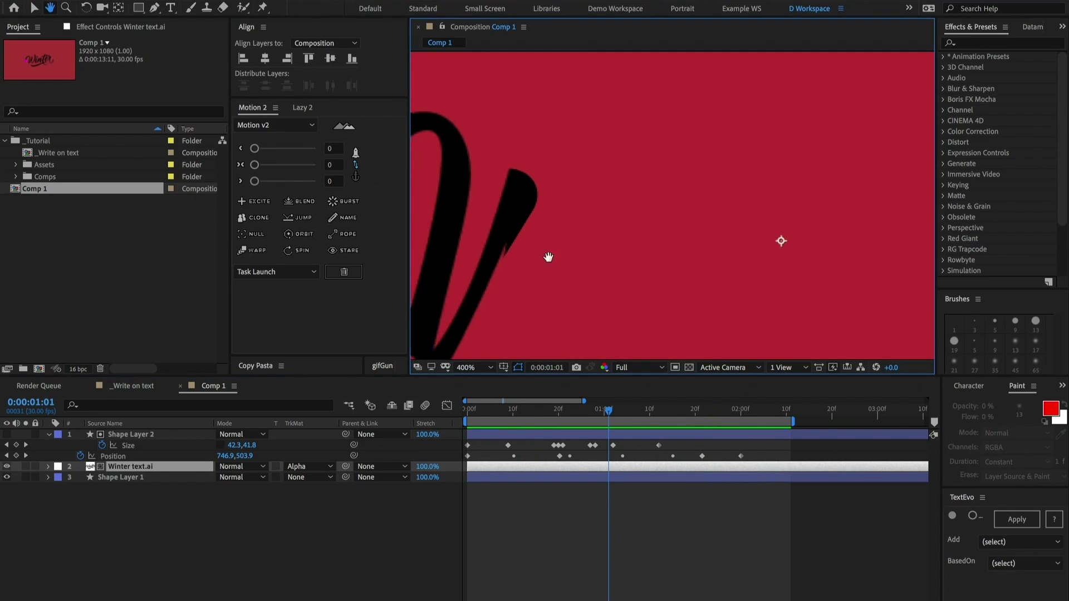
{"action": "left_click_drag", "start_coordinate": [548, 256], "coordinate": [584, 257]}
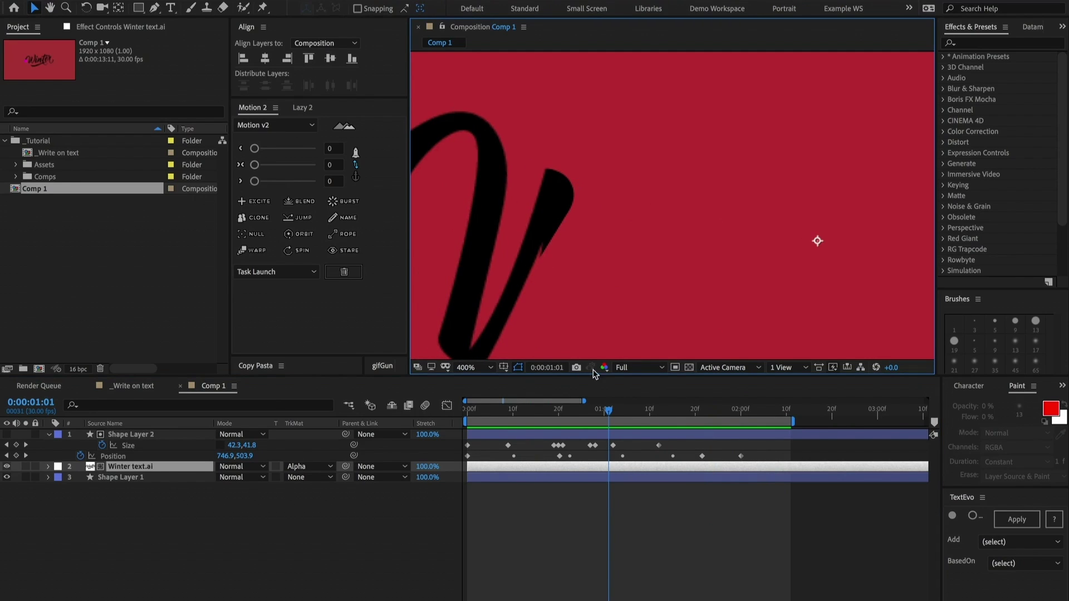
{"action": "key", "text": "space"}
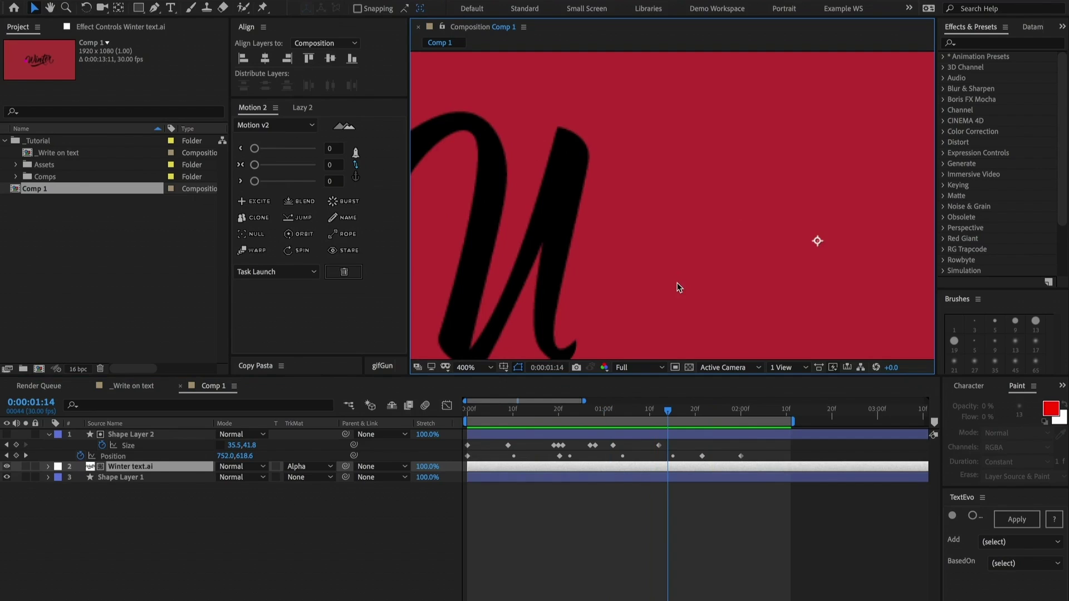
{"action": "scroll", "coordinate": [688, 199], "scroll_direction": "down", "scroll_amount": 1}
{"action": "left_click_drag", "start_coordinate": [688, 199], "coordinate": [688, 146]}
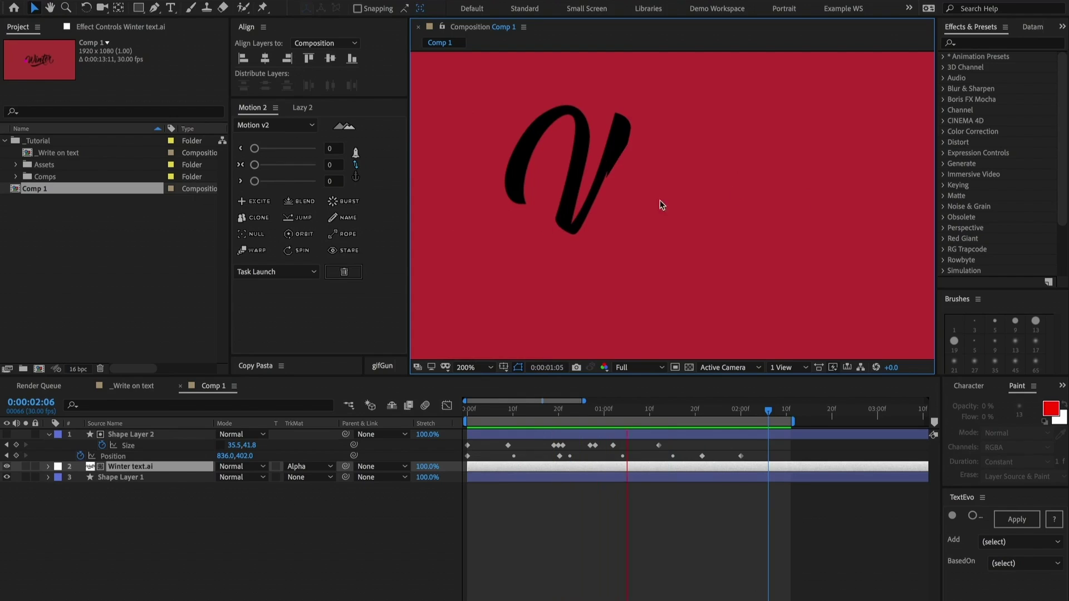
{"action": "key", "text": "space"}
{"action": "key", "text": "h"}
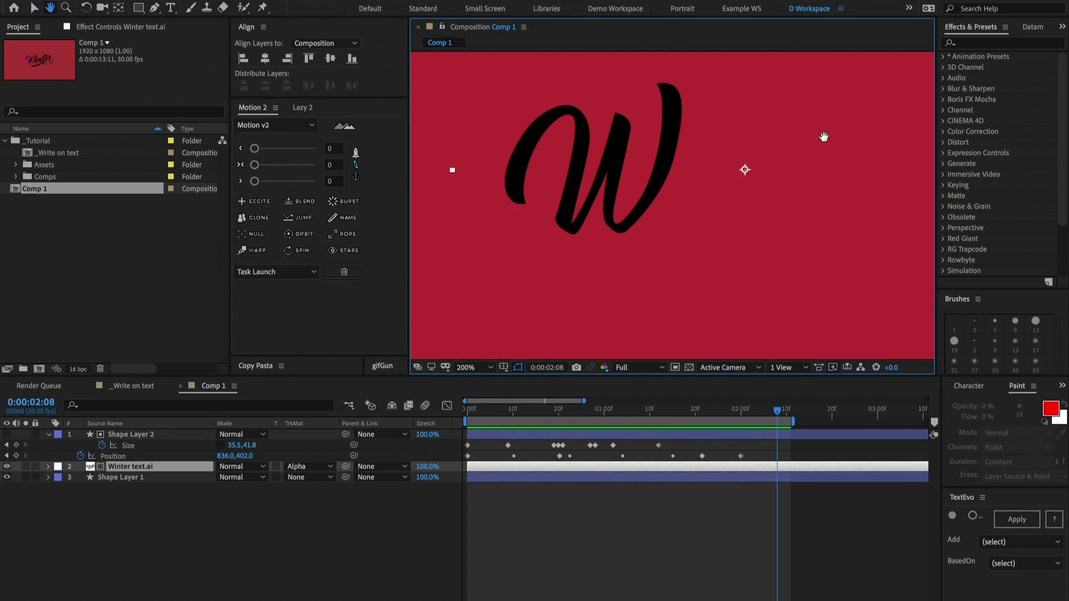
{"action": "left_click_drag", "start_coordinate": [854, 122], "coordinate": [687, 121]}
{"action": "key", "text": "v"}
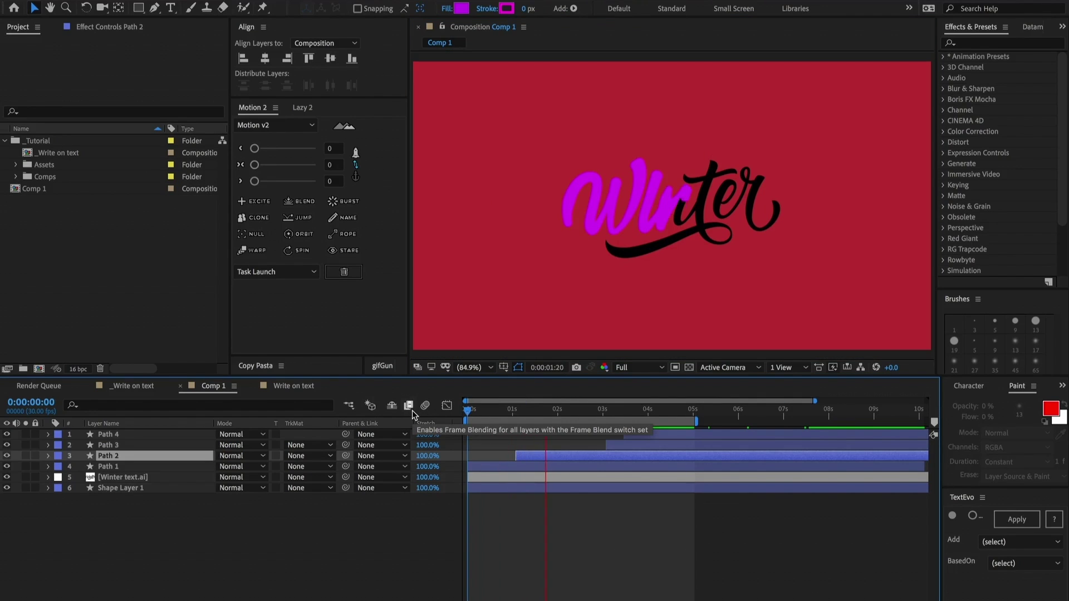
Review how the Path 2 layer continues the lettering after the W by scrubbing between 0:00:01:08 and 0:00:01:15
{"action": "key", "text": "space"}
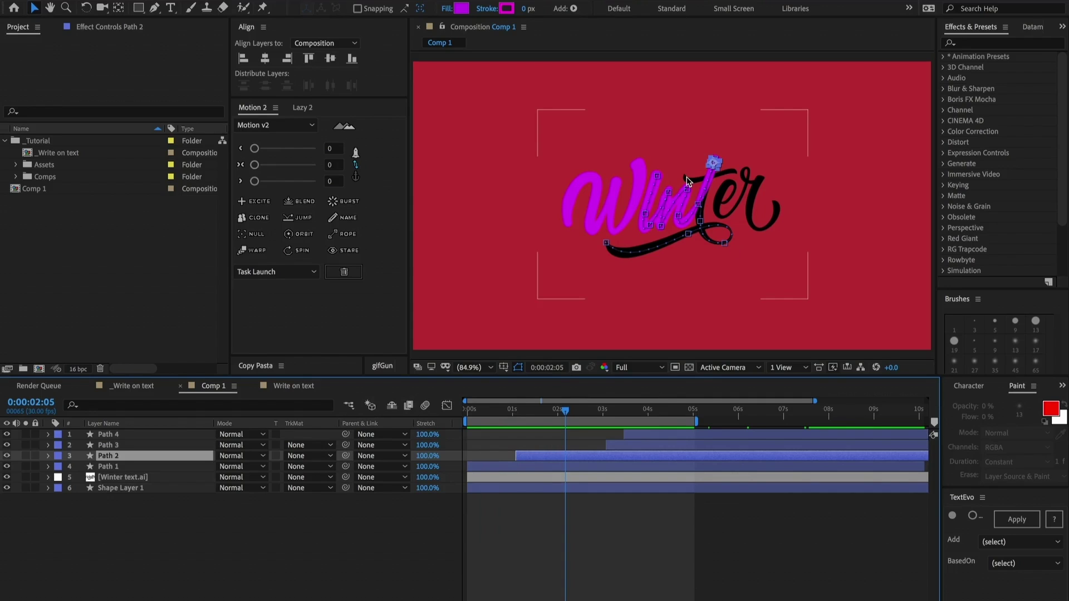
{"action": "left_click_drag", "start_coordinate": [565, 411], "coordinate": [525, 410]}
{"action": "left_click", "coordinate": [497, 488]}
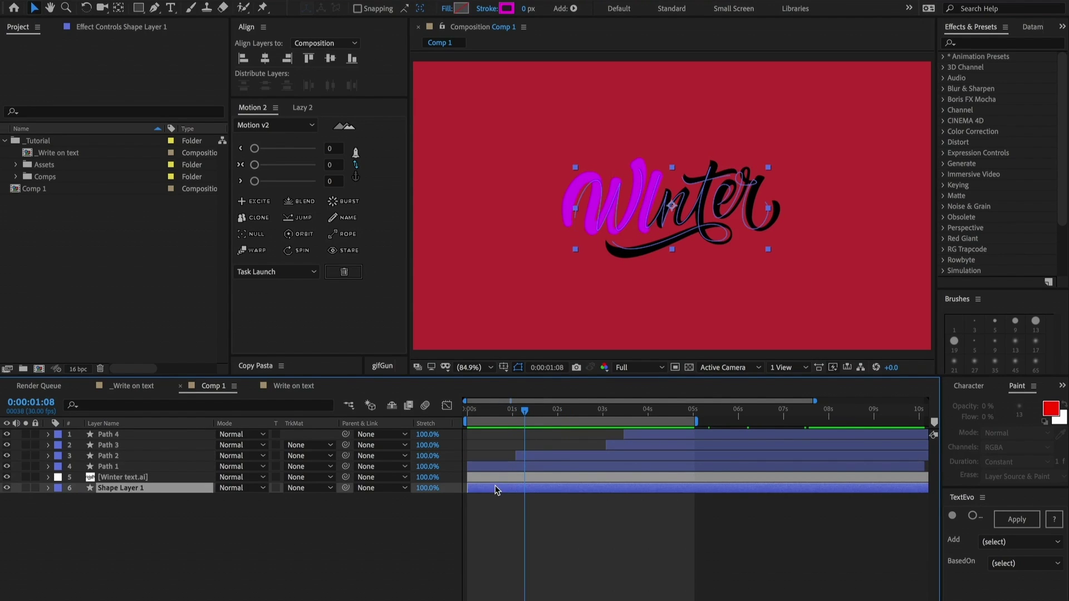
{"action": "left_click", "coordinate": [540, 455]}
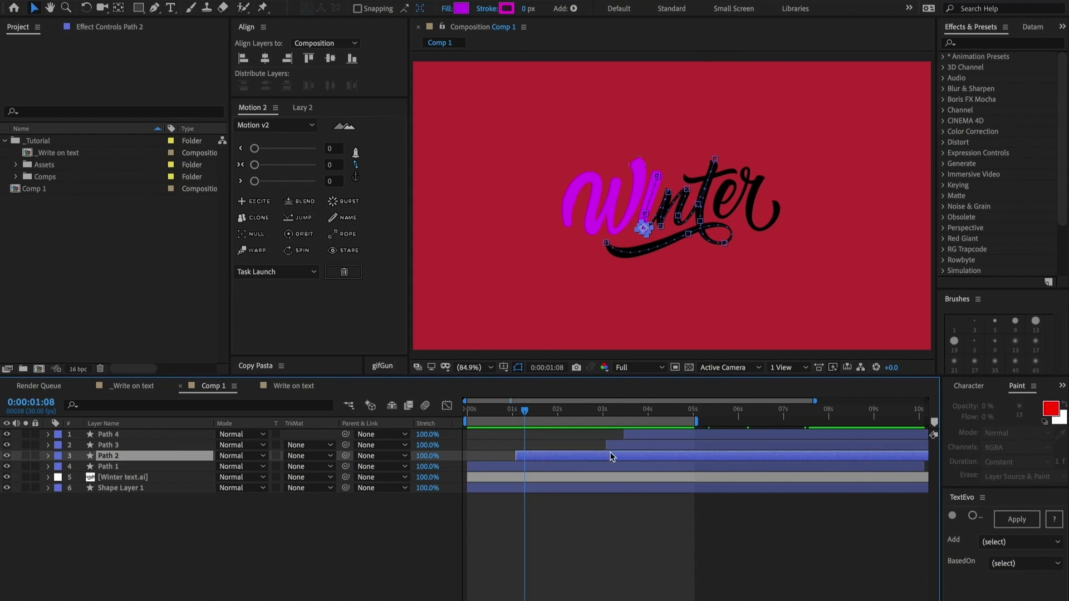
{"action": "left_click_drag", "start_coordinate": [526, 410], "coordinate": [535, 410]}
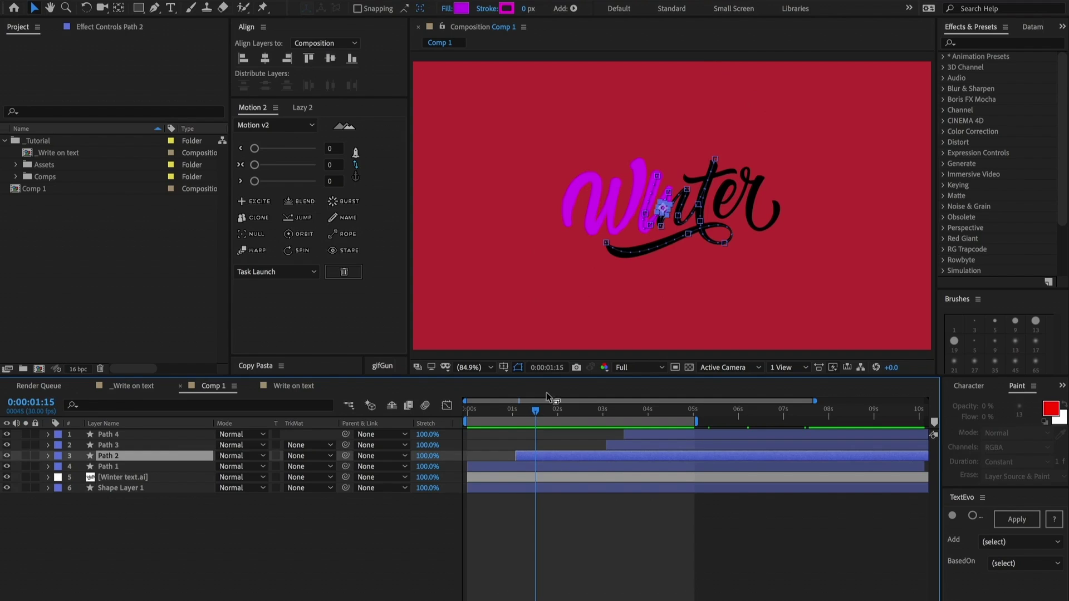
Inspect the path layers' coverage of the n, t, swash and e close up while scrubbing to 0:00:04:04
{"action": "scroll", "coordinate": [676, 192], "scroll_direction": "up", "scroll_amount": 4}
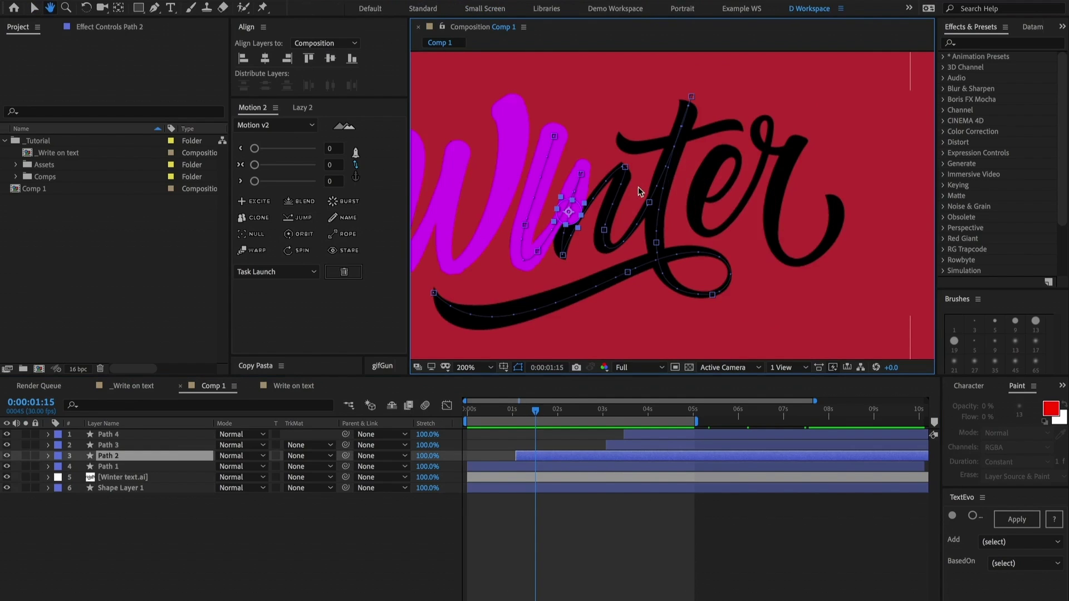
{"action": "scroll", "coordinate": [635, 179], "scroll_direction": "up", "scroll_amount": 2}
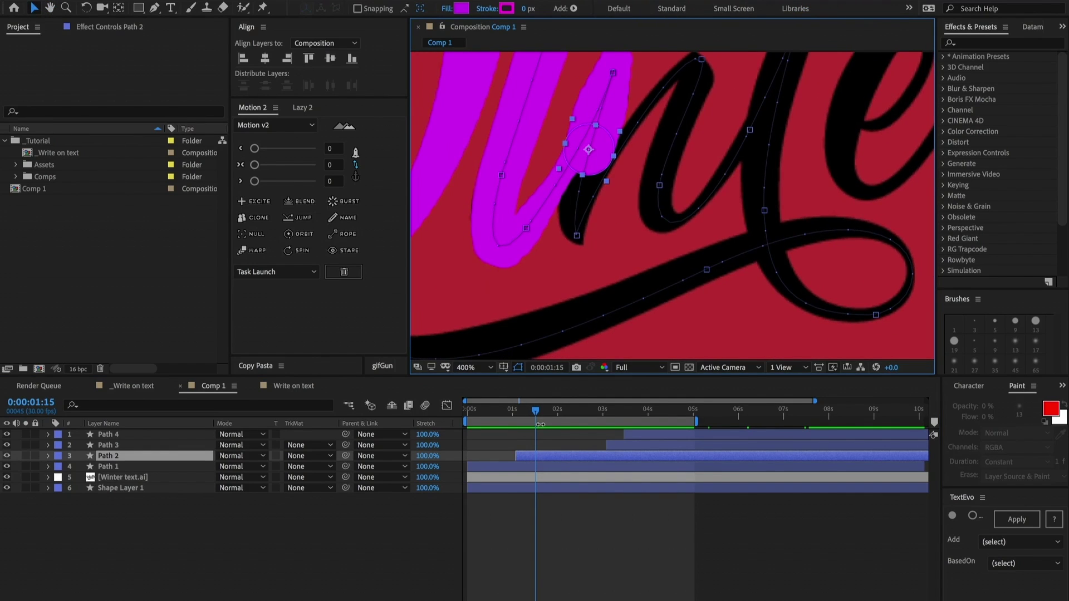
{"action": "left_click_drag", "start_coordinate": [549, 413], "coordinate": [599, 410]}
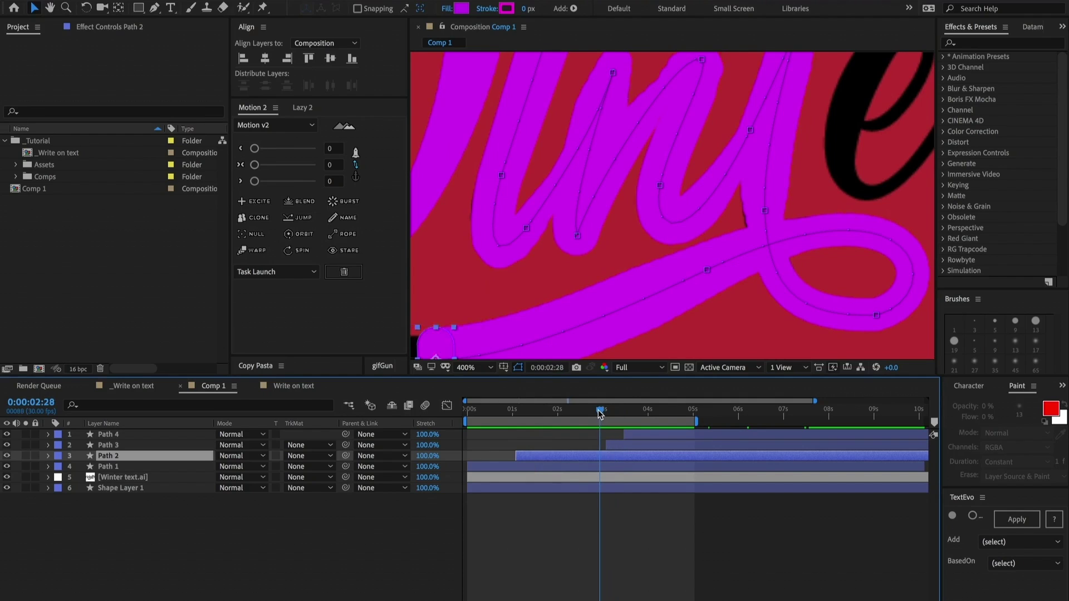
{"action": "key", "text": "h"}
{"action": "left_click_drag", "start_coordinate": [711, 297], "coordinate": [656, 295]}
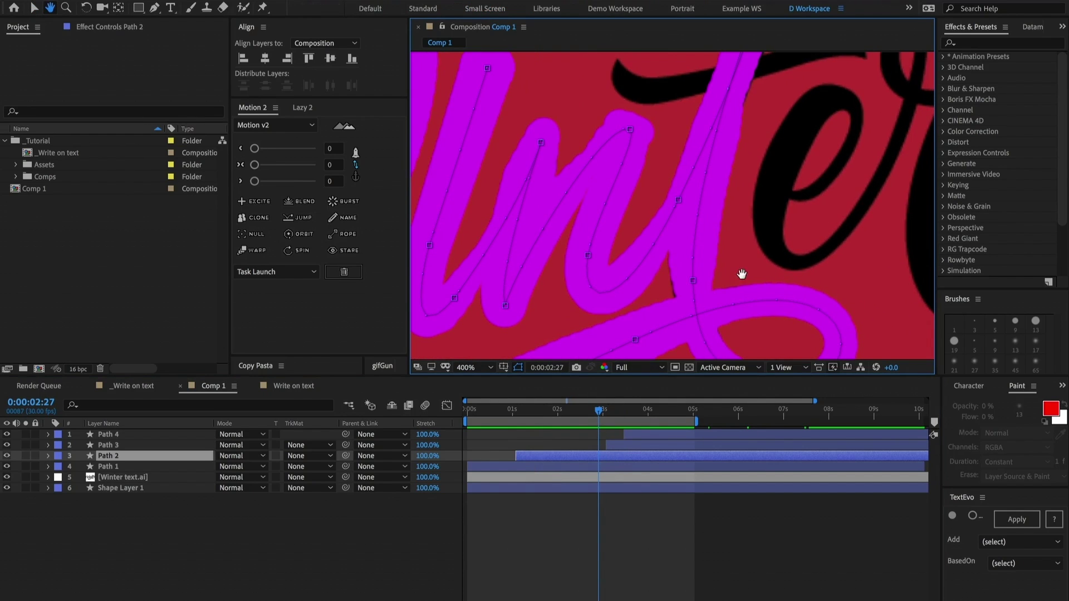
{"action": "left_click_drag", "start_coordinate": [739, 274], "coordinate": [556, 276]}
{"action": "left_click_drag", "start_coordinate": [706, 115], "coordinate": [701, 171]}
{"action": "key", "text": "v"}
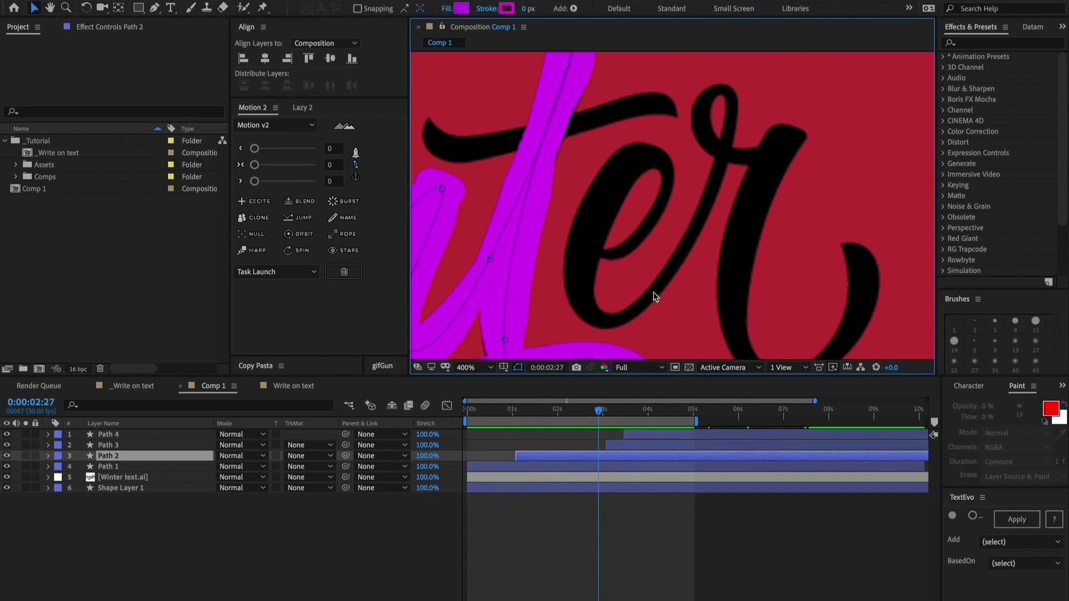
{"action": "left_click", "coordinate": [638, 409]}
{"action": "left_click_drag", "start_coordinate": [637, 409], "coordinate": [654, 408]}
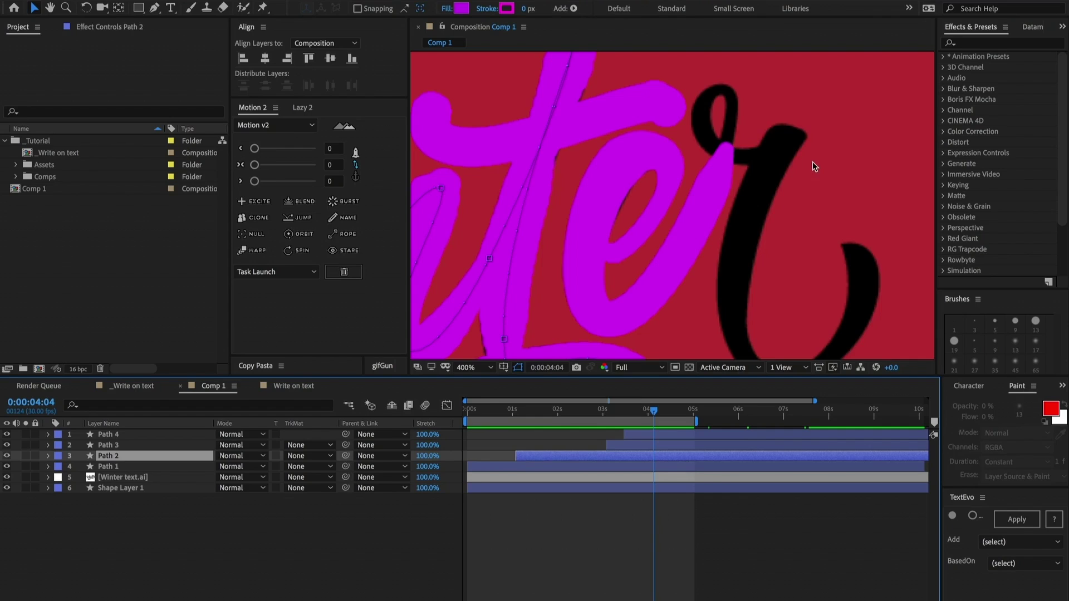
Inspect the Path 4 layer's Size and Position keyframes around 0:00:04:03, where the stroke passes from the e into the r
{"action": "left_click_drag", "start_coordinate": [653, 412], "coordinate": [653, 448]}
{"action": "key", "text": "u"}
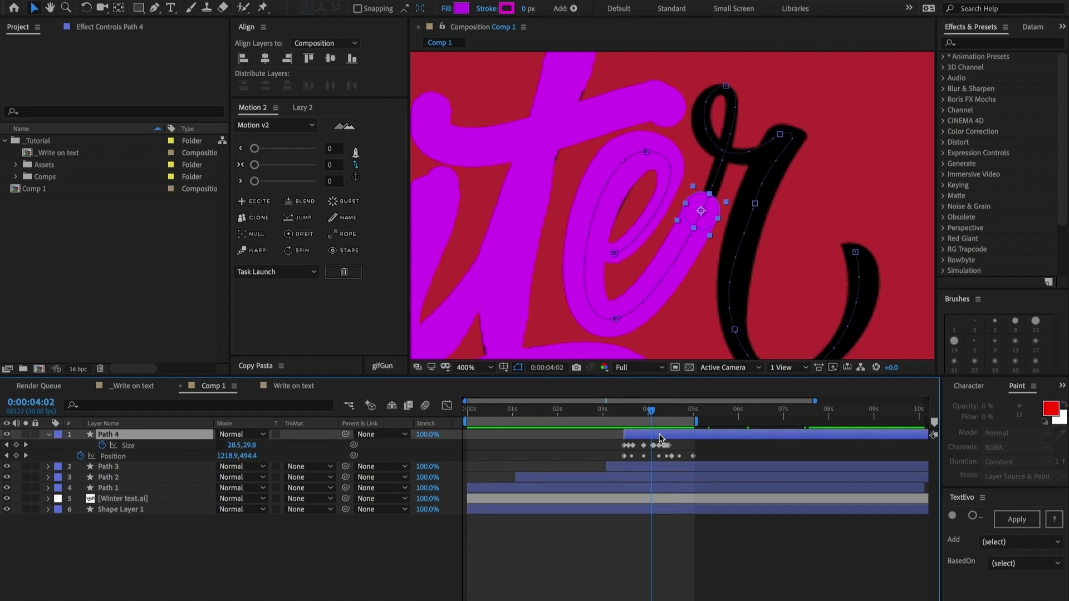
{"action": "scroll", "coordinate": [640, 438], "scroll_direction": "up", "scroll_amount": 5}
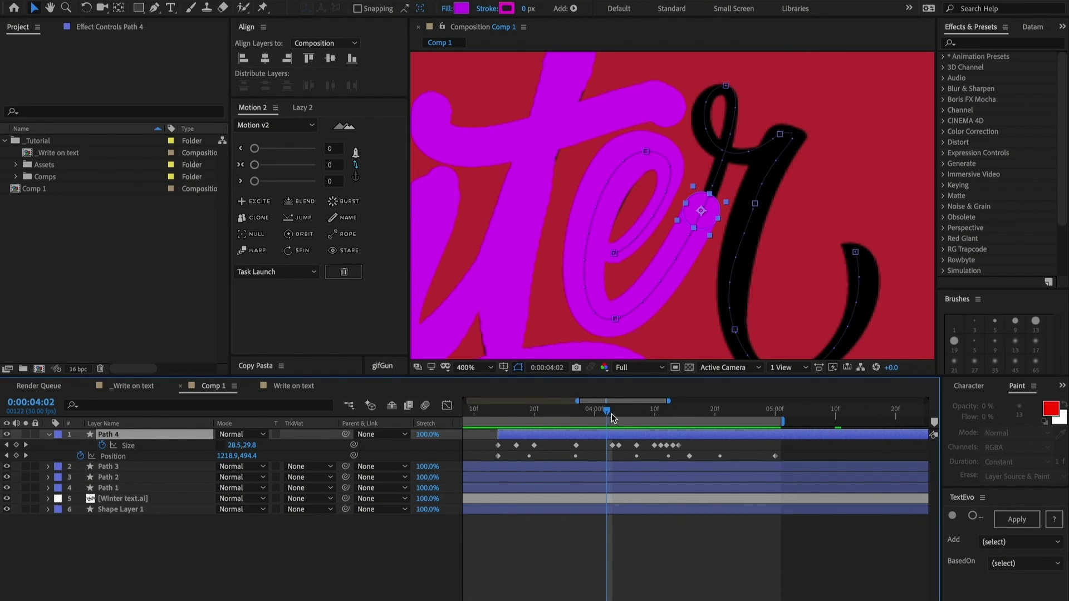
{"action": "left_click", "coordinate": [614, 415]}
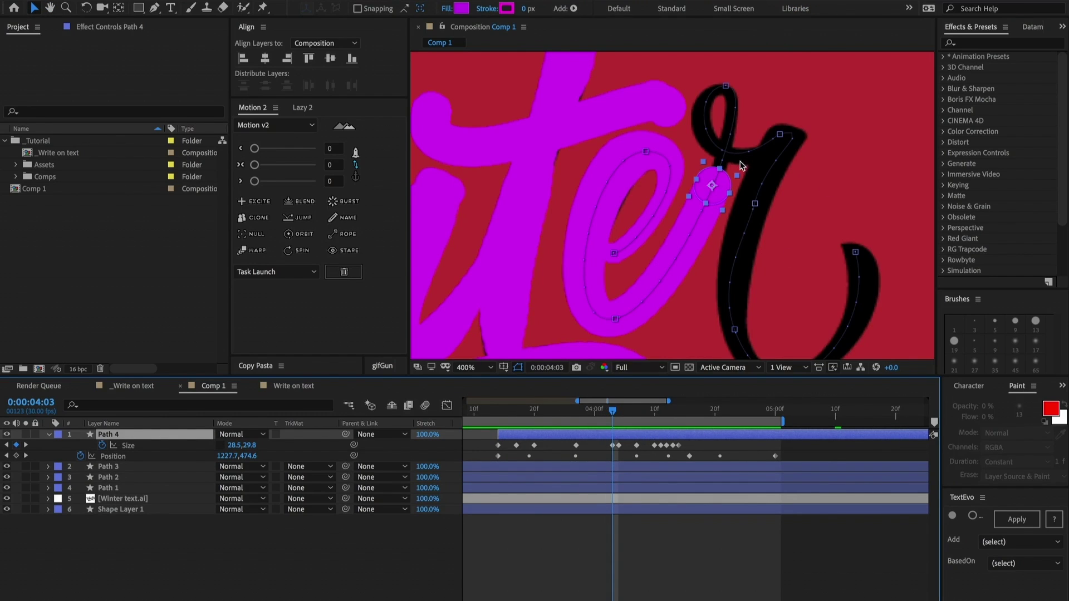
{"action": "key", "text": "Page_Down"}
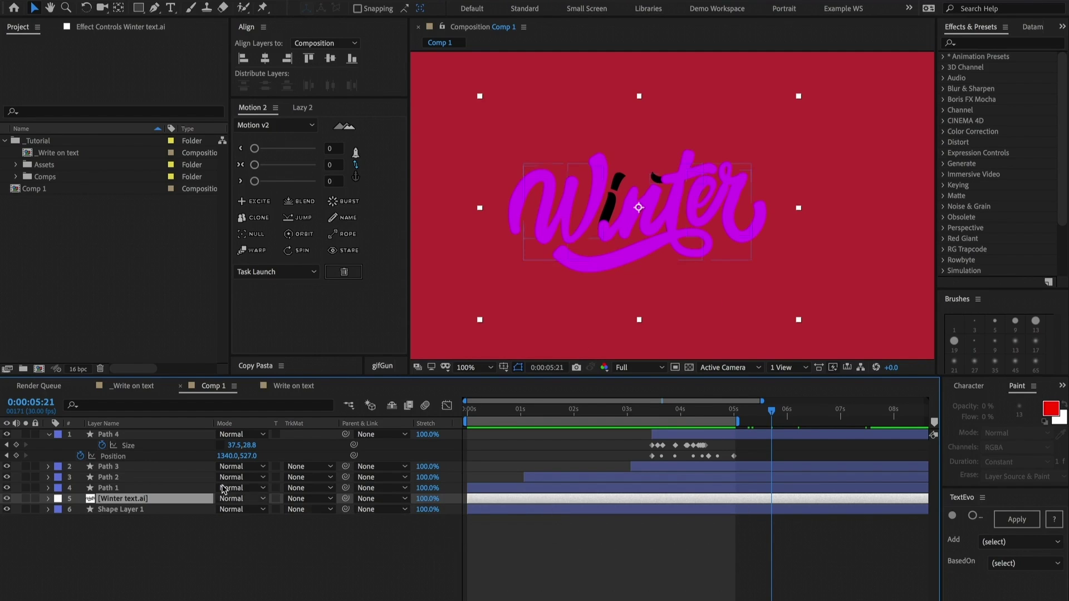
{"action": "left_click", "coordinate": [134, 480]}
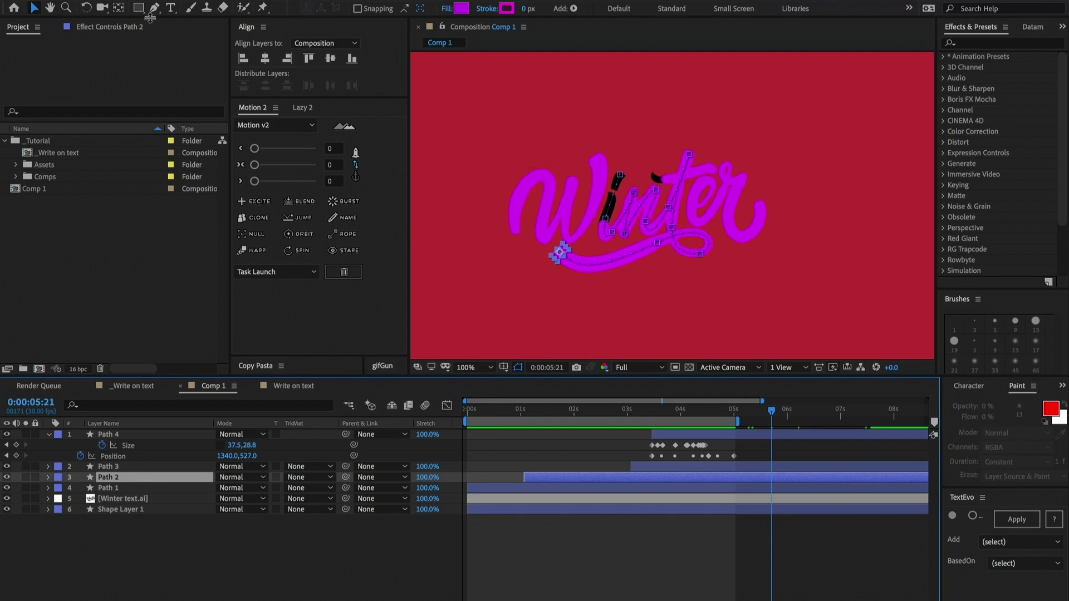
{"action": "left_click", "coordinate": [136, 30]}
{"action": "left_click", "coordinate": [130, 75]}
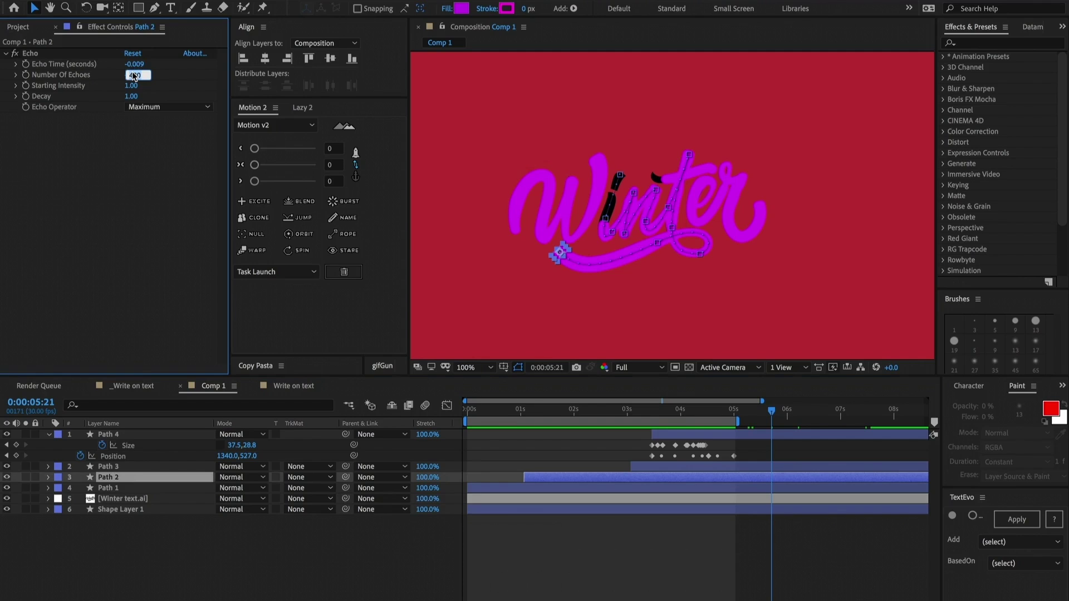
{"action": "type", "text": "600"}
{"action": "key", "text": "Escape"}
Trim the Path 1 to Path 4 layers so they all end at 0:00:05:00
{"action": "key", "text": "j"}
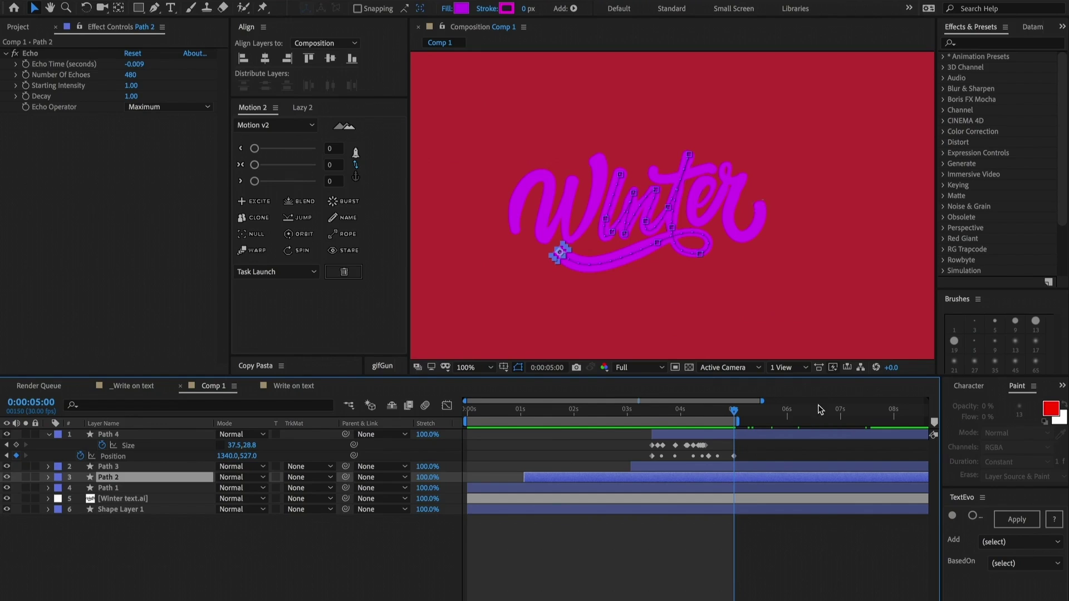
{"action": "left_click", "coordinate": [687, 489]}
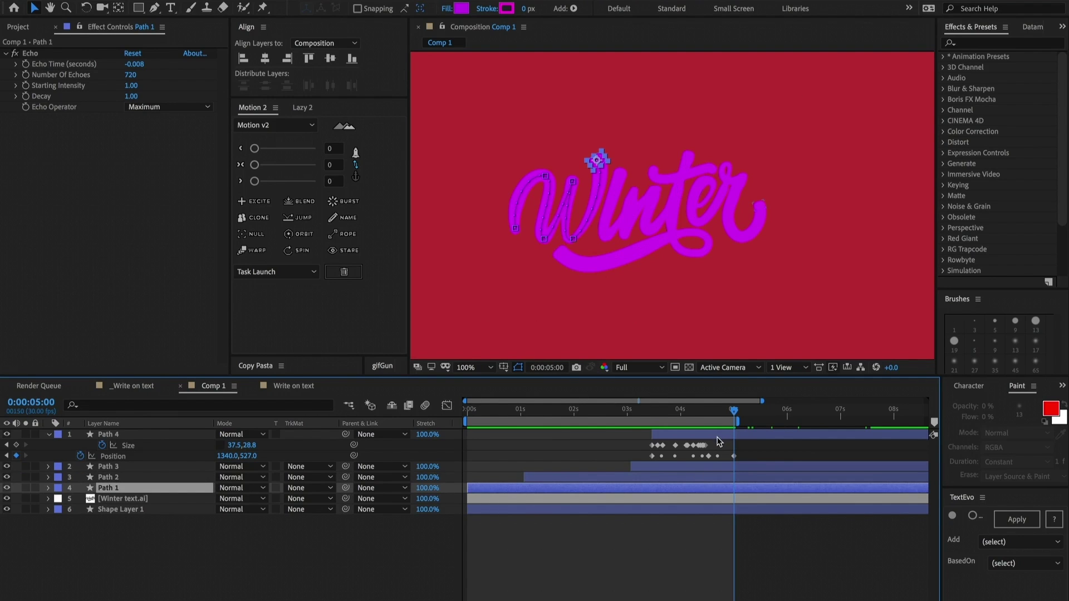
{"action": "left_click", "coordinate": [718, 438], "text": "shift"}
{"action": "key", "text": "alt+bracketright"}
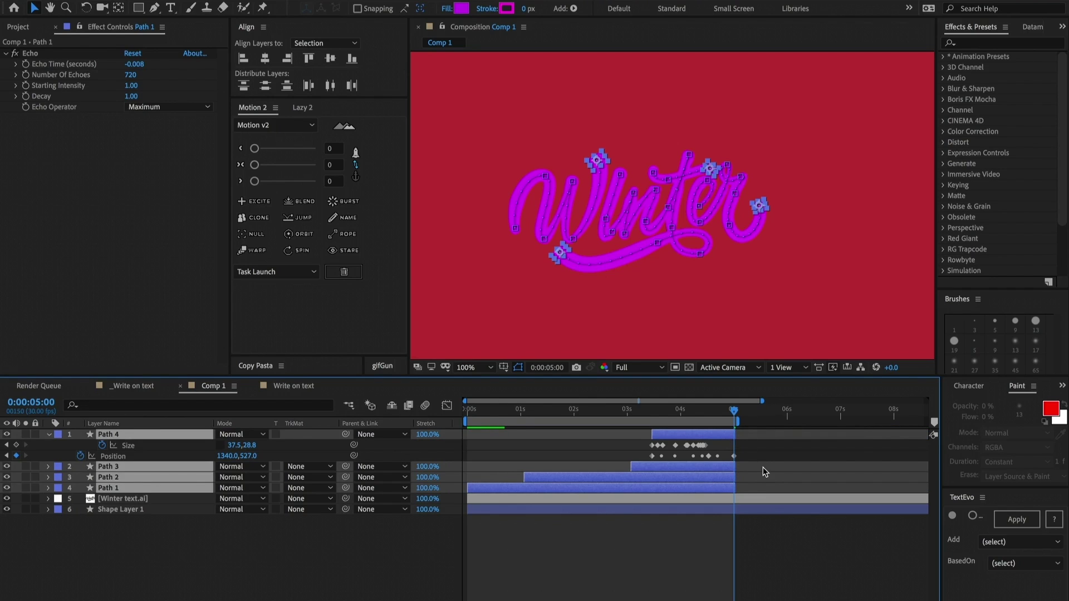
Pre-compose the four trimmed path layers into a new composition named Matte
{"action": "key", "text": "super+shift+c"}
{"action": "type", "text": "Ma"}
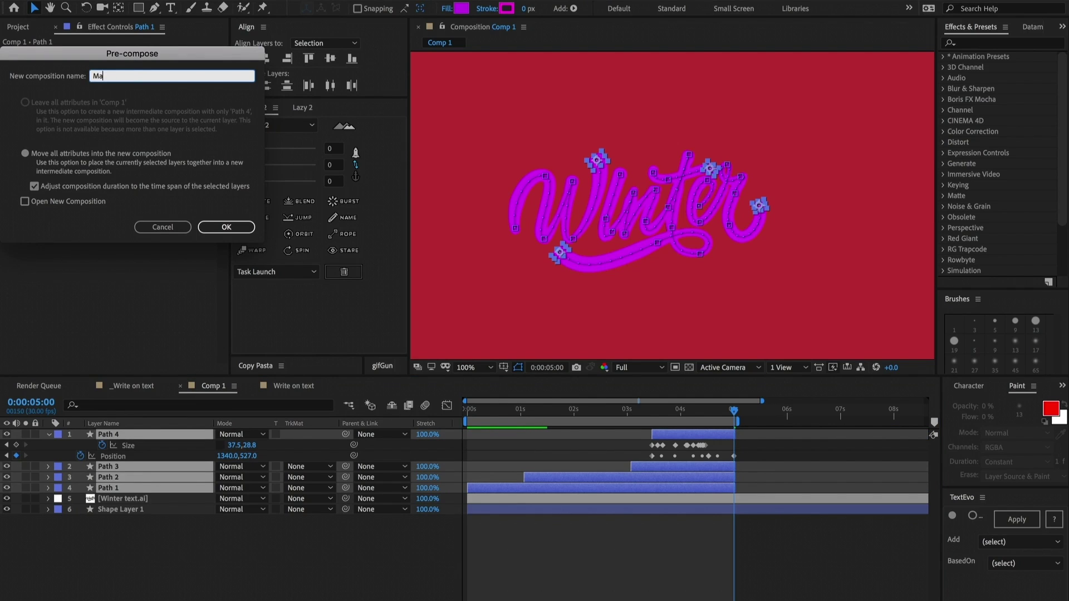
{"action": "type", "text": "tte"}
{"action": "key", "text": "Return"}
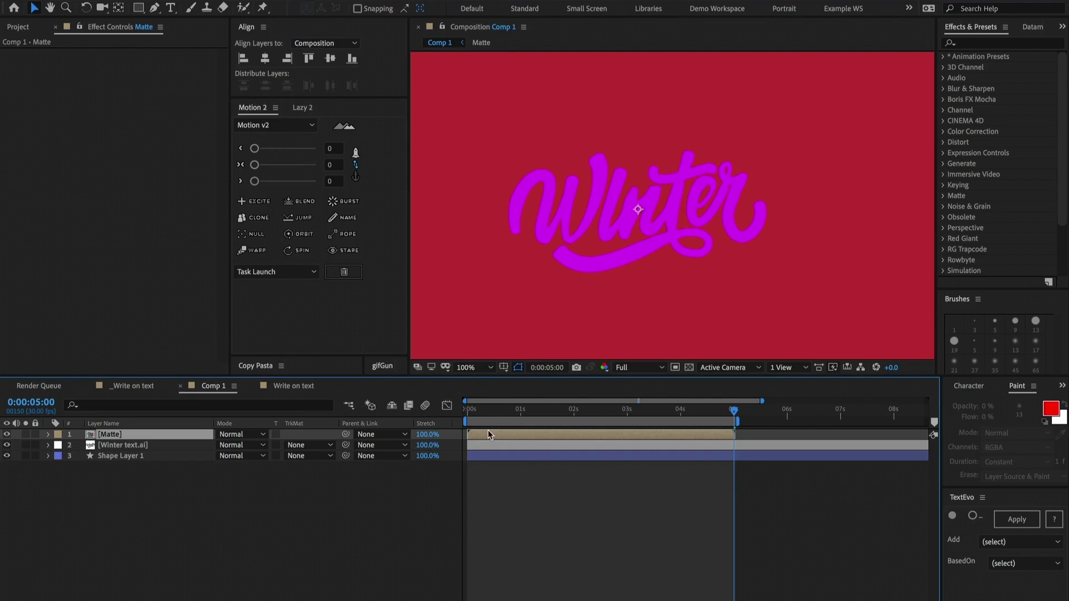
Set the Winter text.ai layer's track matte to Alpha Matte using the Matte layer
{"action": "left_click", "coordinate": [488, 445]}
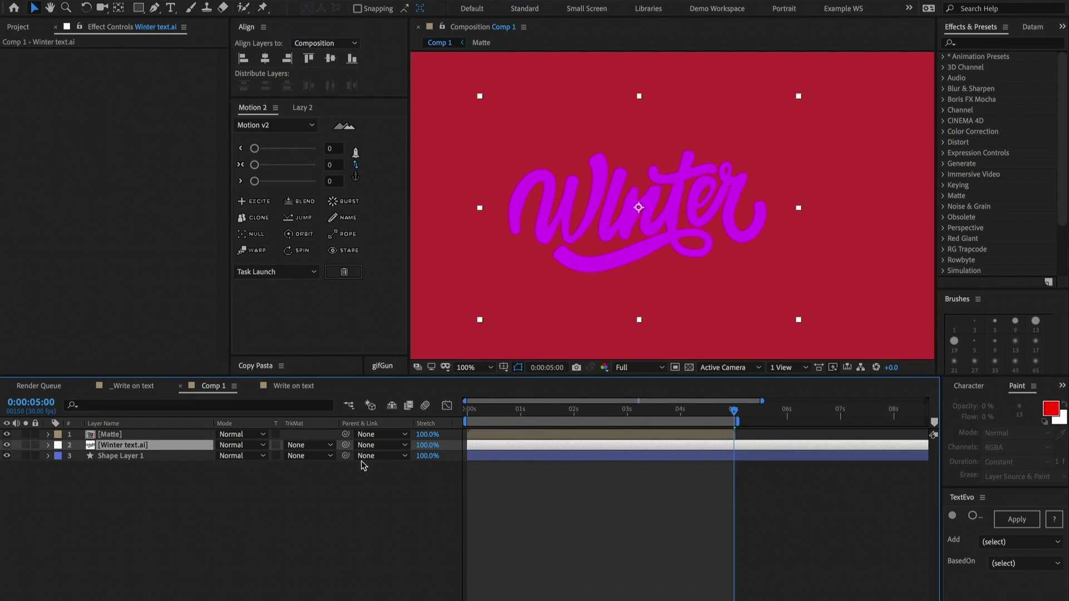
{"action": "left_click", "coordinate": [301, 445]}
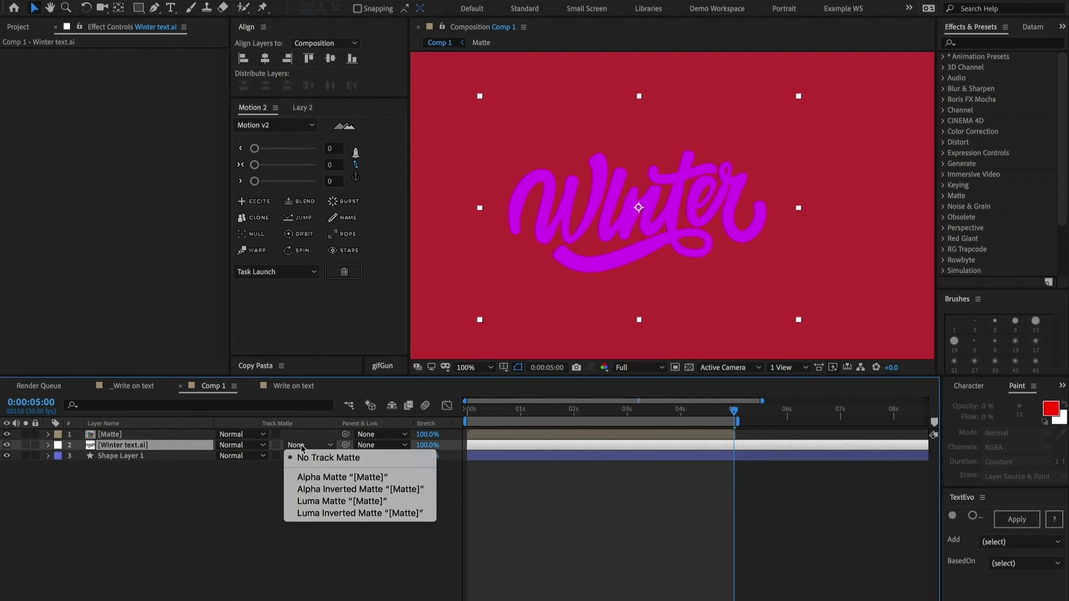
{"action": "left_click", "coordinate": [338, 478]}
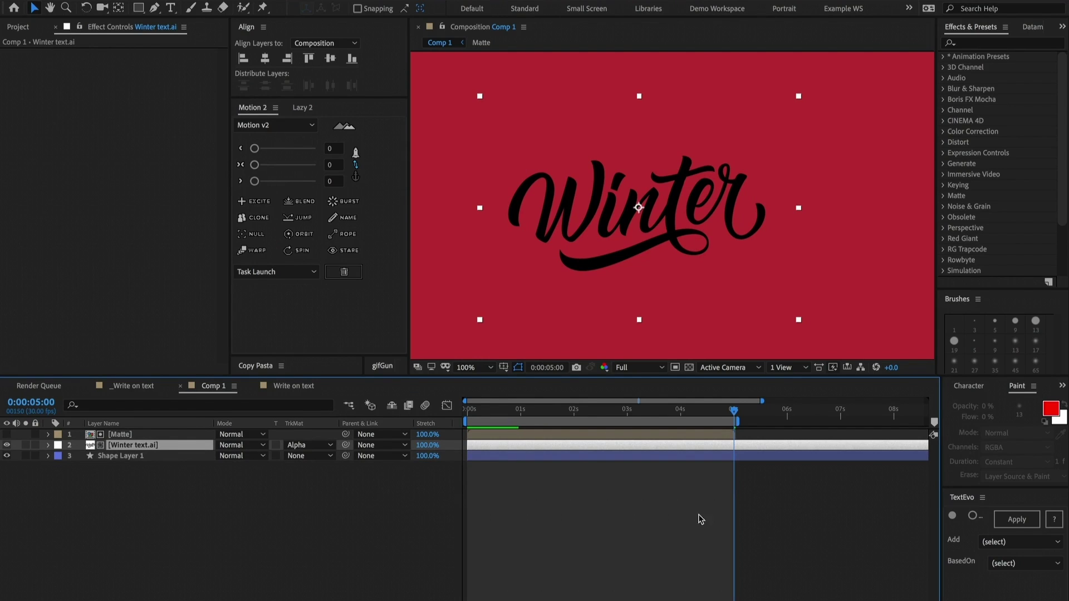
Preview the matted Winter write-on from the start and scrub to 0:00:02:29
{"action": "left_click", "coordinate": [469, 413]}
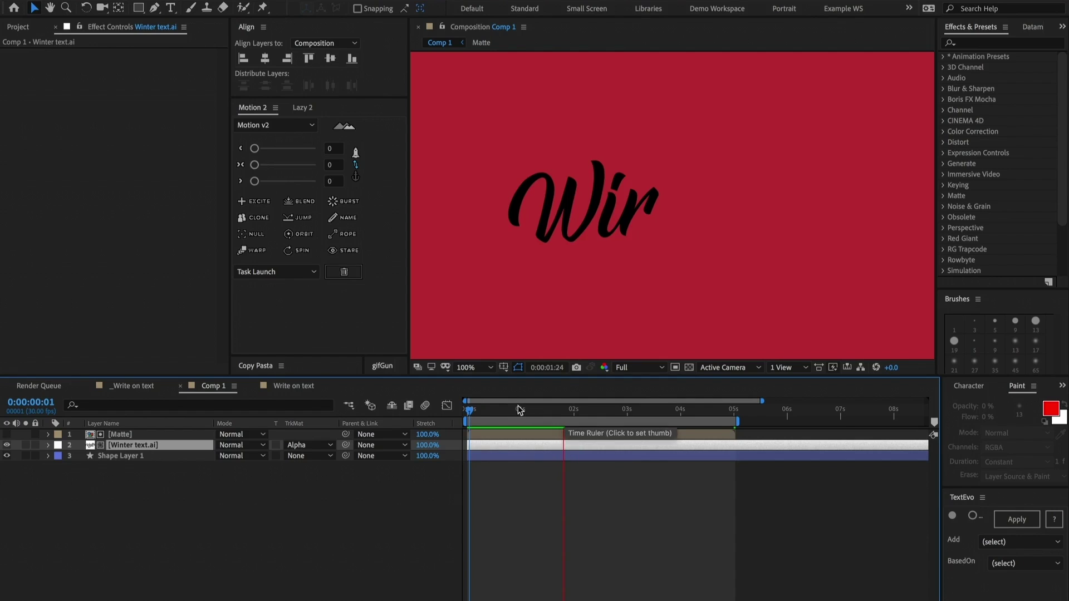
{"action": "key", "text": "space"}
{"action": "key", "text": "space"}
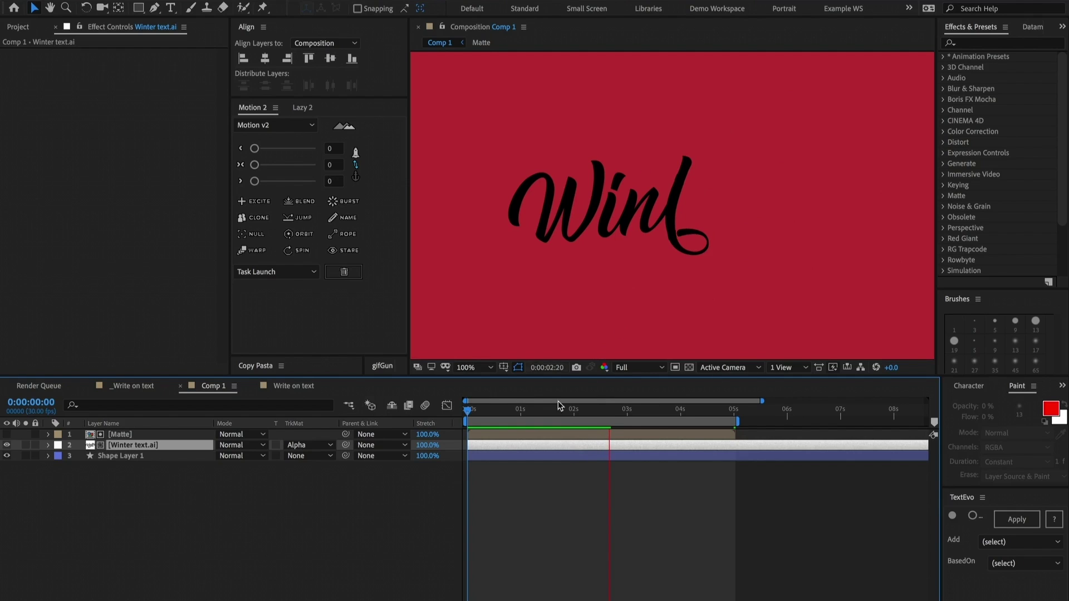
{"action": "mouse_move", "coordinate": [602, 413]}
{"action": "left_mouse_down"}
{"action": "mouse_move", "coordinate": [589, 413]}
{"action": "mouse_move", "coordinate": [626, 412]}
{"action": "left_mouse_up"}
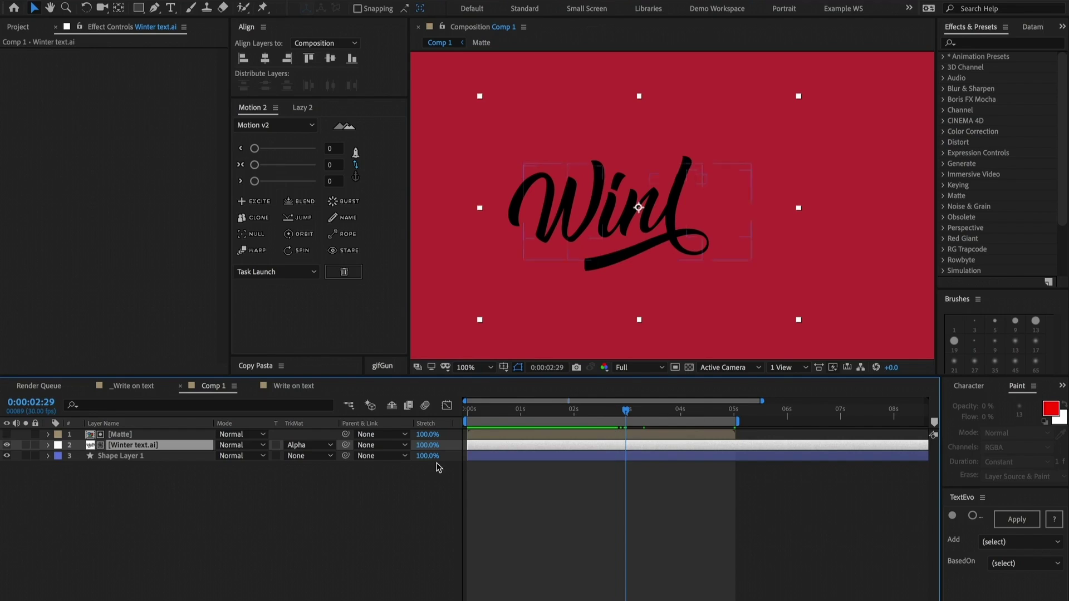
Trim the Winter text.ai layer to end at 0:00:05:00 and pre-compose it with the Matte layer under the default name
{"action": "left_click", "coordinate": [734, 411]}
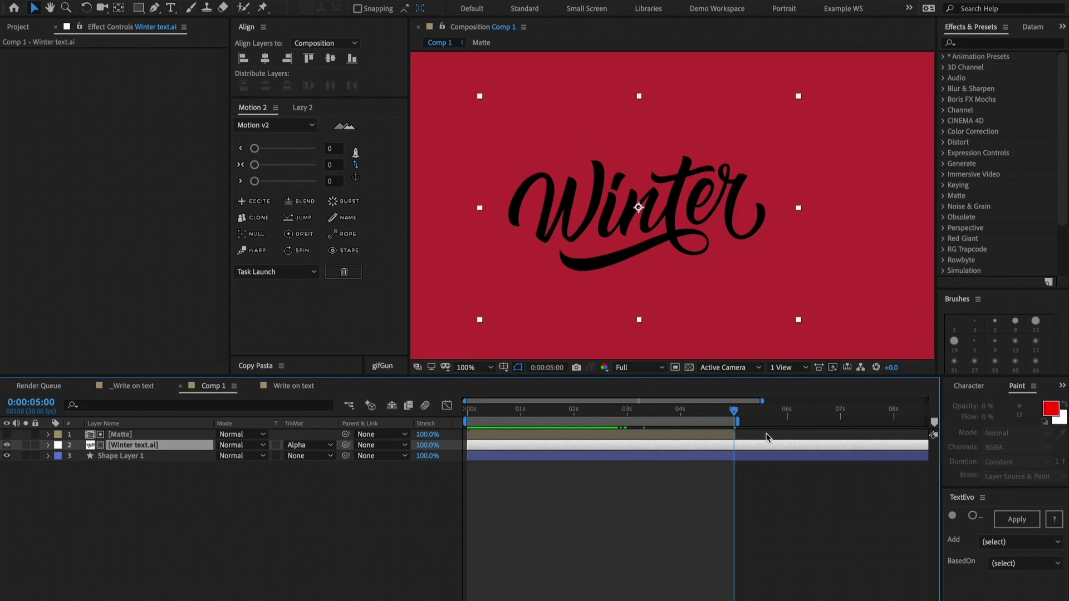
{"action": "key", "text": "alt+bracketright"}
{"action": "left_click", "coordinate": [690, 433], "text": "shift"}
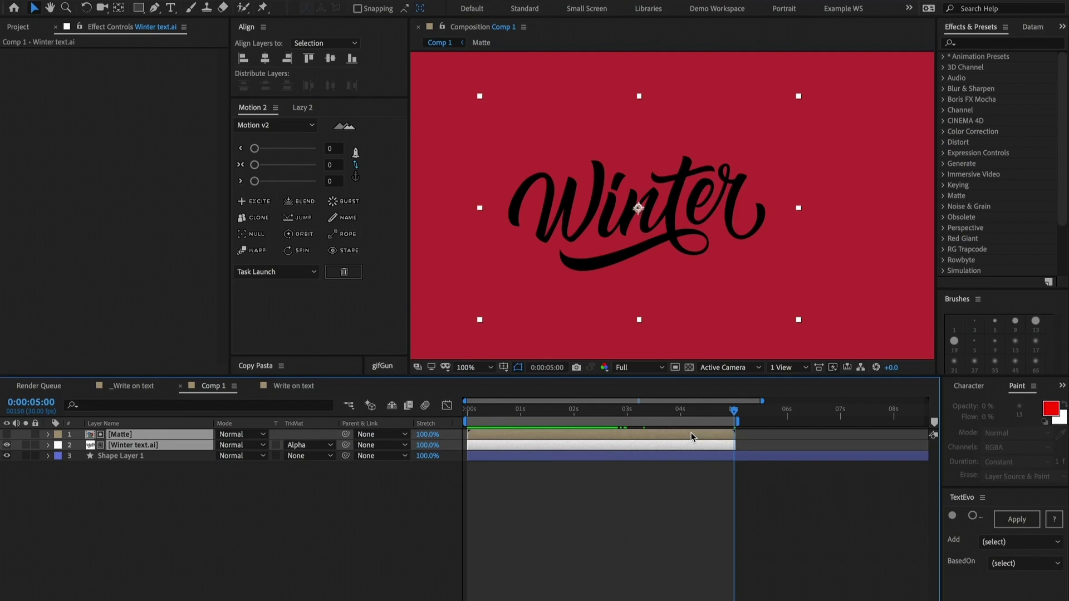
{"action": "key", "text": "ctrl+shift+c"}
{"action": "key", "text": "Return"}
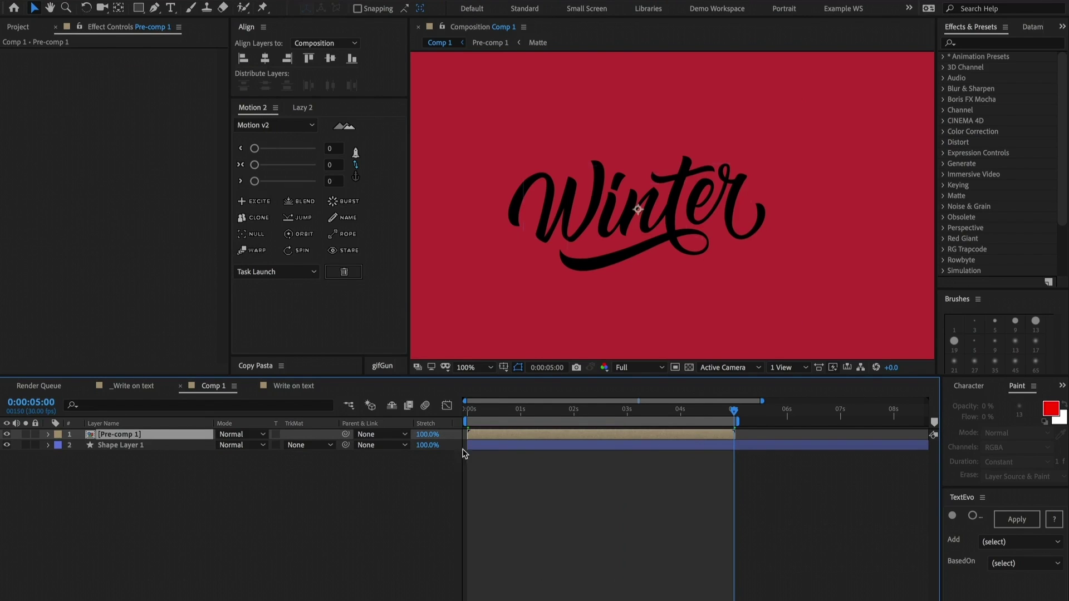
Duplicate the Pre-comp 1 layer and shift the upper copy to start at 0:00:00:02
{"action": "left_click", "coordinate": [479, 414]}
{"action": "key", "text": "Page_Down"}
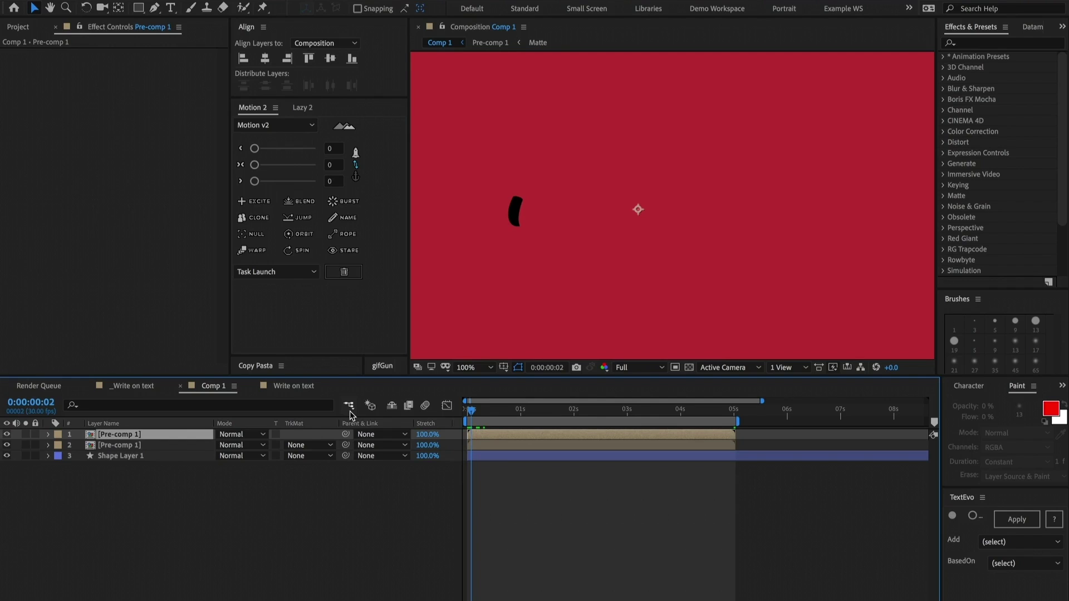
{"action": "key", "text": "bracketleft"}
Apply the Fill effect to the lower Pre-comp 1 layer
{"action": "left_click", "coordinate": [476, 444]}
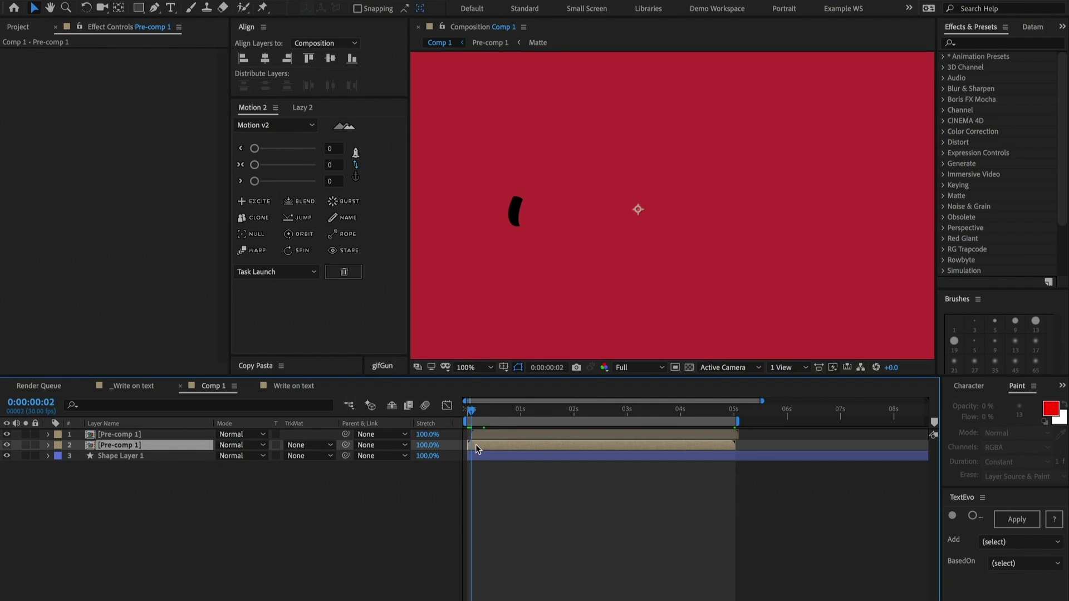
{"action": "left_click", "coordinate": [964, 41]}
{"action": "type", "text": "fill"}
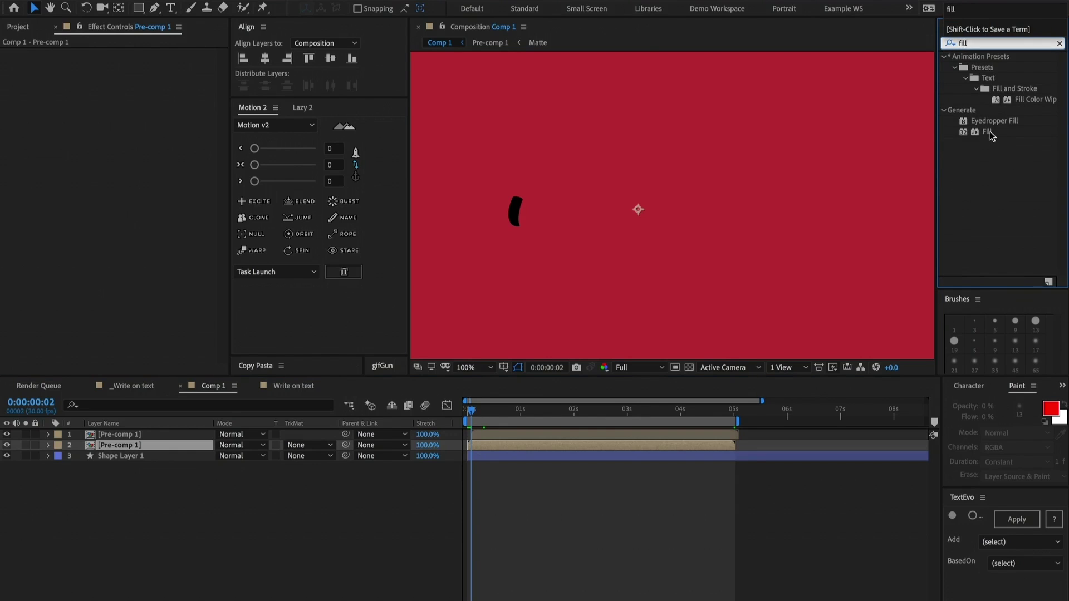
{"action": "left_click_drag", "start_coordinate": [987, 131], "coordinate": [168, 181]}
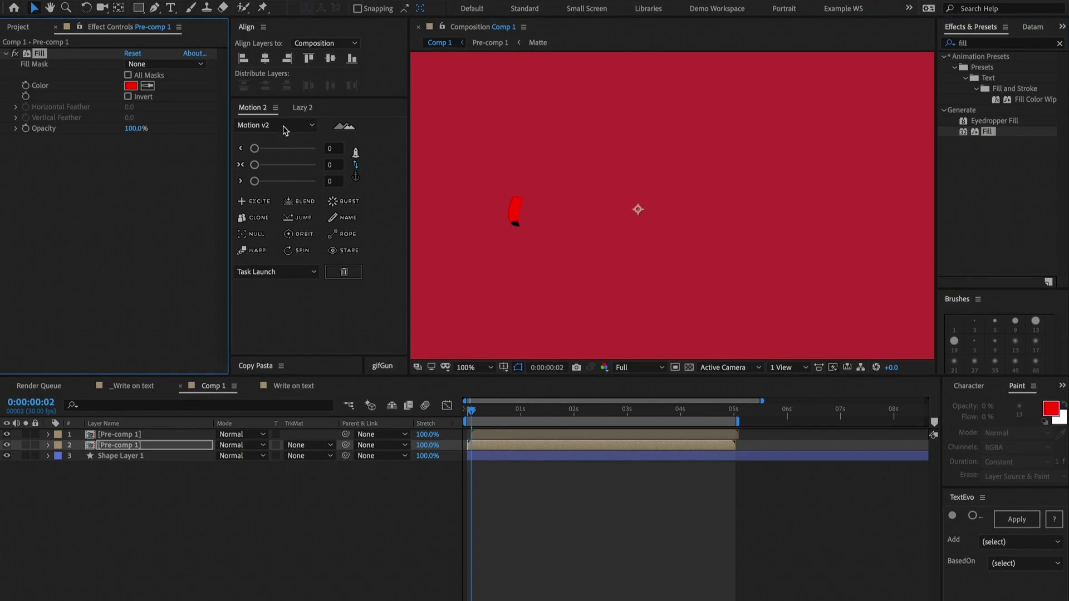
Set the Fill colour to blue 3878F4 and preview the blue leading edge of the stroke
{"action": "left_click", "coordinate": [130, 86]}
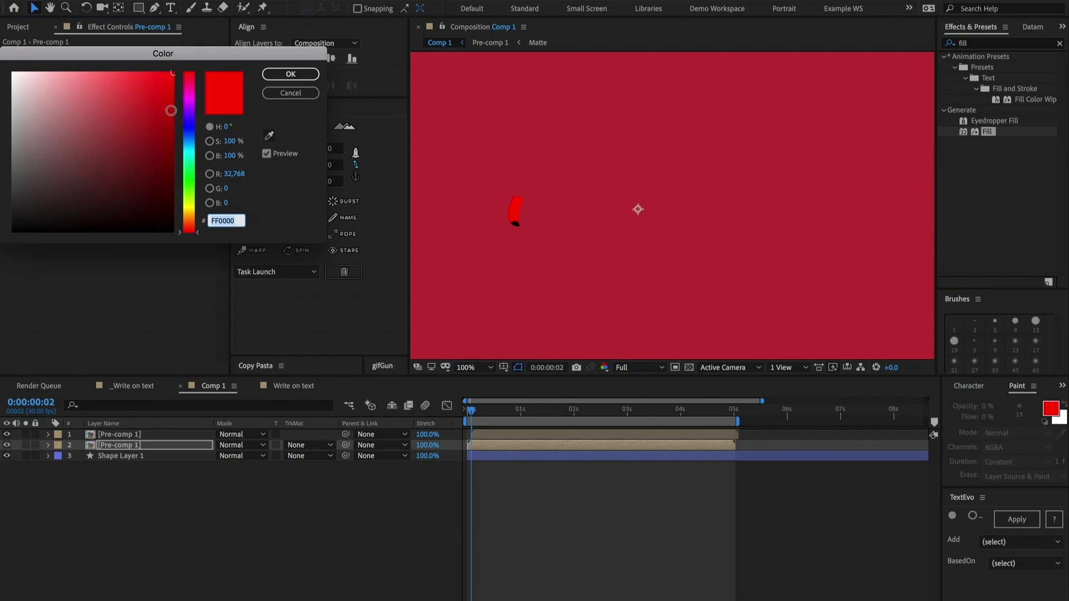
{"action": "left_click", "coordinate": [190, 134]}
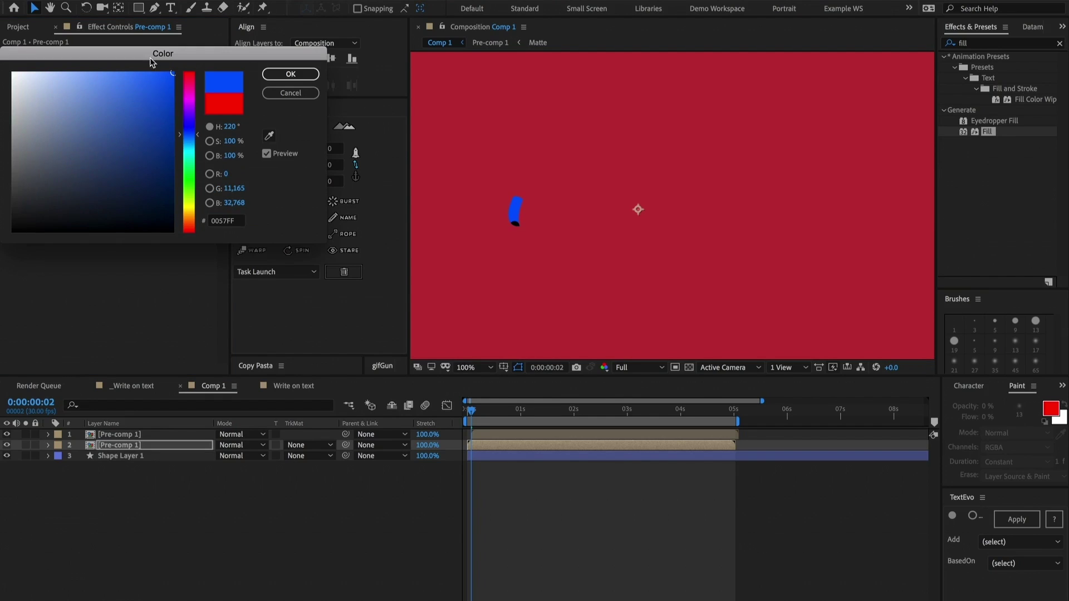
{"action": "left_click", "coordinate": [137, 76]}
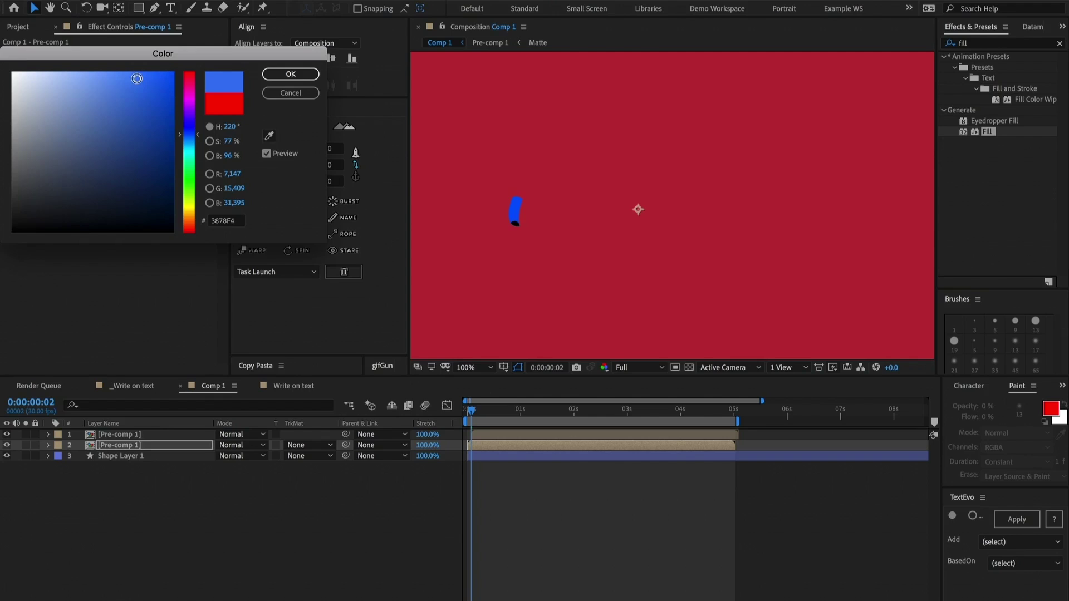
{"action": "left_click", "coordinate": [290, 74]}
{"action": "left_click", "coordinate": [609, 543]}
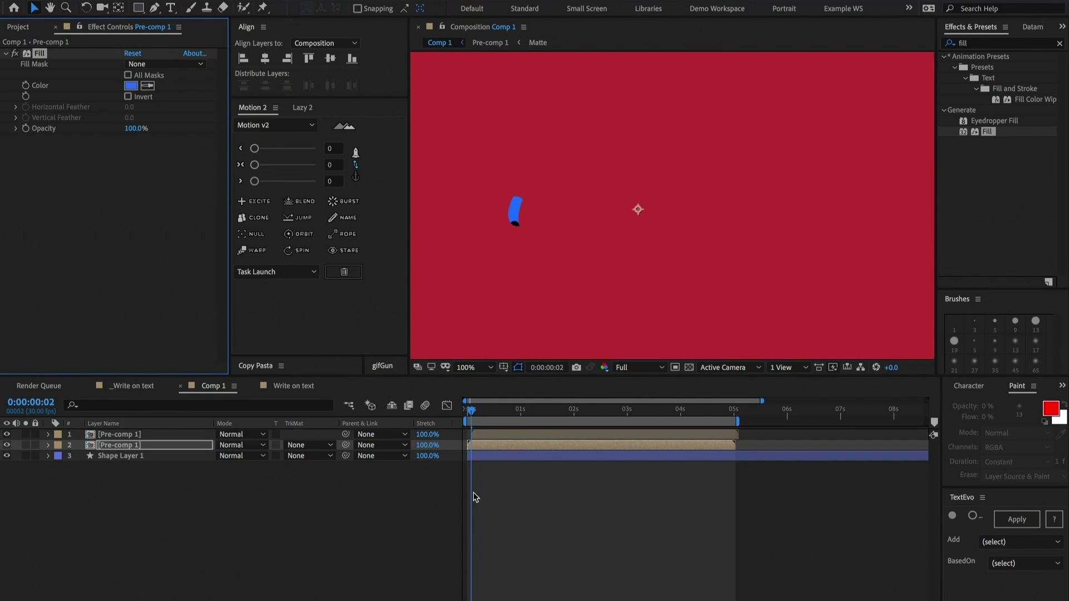
{"action": "key", "text": "space"}
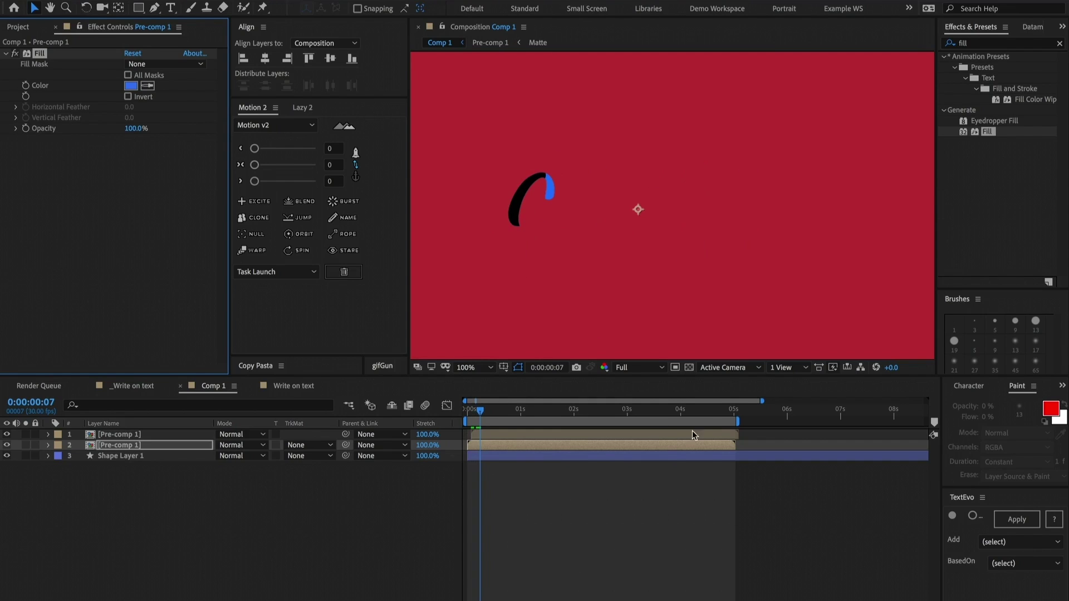
Apply Simple Choker to the lower Pre-comp 1 layer and set Choke Matte to 0.80 to remove the blue fringe
{"action": "left_click", "coordinate": [477, 444]}
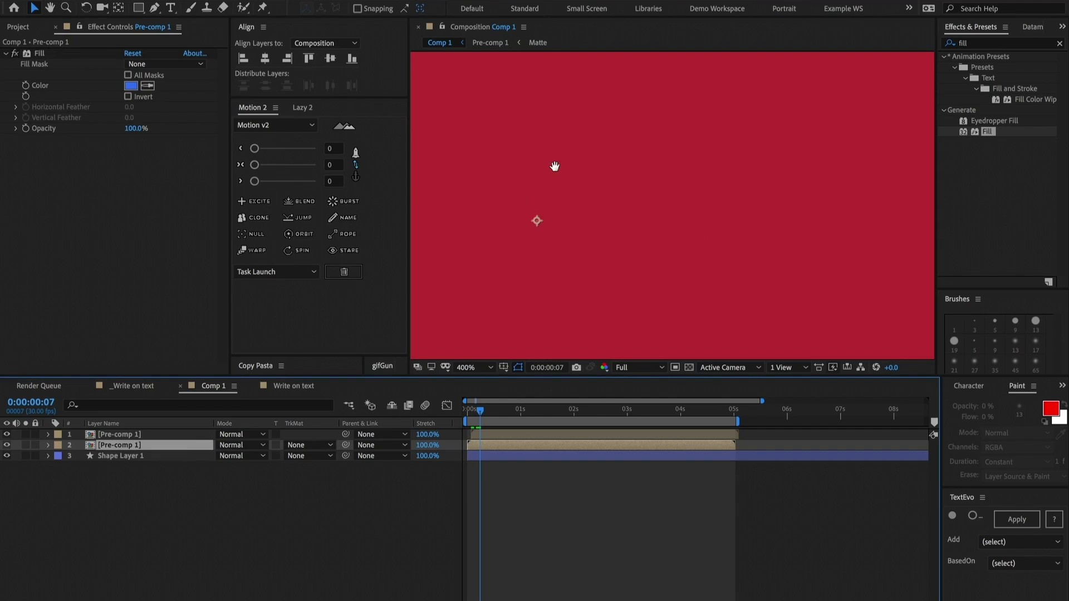
{"action": "scroll", "coordinate": [555, 167], "scroll_direction": "up", "scroll_amount": 4}
{"action": "scroll", "coordinate": [639, 128], "scroll_direction": "up", "scroll_amount": 2}
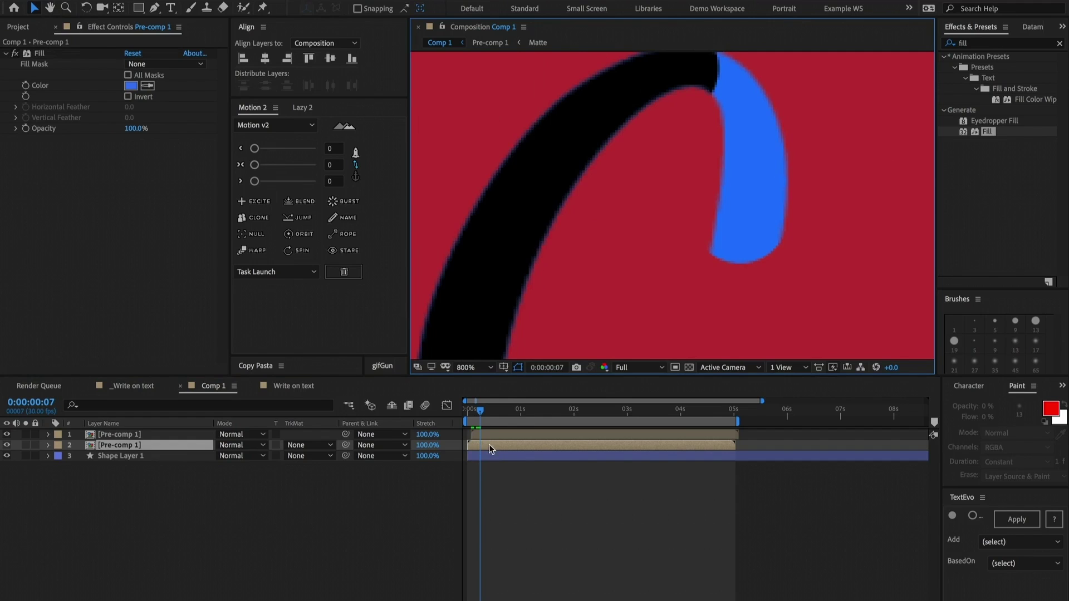
{"action": "left_click", "coordinate": [1031, 41]}
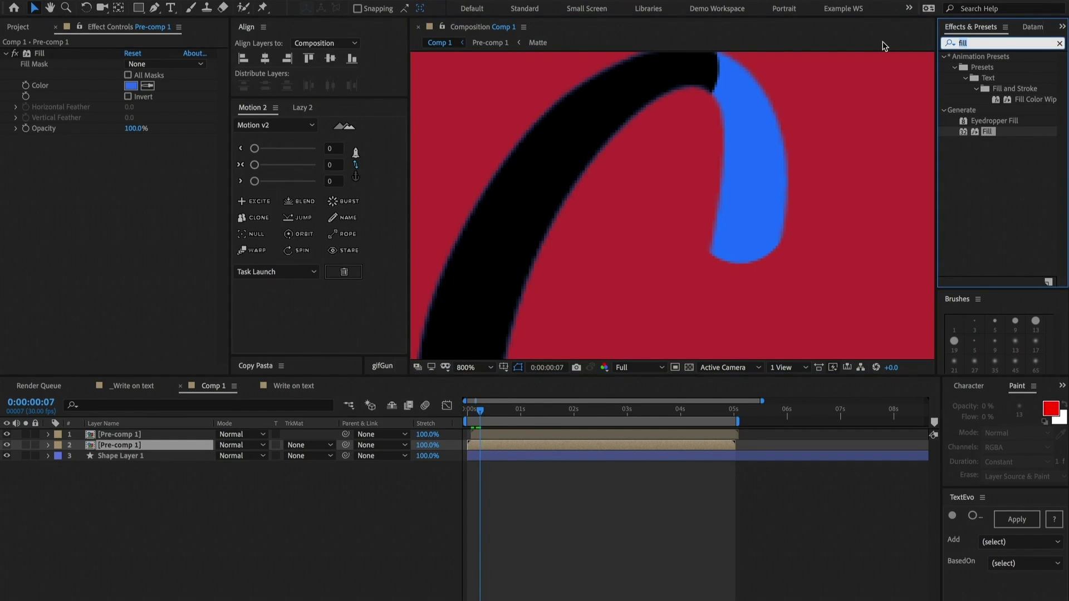
{"action": "type", "text": "simple"}
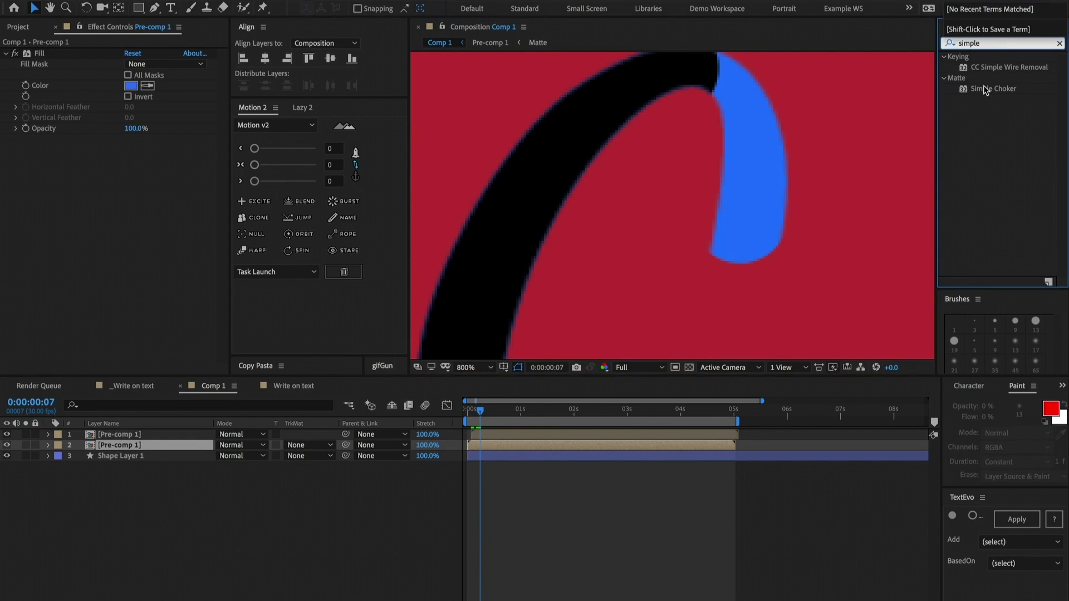
{"action": "left_click_drag", "start_coordinate": [985, 90], "coordinate": [116, 152]}
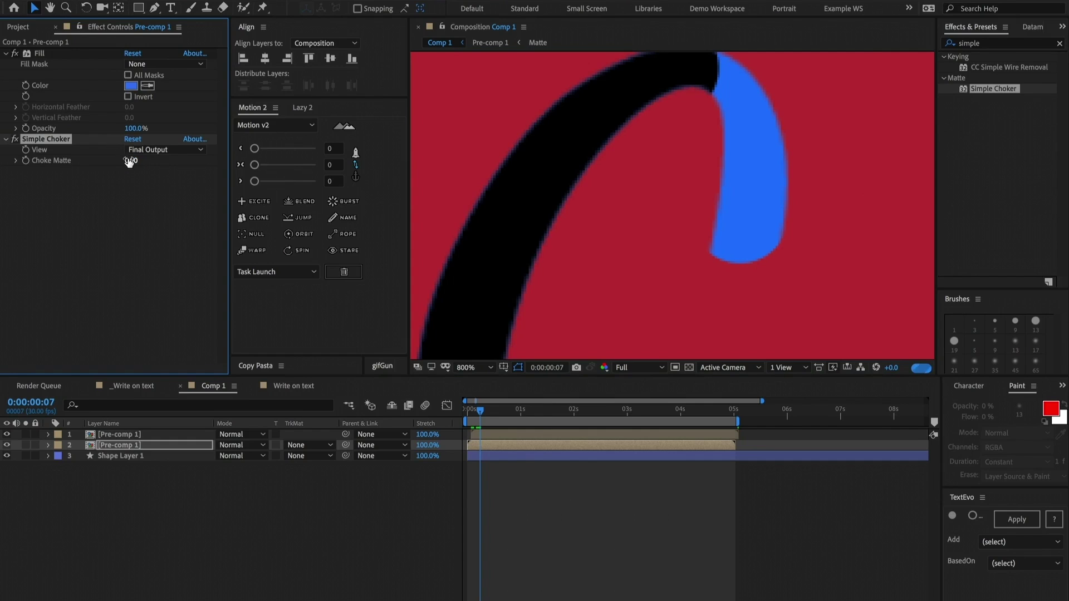
{"action": "left_click_drag", "start_coordinate": [131, 162], "coordinate": [126, 164]}
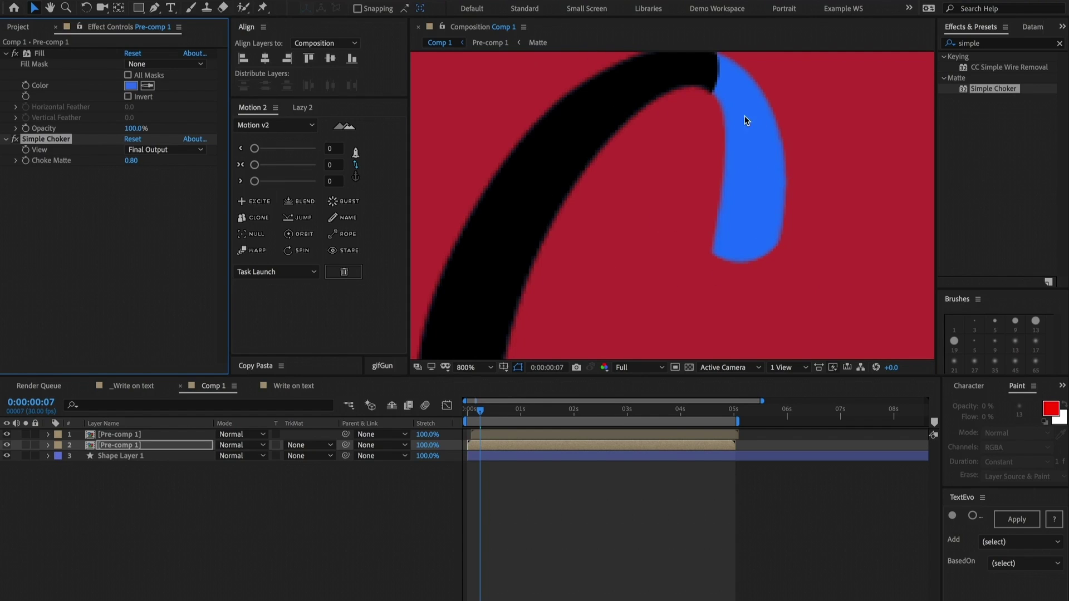
Inspect the choked blue leading edge against the black stroke at the next frame in Comp 1
{"action": "scroll", "coordinate": [744, 116], "scroll_direction": "right", "scroll_amount": 2}
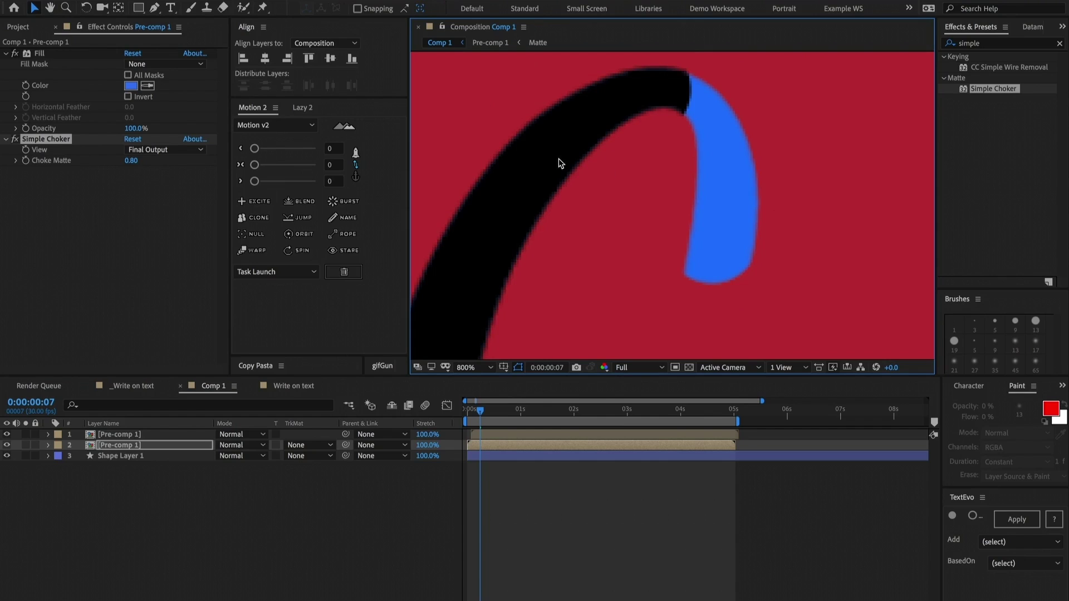
{"action": "scroll", "coordinate": [587, 258], "scroll_direction": "down", "scroll_amount": 2}
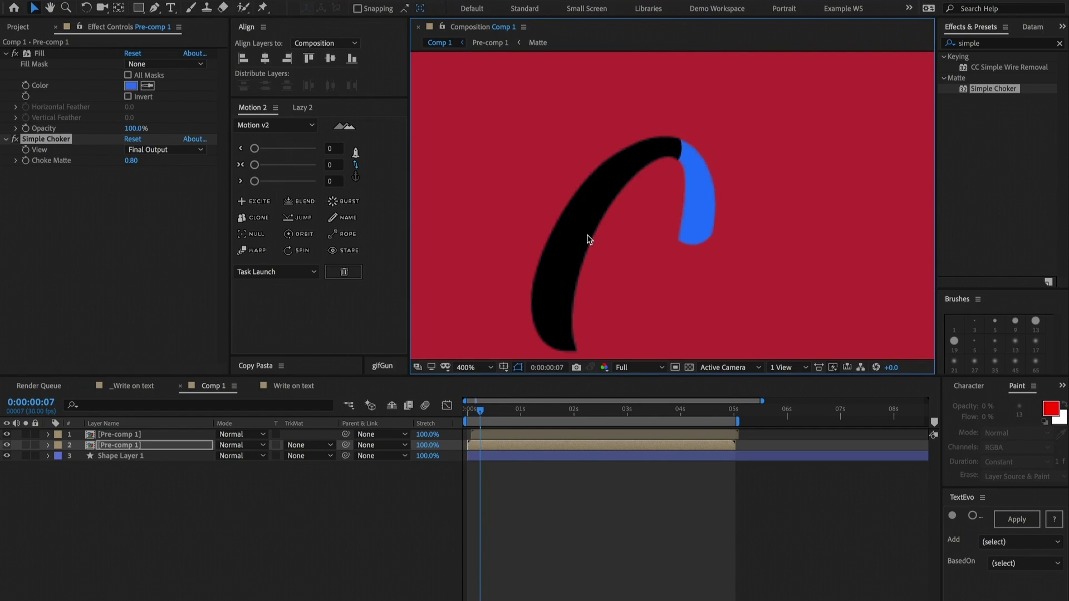
{"action": "key", "text": "Page_Down"}
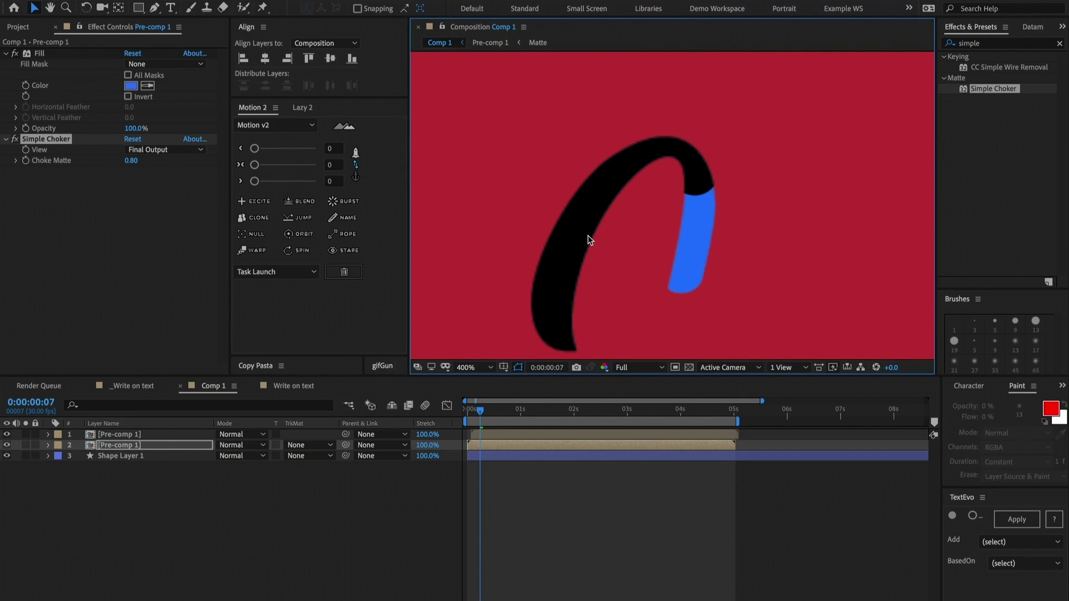
{"action": "left_click", "coordinate": [502, 478]}
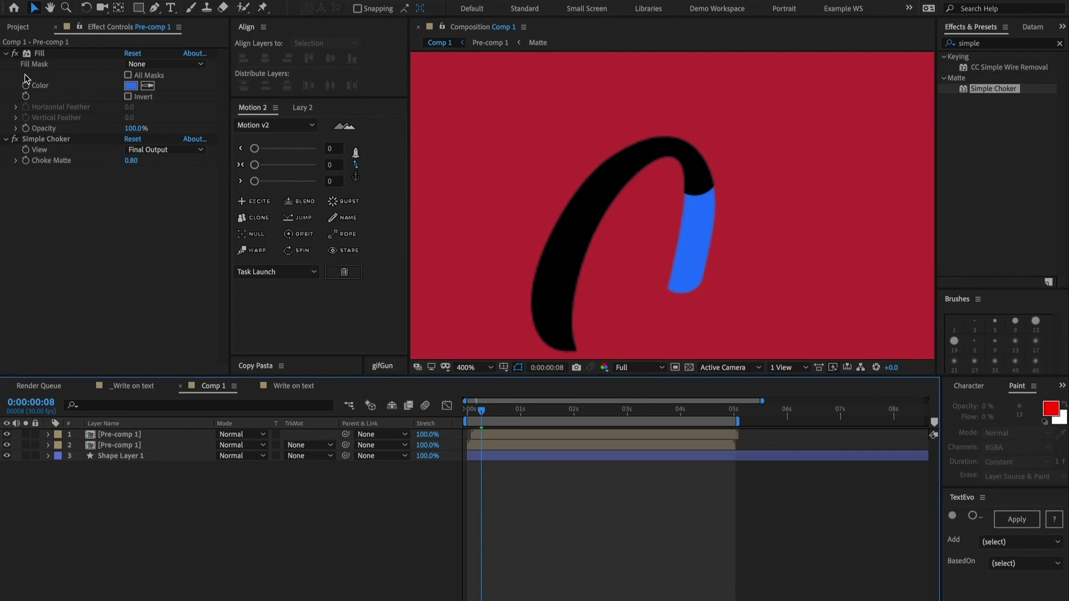
{"action": "left_click", "coordinate": [645, 160]}
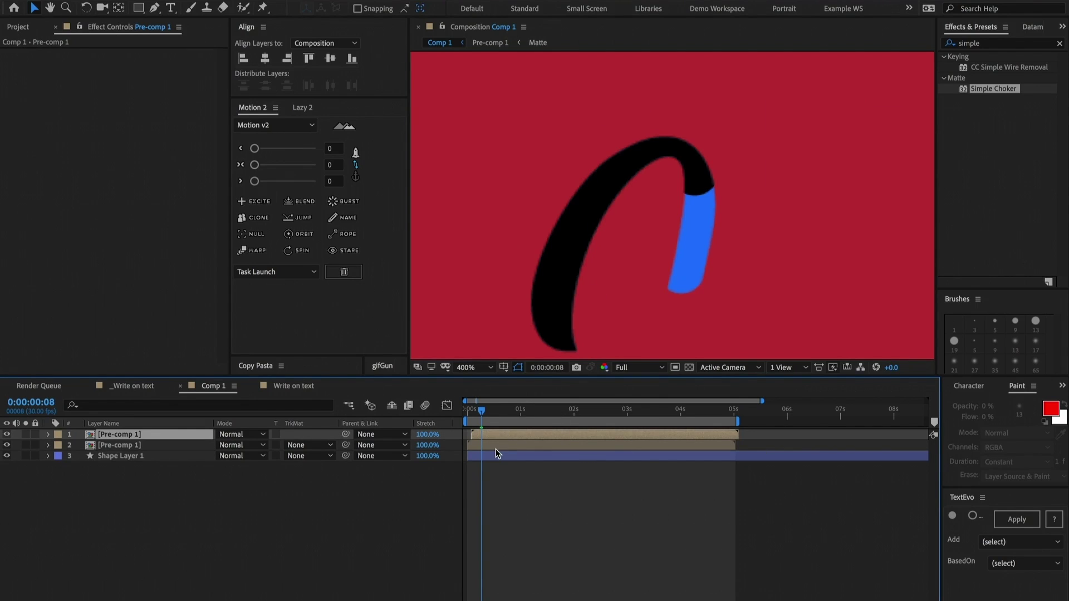
Duplicate the Matte composition in the project and add the copy to Comp 1 above the Pre-comp 1 layers
{"action": "left_click", "coordinate": [19, 28]}
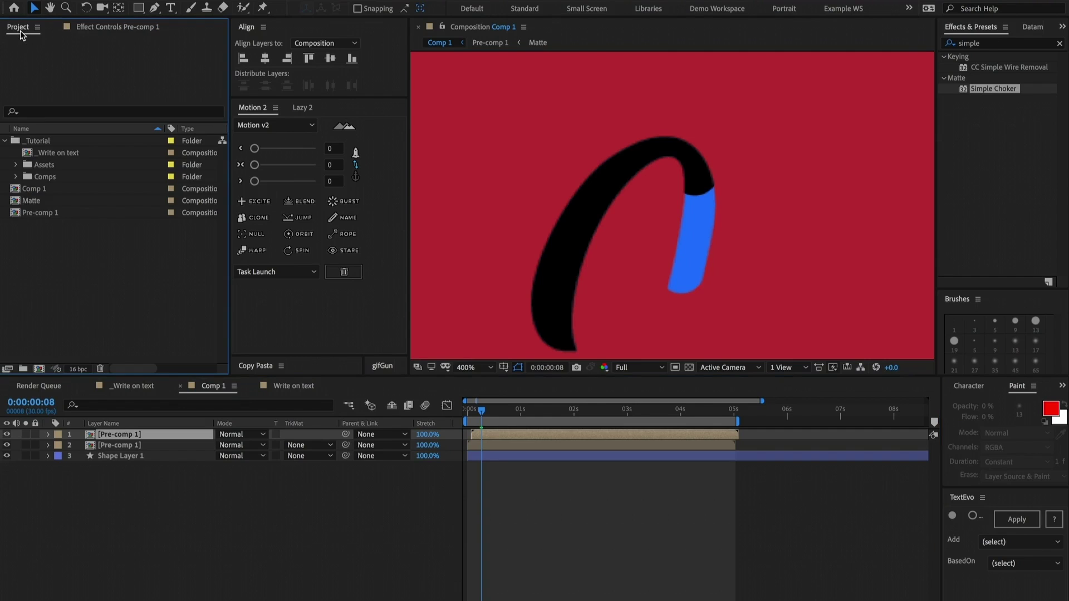
{"action": "left_click", "coordinate": [34, 201]}
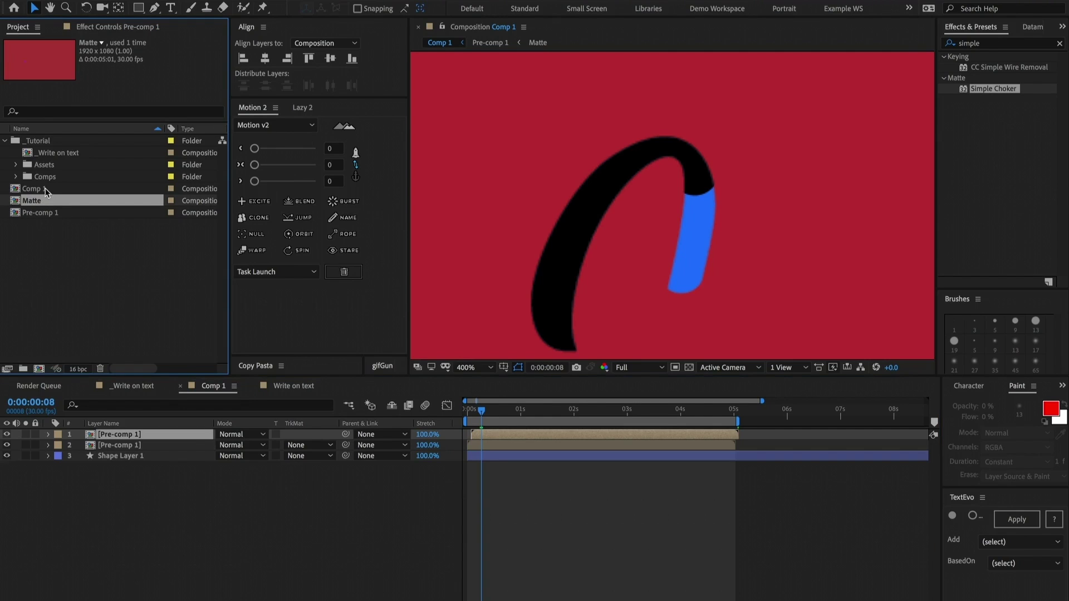
{"action": "key", "text": "ctrl+d"}
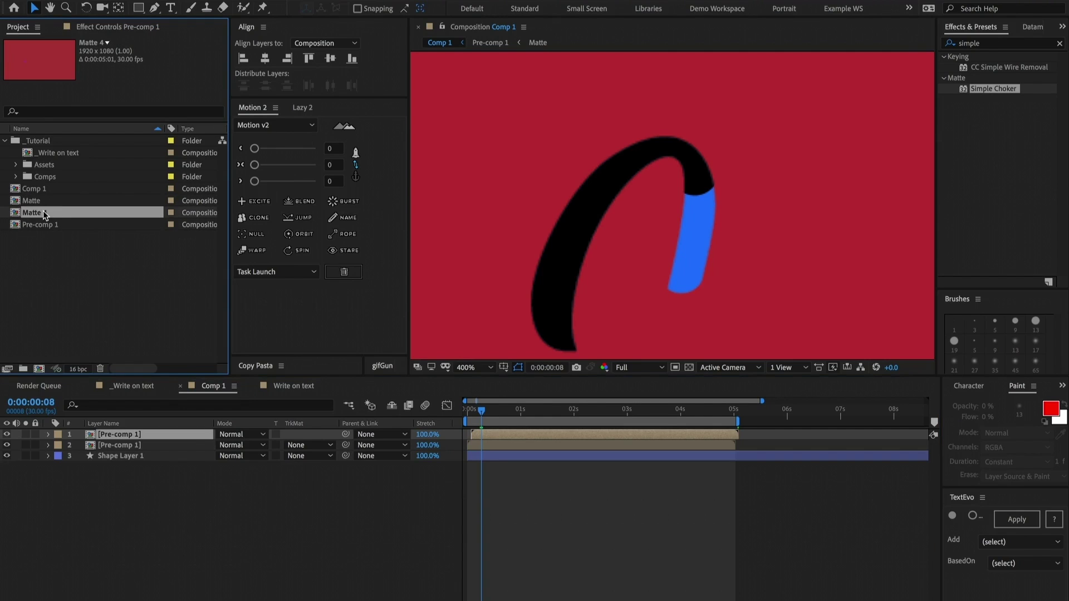
{"action": "left_click_drag", "start_coordinate": [43, 211], "coordinate": [110, 435]}
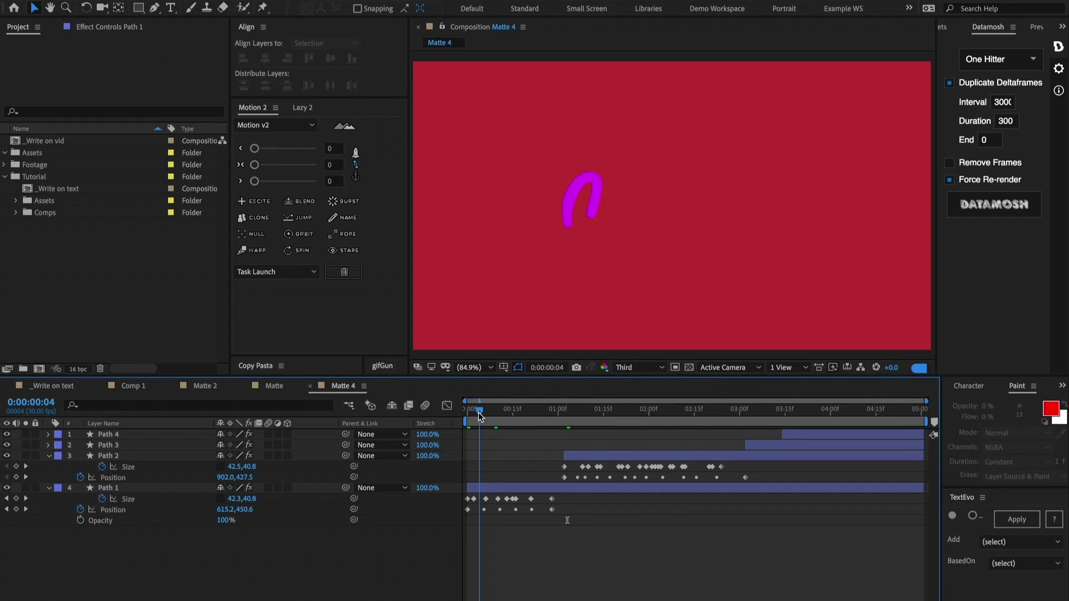
Remove the effects from all four Path layers in Matte 4 so only the moving dot remains
{"action": "left_click_drag", "start_coordinate": [478, 415], "coordinate": [504, 415]}
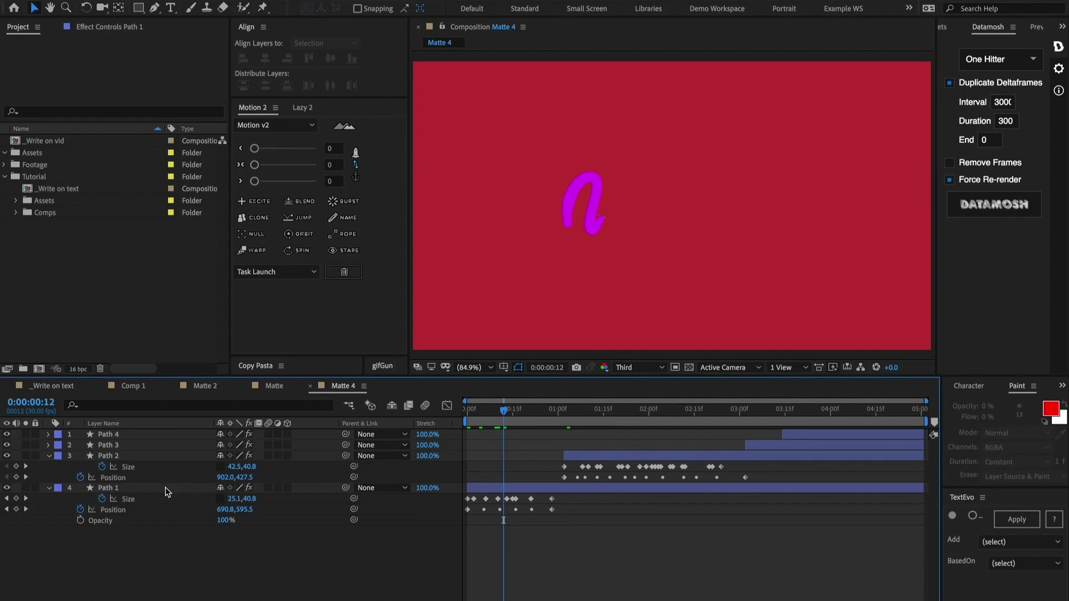
{"action": "key", "text": "ctrl+a"}
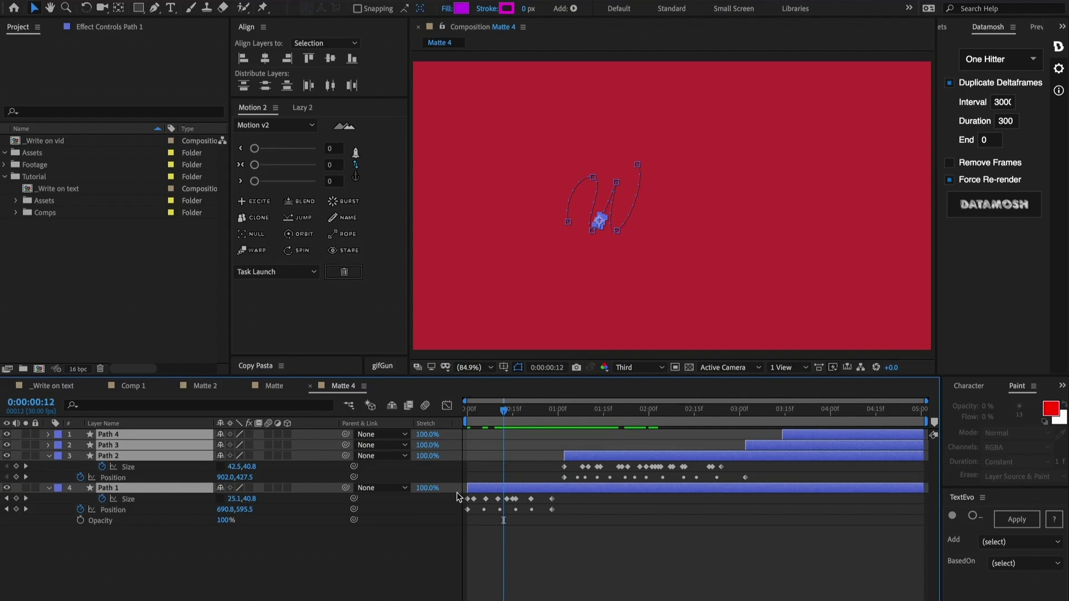
{"action": "left_click", "coordinate": [568, 549]}
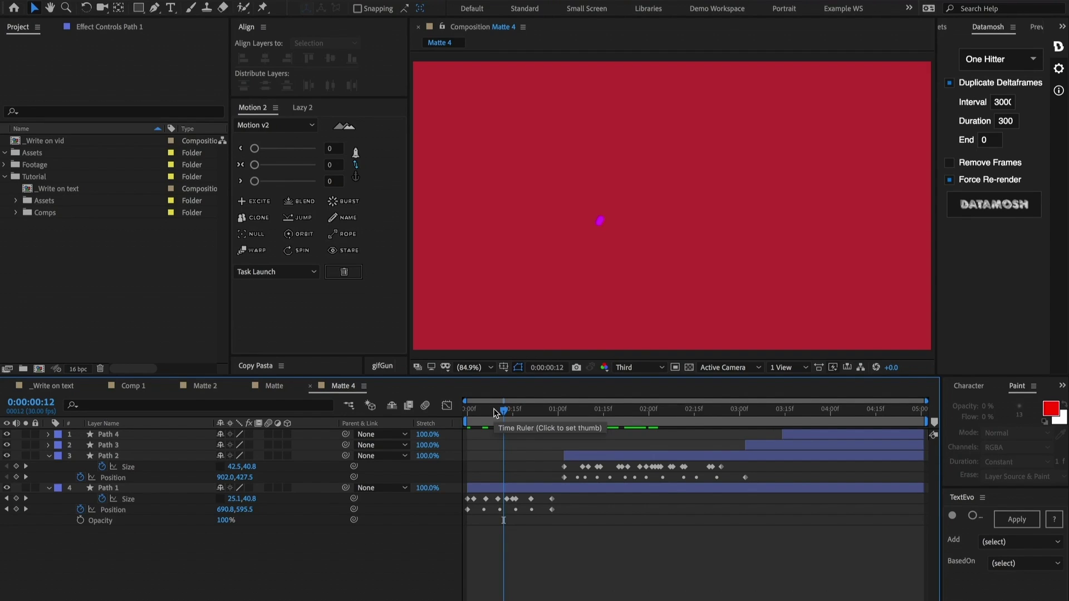
Keyframe Path 1's opacity from 100% about ten frames before its last position keyframe to 0% at 0:00:00:28
{"action": "left_click_drag", "start_coordinate": [494, 412], "coordinate": [550, 432]}
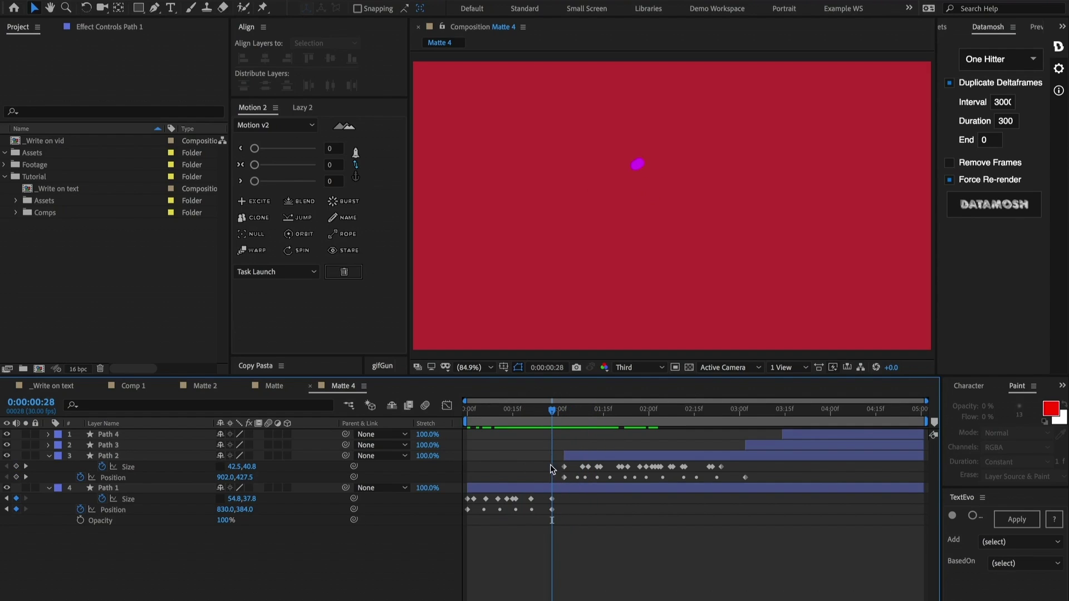
{"action": "left_click", "coordinate": [553, 492]}
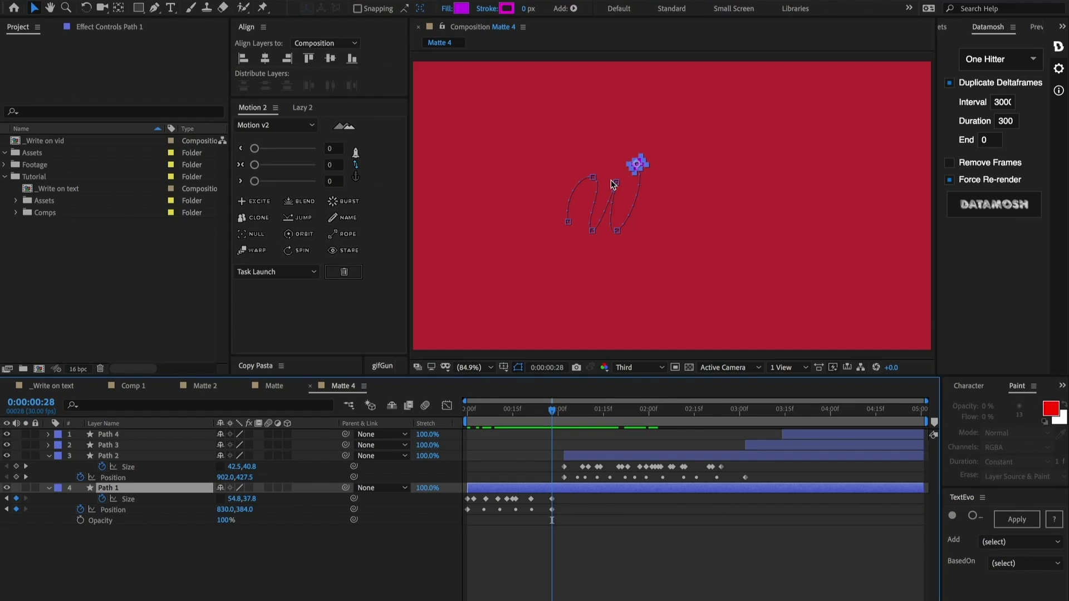
{"action": "key", "text": "alt+shift+t"}
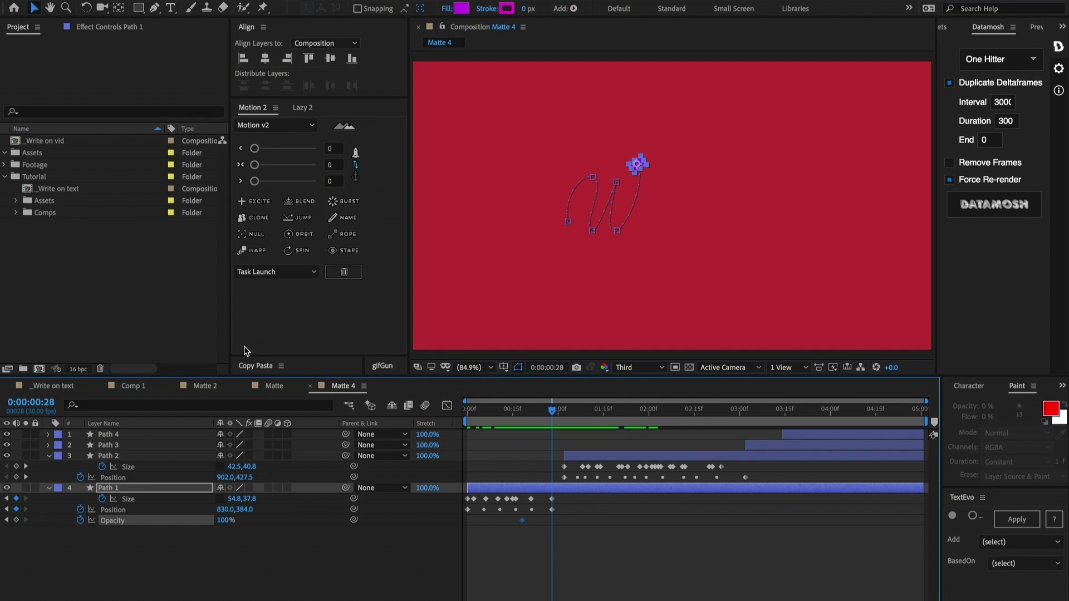
{"action": "left_click", "coordinate": [223, 519]}
{"action": "type", "text": "0"}
{"action": "key", "text": "Return"}
Copy Path 1's opacity fade keyframes and paste them onto Path 2 starting at 0:00:02:22
{"action": "left_click", "coordinate": [746, 411]}
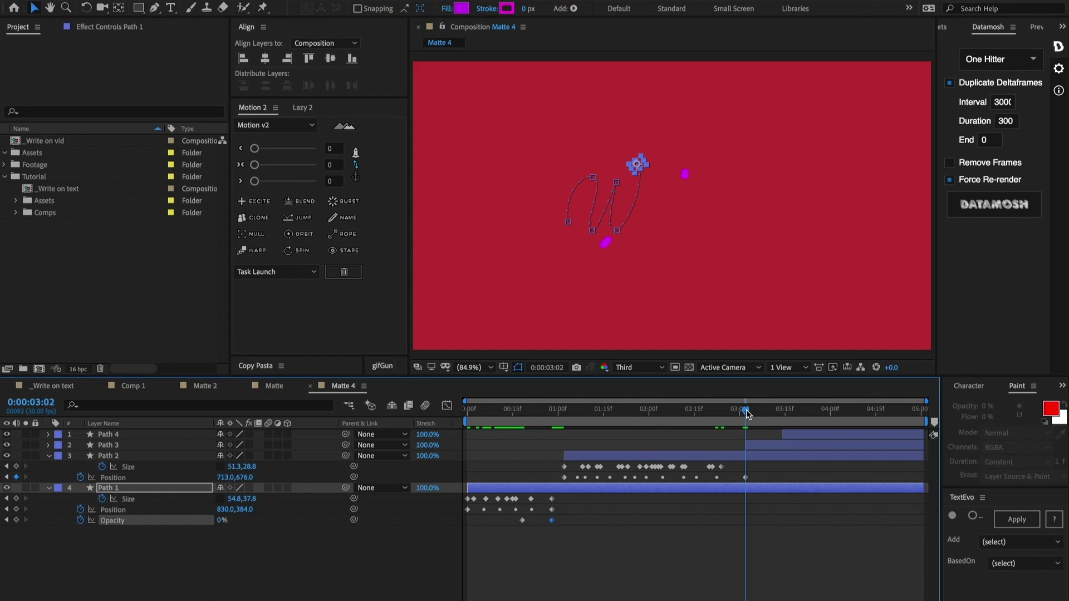
{"action": "left_click_drag", "start_coordinate": [588, 513], "coordinate": [502, 528]}
{"action": "left_click", "coordinate": [749, 477]}
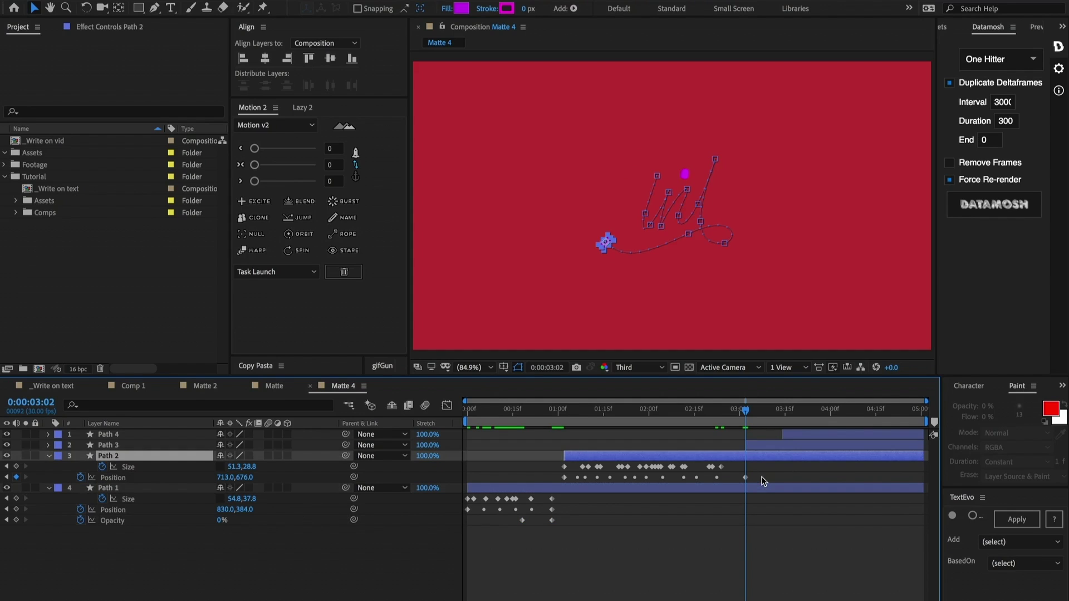
{"action": "key", "text": "j"}
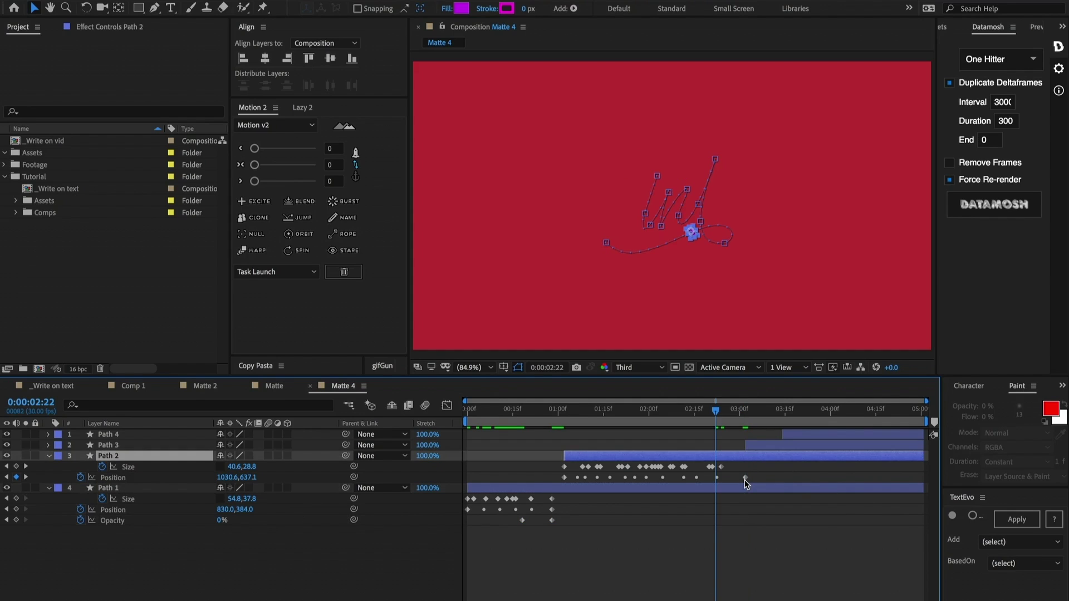
{"action": "key", "text": "Return"}
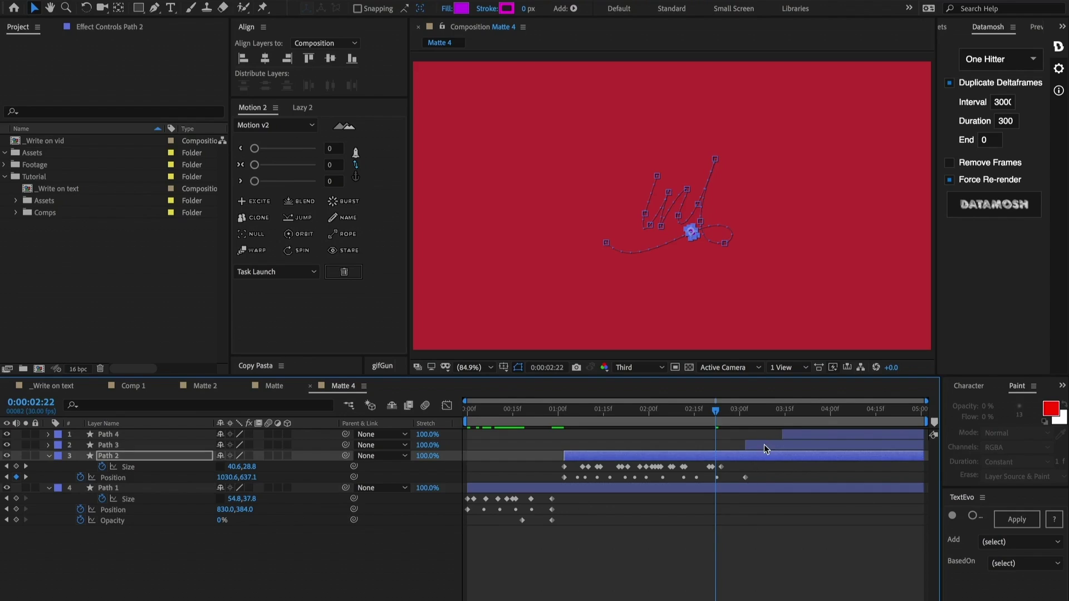
Paste the opacity fade onto Path 3 at 0:00:03:01, ten frames before its last position keyframe
{"action": "left_click", "coordinate": [764, 444]}
{"action": "key", "text": "p"}
{"action": "left_click_drag", "start_coordinate": [779, 412], "coordinate": [774, 412]}
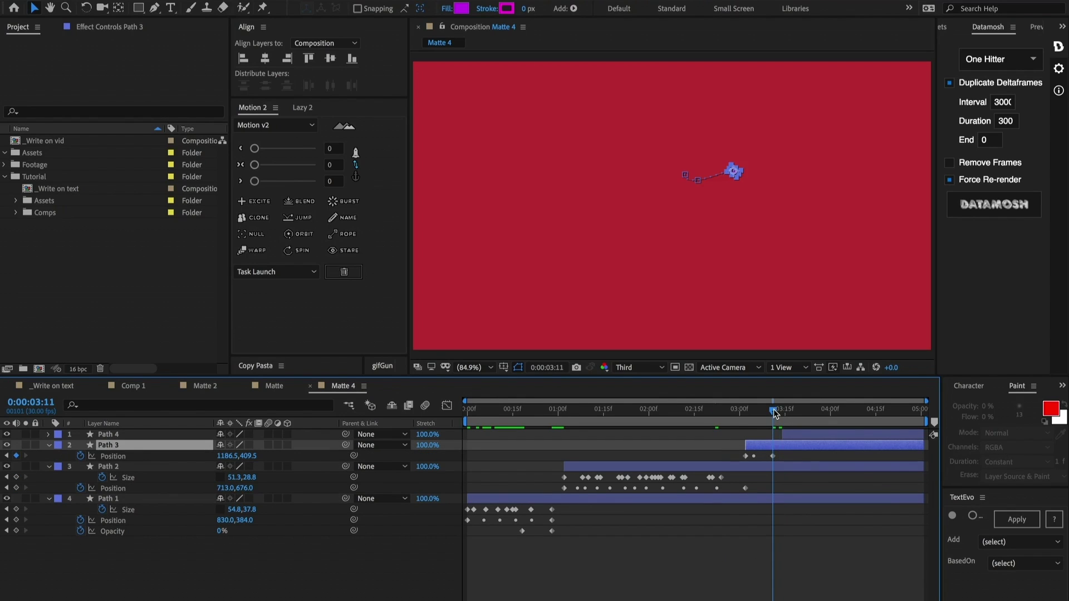
{"action": "key", "text": "shift+Page_Up"}
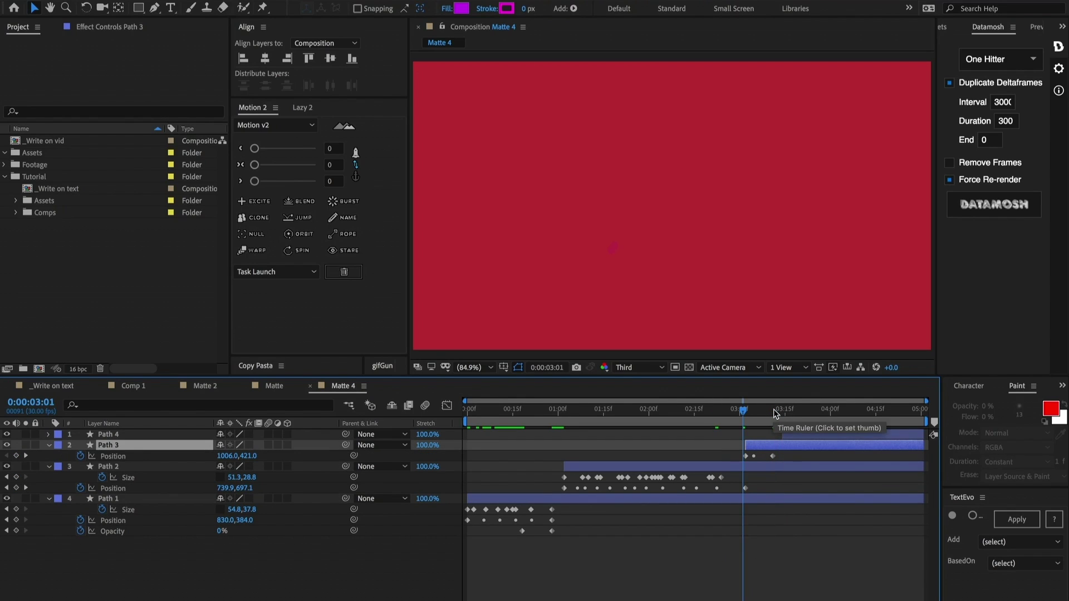
Paste the opacity fade onto Path 4 at 0:00:04:20, ten frames before its last position keyframe
{"action": "left_click", "coordinate": [790, 435]}
{"action": "key", "text": "u"}
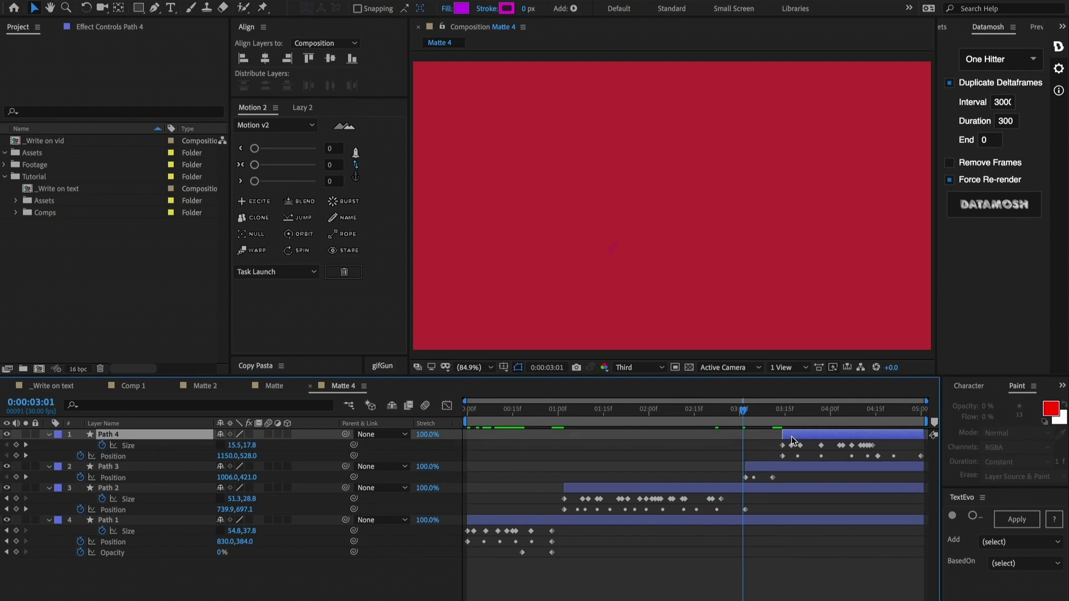
{"action": "left_click", "coordinate": [920, 417]}
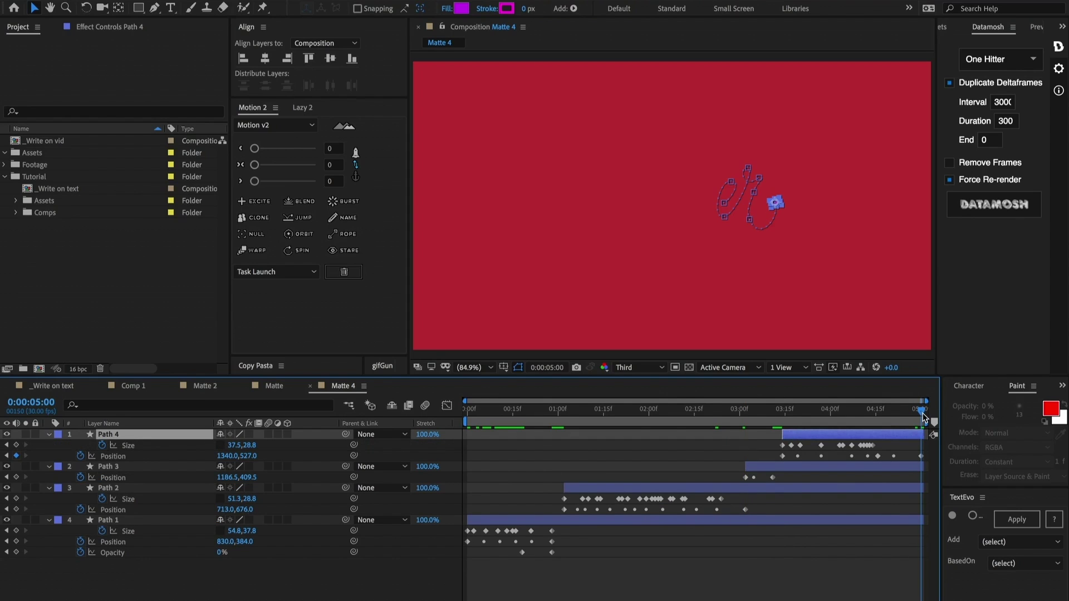
{"action": "key", "text": "shift+Page_Up"}
{"action": "left_click", "coordinate": [826, 497]}
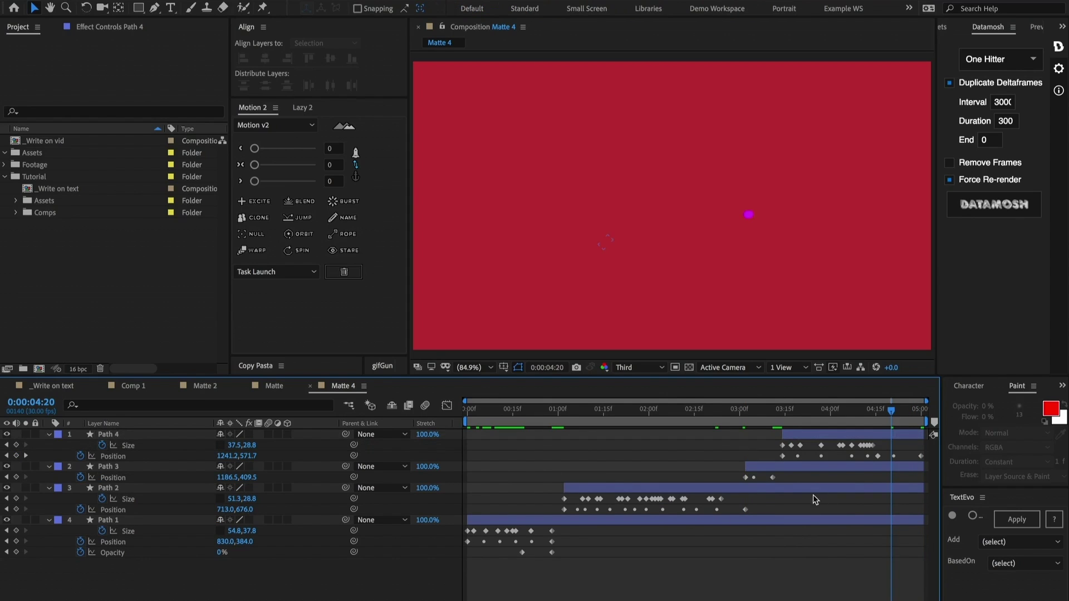
{"action": "left_click", "coordinate": [727, 488]}
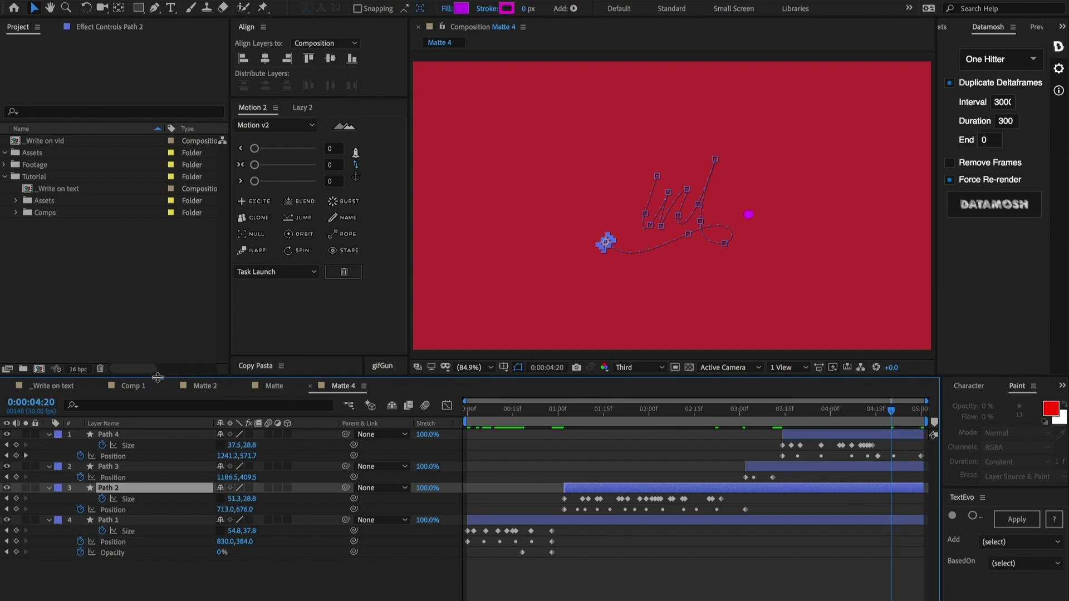
Return to Comp 1 and apply the Fill effect to the Matte 4 layer
{"action": "left_click", "coordinate": [140, 385]}
{"action": "left_click", "coordinate": [672, 206]}
{"action": "left_click", "coordinate": [942, 28]}
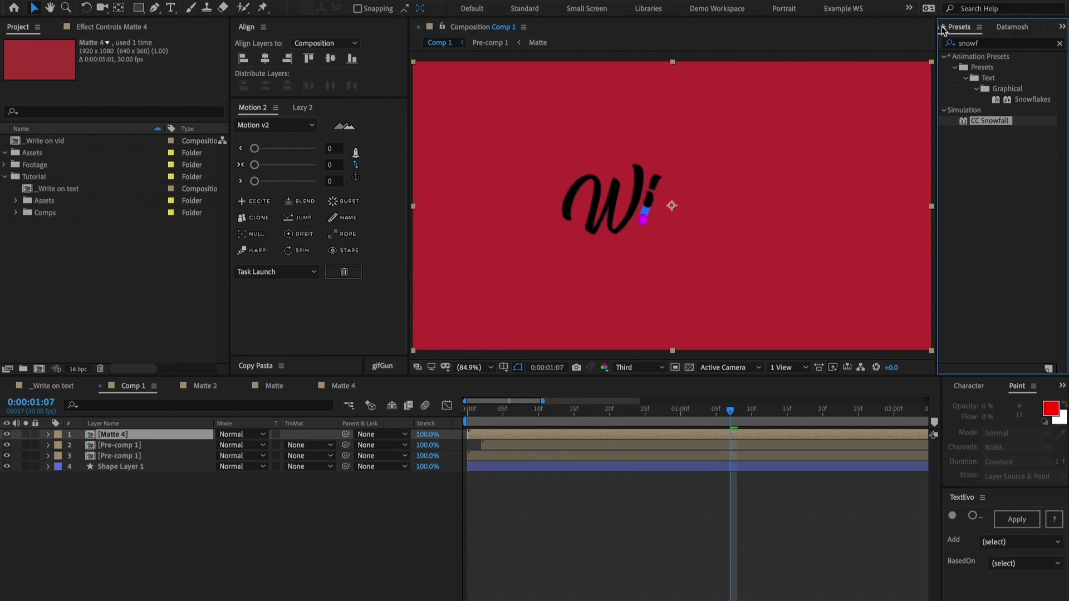
{"action": "left_click", "coordinate": [979, 43]}
{"action": "type", "text": "fill"}
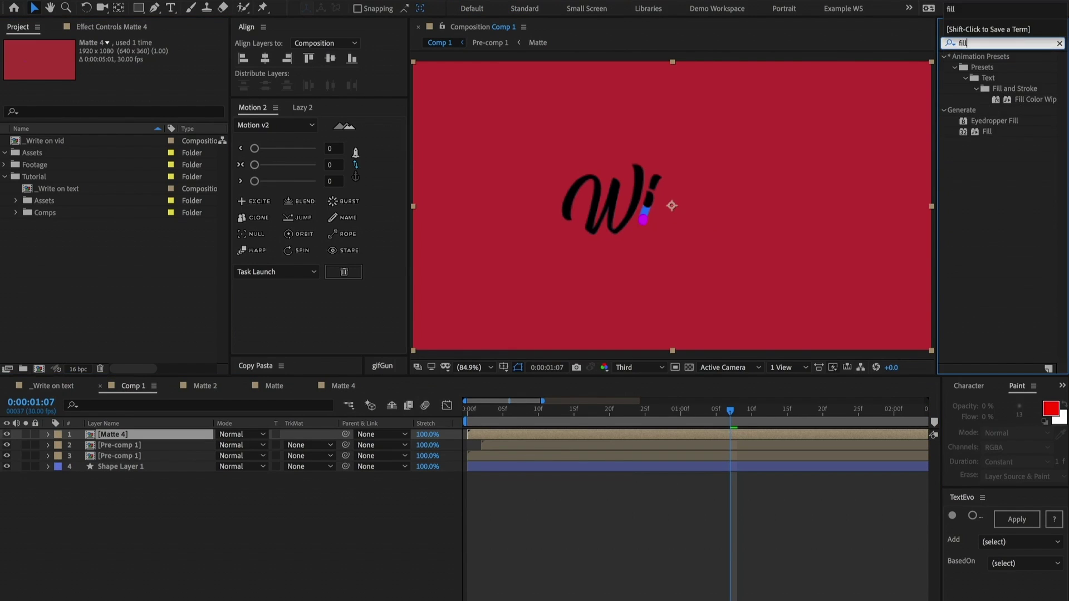
{"action": "left_click_drag", "start_coordinate": [1000, 129], "coordinate": [674, 434]}
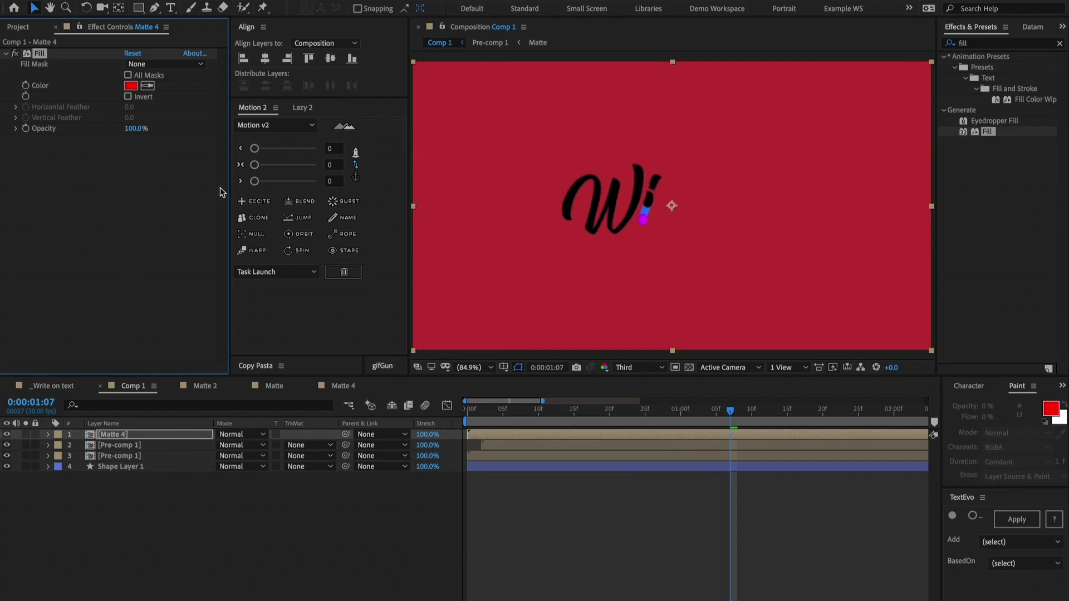
Set the Fill colour of the Matte 4 layer to white FFFFFF
{"action": "left_click", "coordinate": [131, 85]}
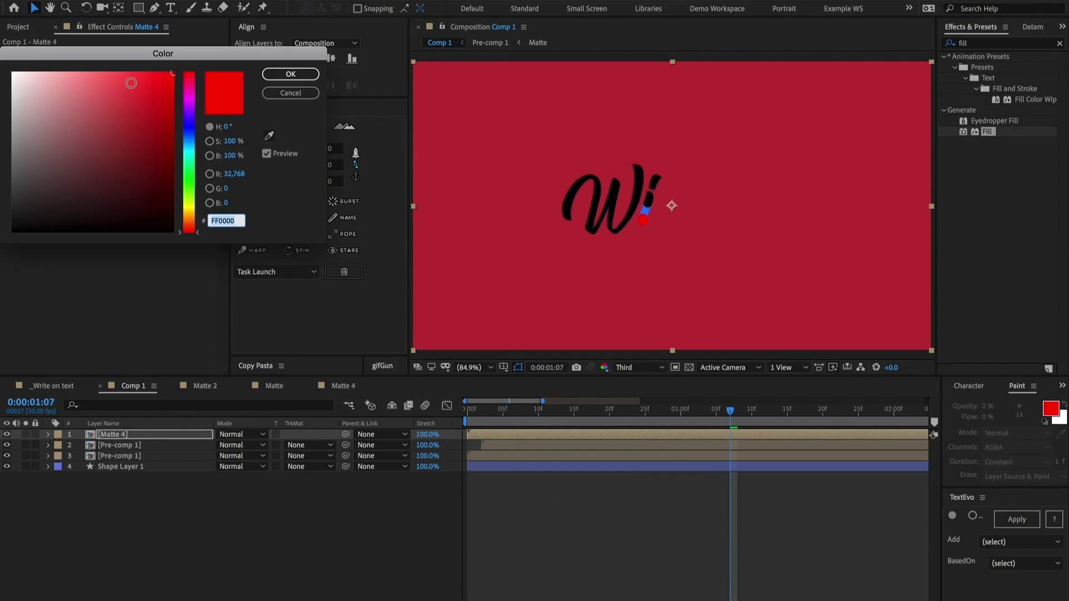
{"action": "type", "text": "FFFFFF"}
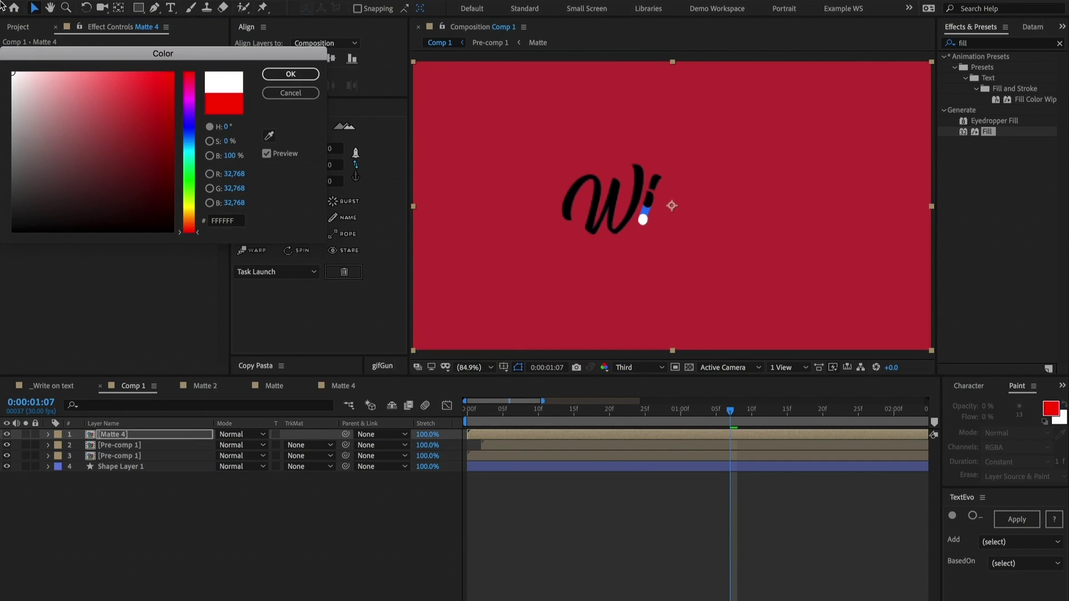
{"action": "key", "text": "Return"}
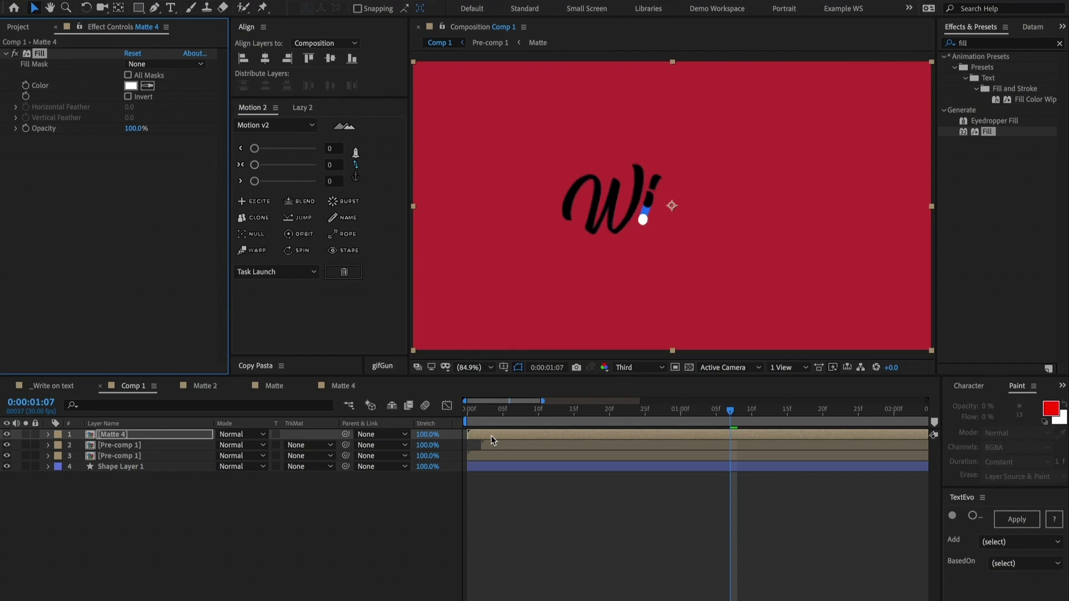
Move the Matte 4 layer below both Pre-comp 1 layers in the stacking order
{"action": "left_click", "coordinate": [491, 435]}
{"action": "key", "text": "ctrl+bracketleft"}
{"action": "key", "text": "ctrl+bracketleft"}
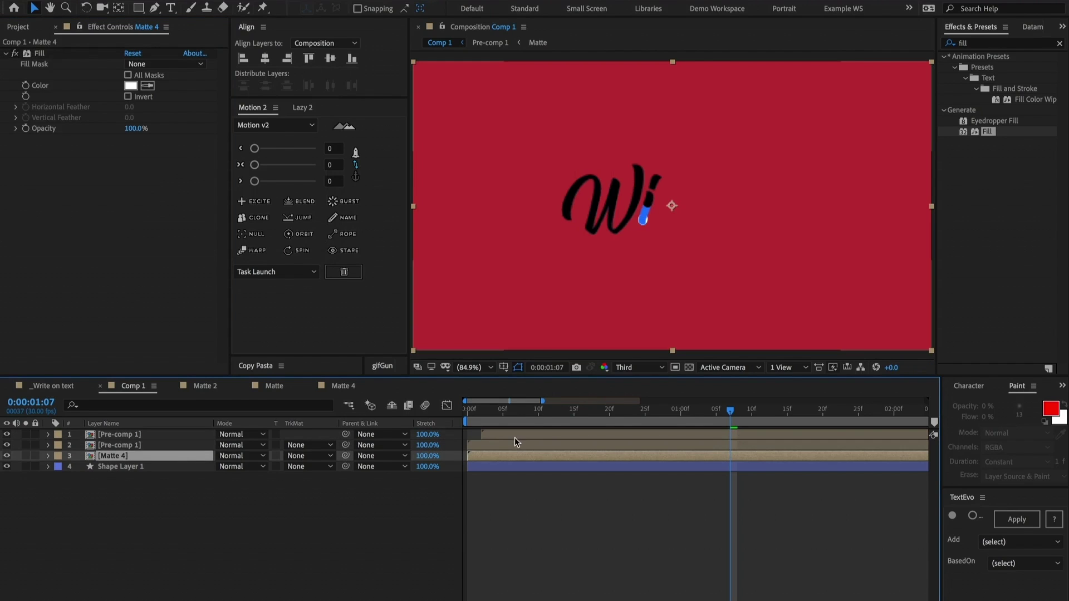
Shift both Pre-comp 1 layers two frames later so they trail the Matte 4 layer, and check the write-on
{"action": "left_click", "coordinate": [510, 443]}
{"action": "left_click", "coordinate": [512, 436], "text": "shift"}
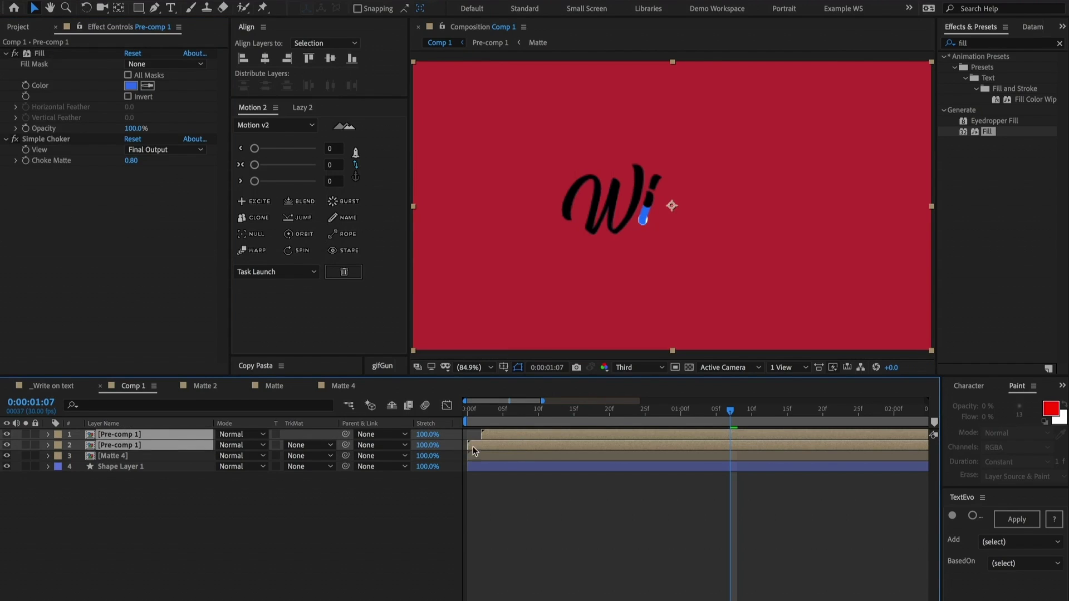
{"action": "left_click", "coordinate": [470, 418]}
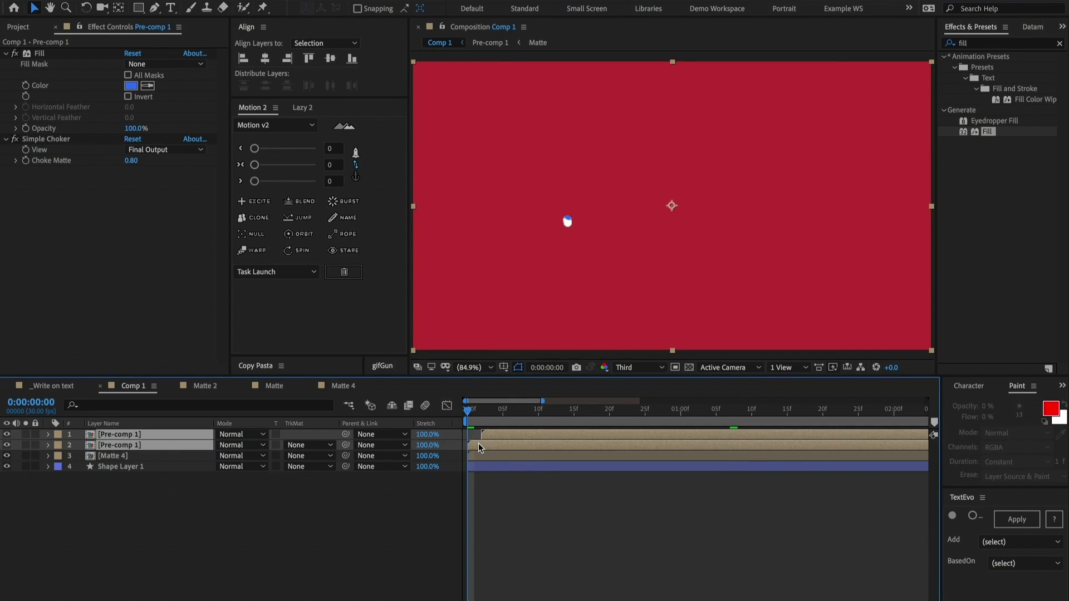
{"action": "key", "text": "space"}
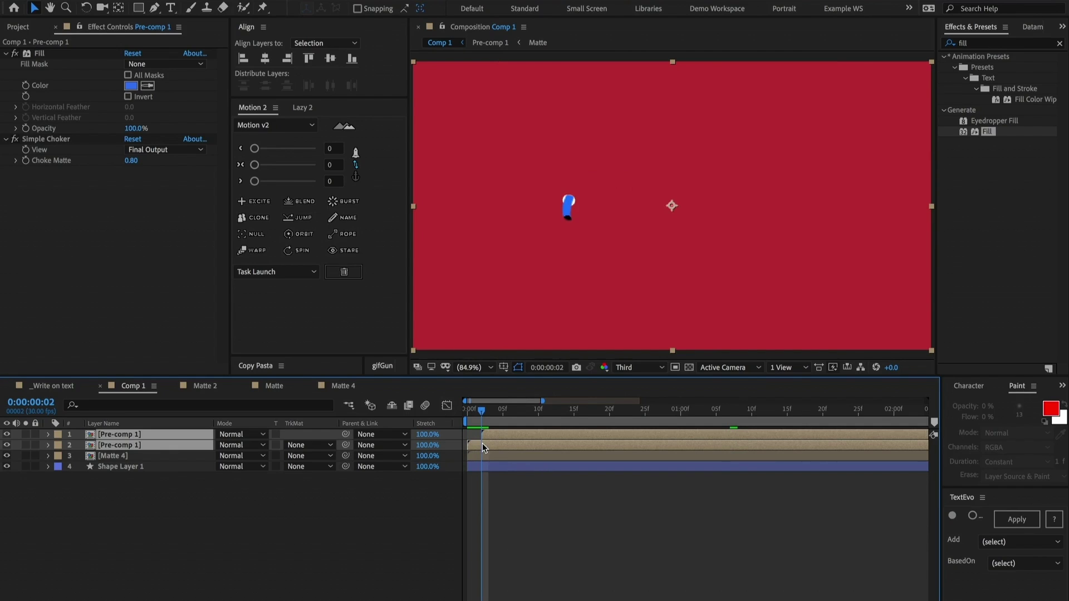
{"action": "left_click_drag", "start_coordinate": [482, 443], "coordinate": [489, 443]}
{"action": "left_click", "coordinate": [499, 517]}
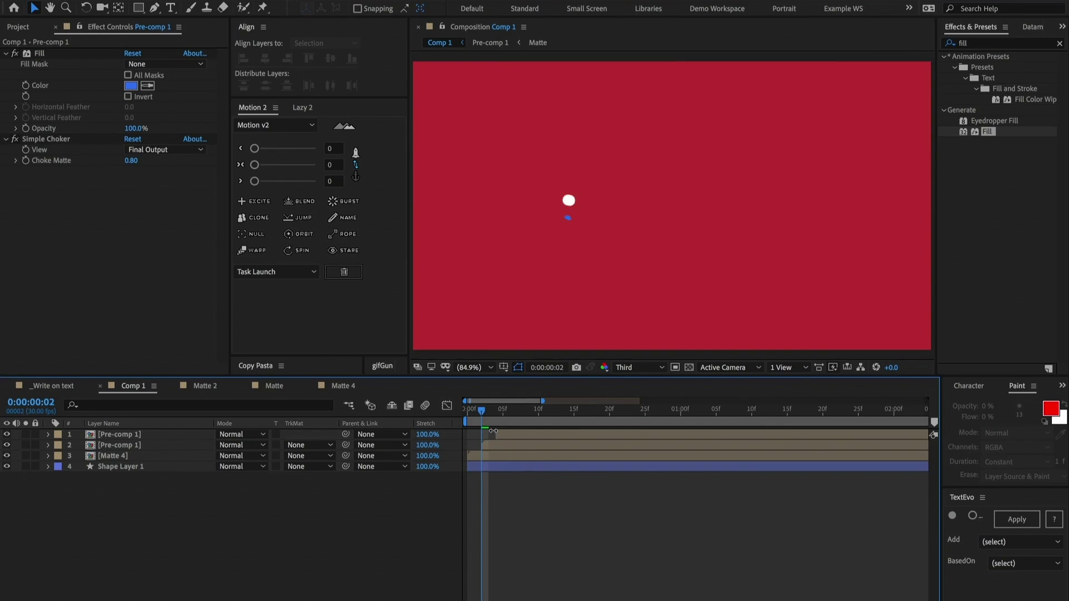
{"action": "left_click", "coordinate": [467, 413]}
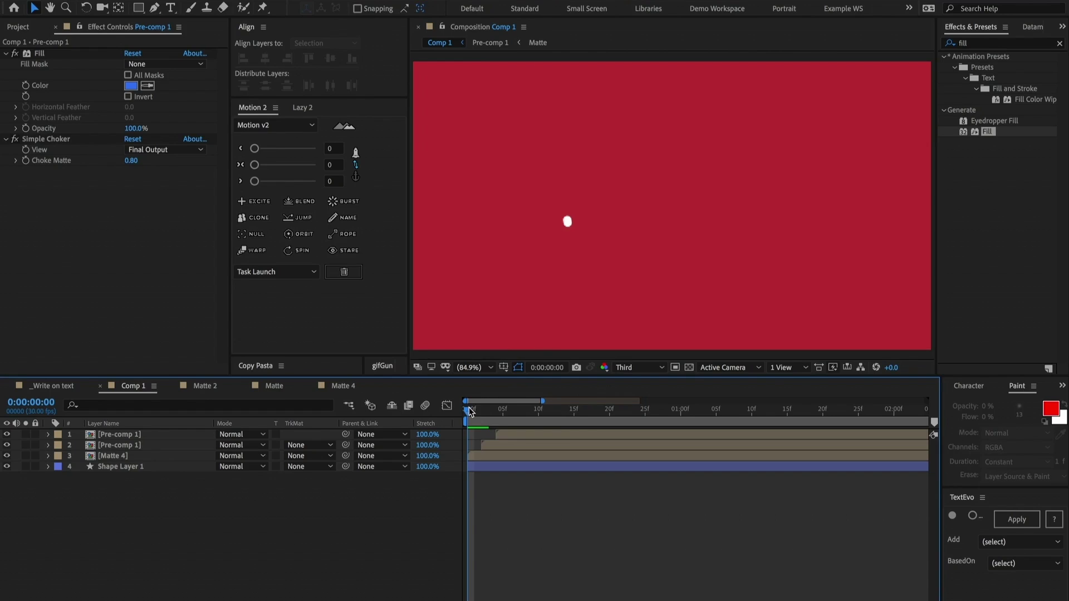
{"action": "left_click_drag", "start_coordinate": [469, 411], "coordinate": [709, 396]}
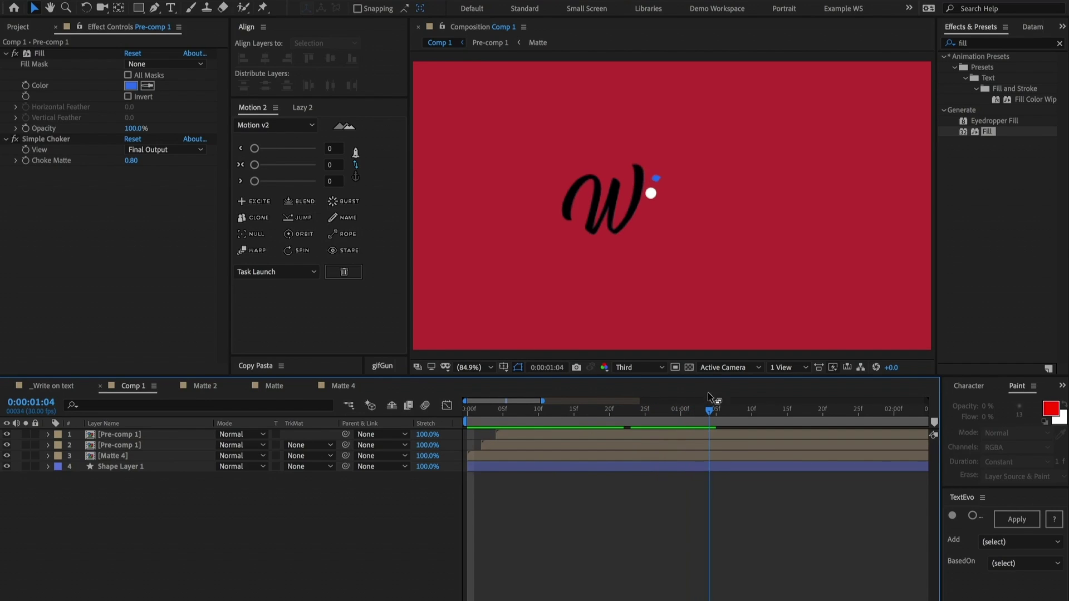
{"action": "left_click", "coordinate": [482, 410]}
{"action": "key", "text": "Home"}
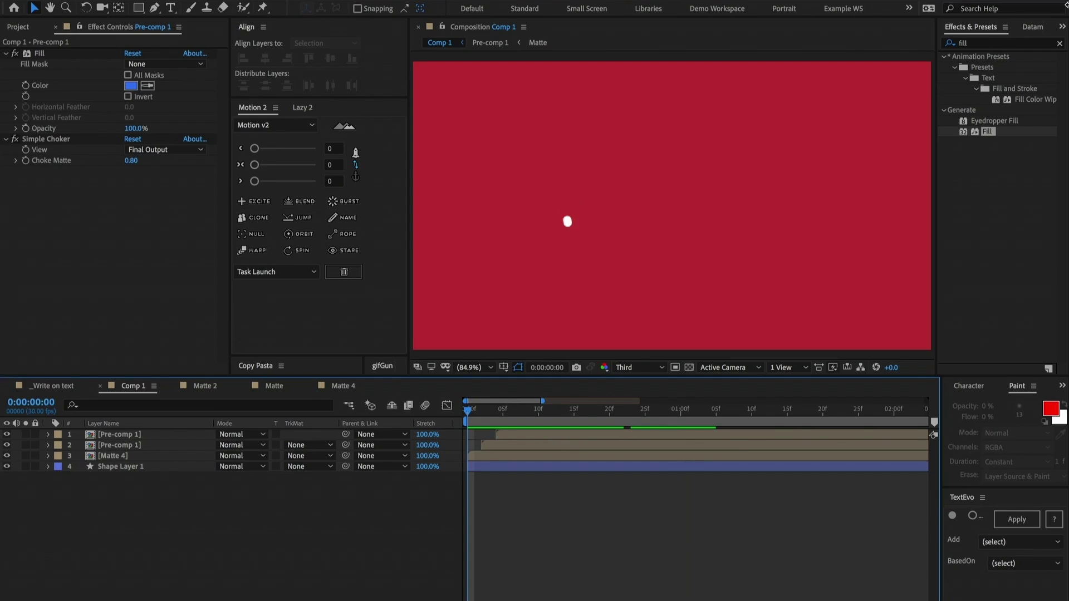
Find the CC Force Motion Blur effect and apply it to the Matte 4 layer
{"action": "left_click", "coordinate": [1059, 43]}
{"action": "left_click", "coordinate": [1020, 44]}
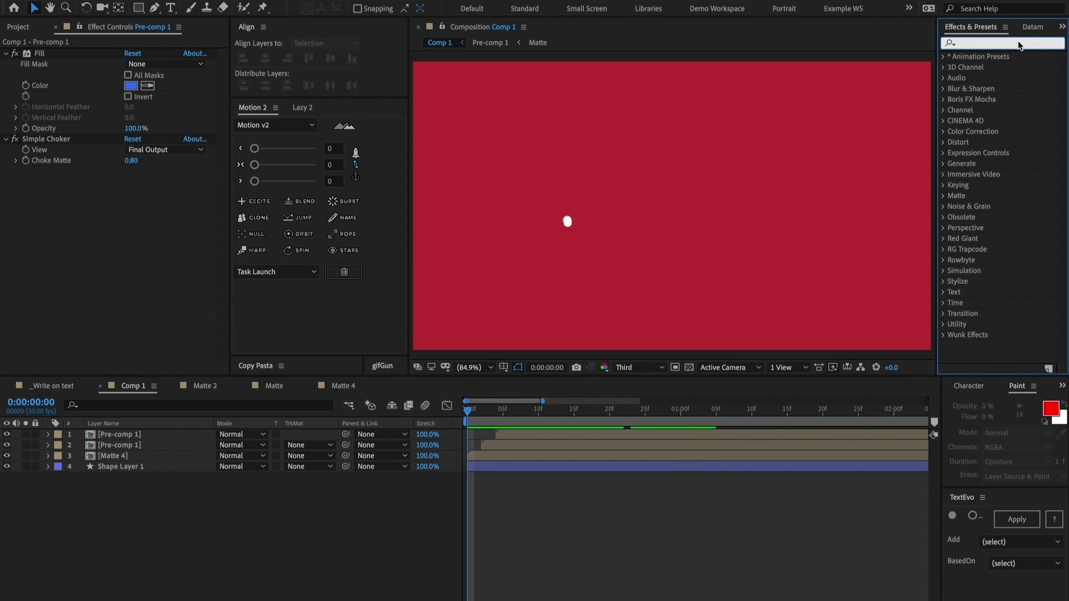
{"action": "type", "text": "force"}
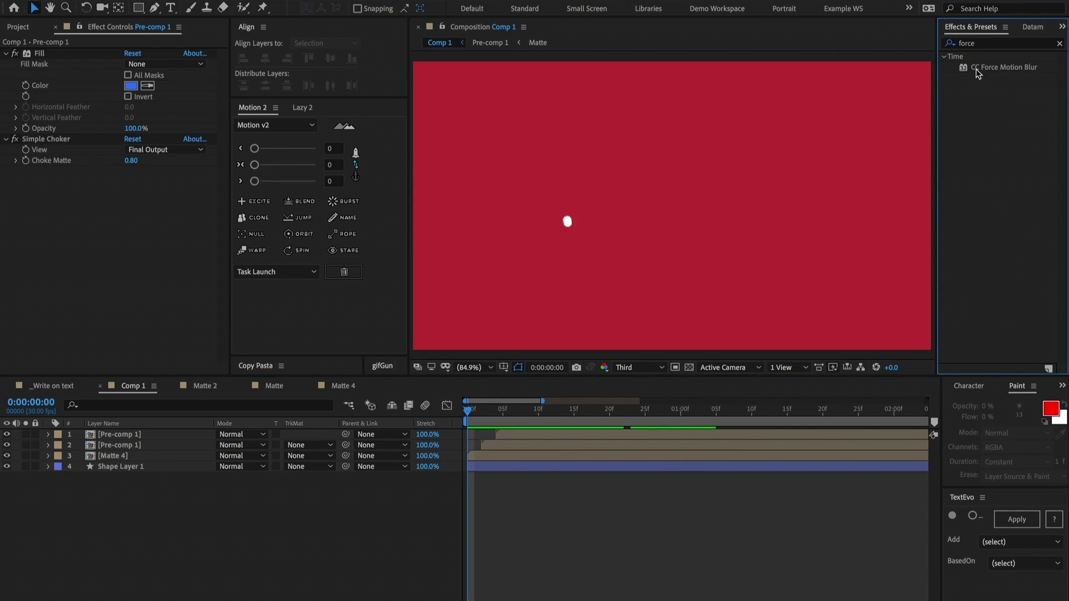
{"action": "left_click_drag", "start_coordinate": [977, 68], "coordinate": [476, 456]}
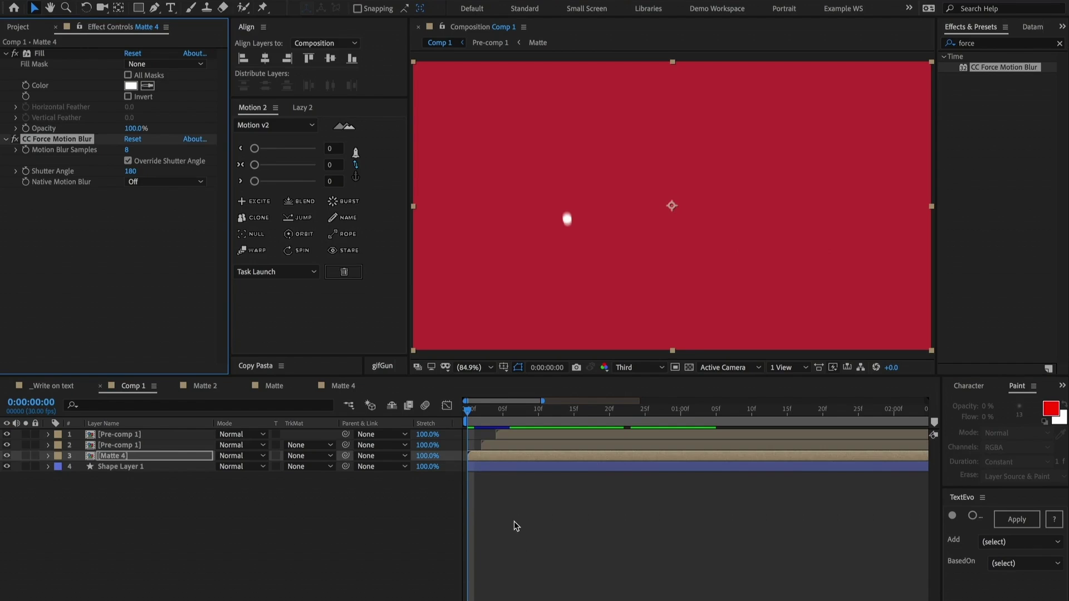
{"action": "left_click", "coordinate": [513, 526]}
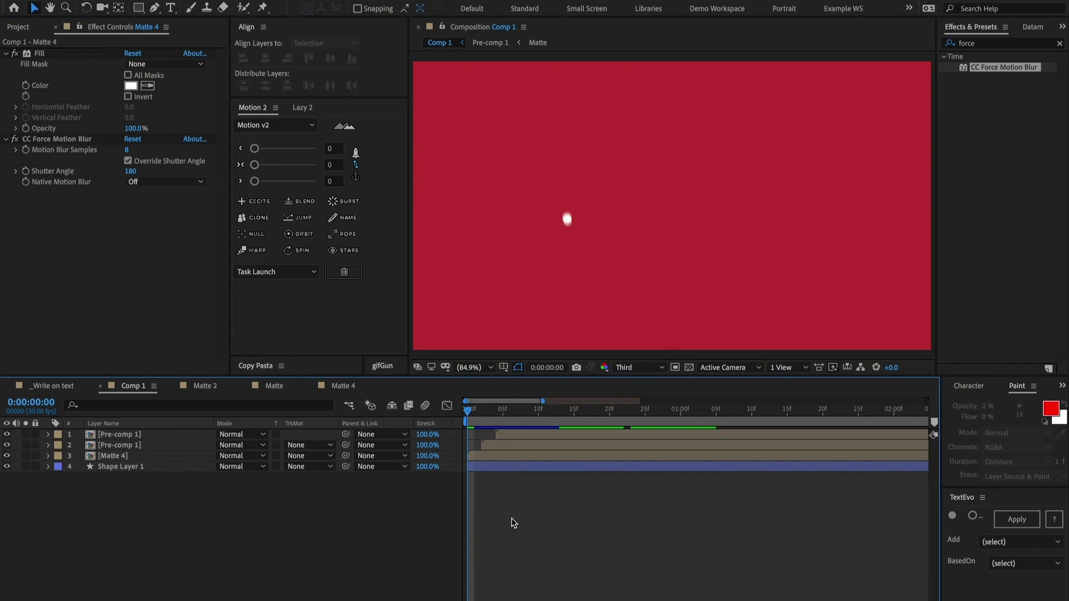
Create a full-frame rectangle shape layer at the bottom of the layer stack and give it a darker, more saturated blue fill
{"action": "double_click", "coordinate": [139, 7]}
{"action": "key", "text": "ctrl+shift+bracketleft"}
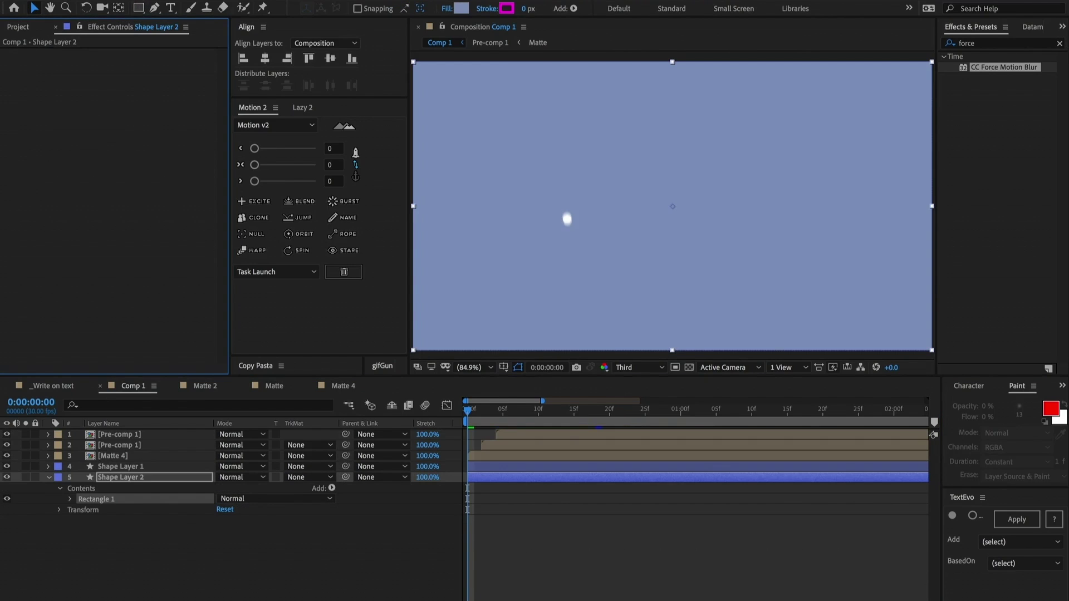
{"action": "left_click", "coordinate": [460, 8]}
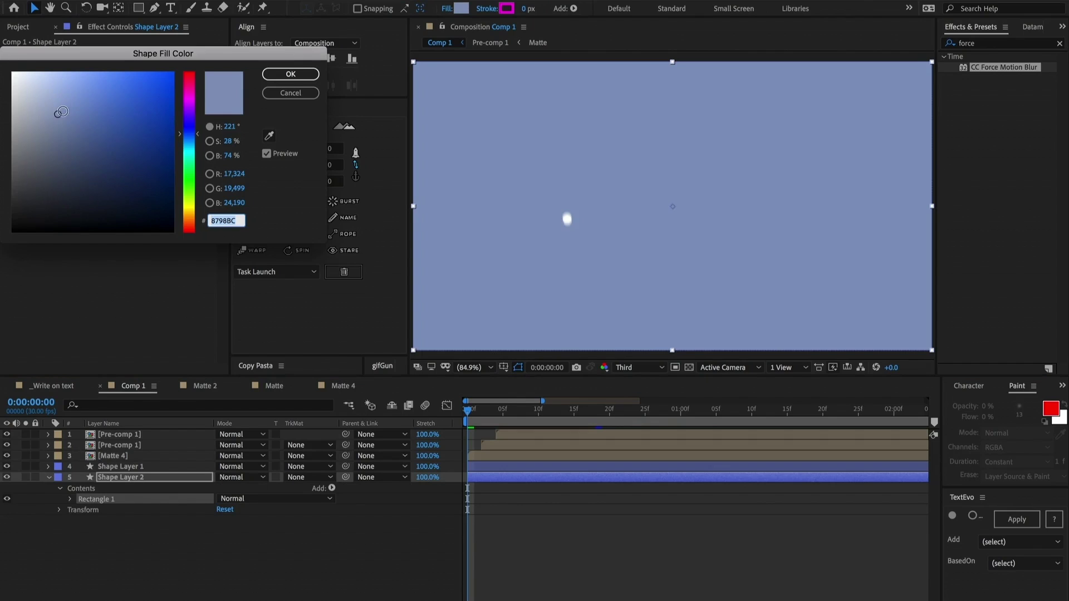
{"action": "left_click_drag", "start_coordinate": [62, 110], "coordinate": [76, 129]}
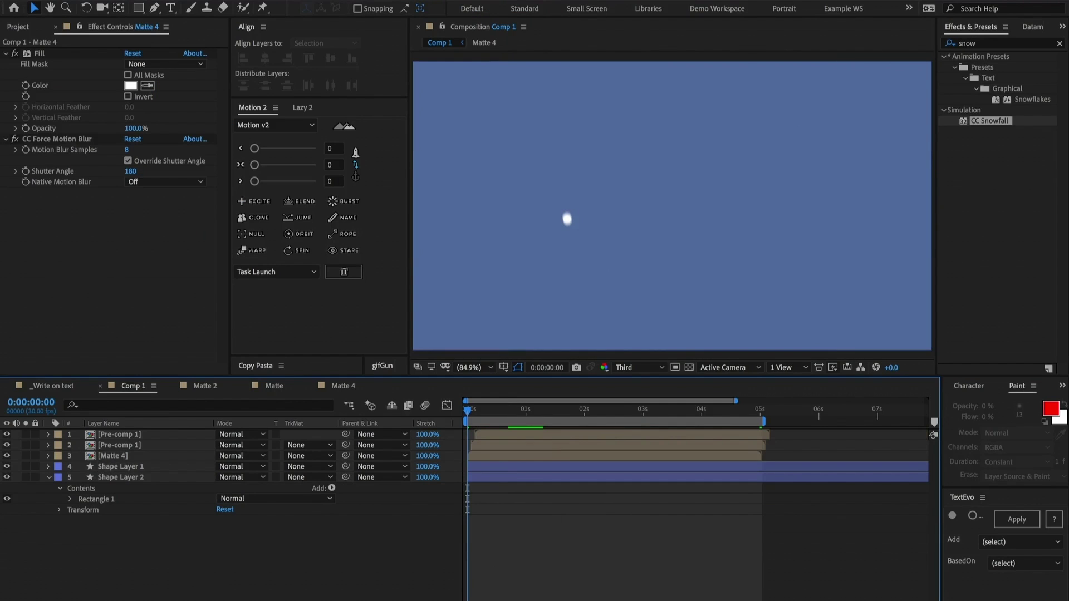
Create another full-frame rectangle shape layer above all other layers and apply CC Snowfall to it
{"action": "double_click", "coordinate": [138, 7]}
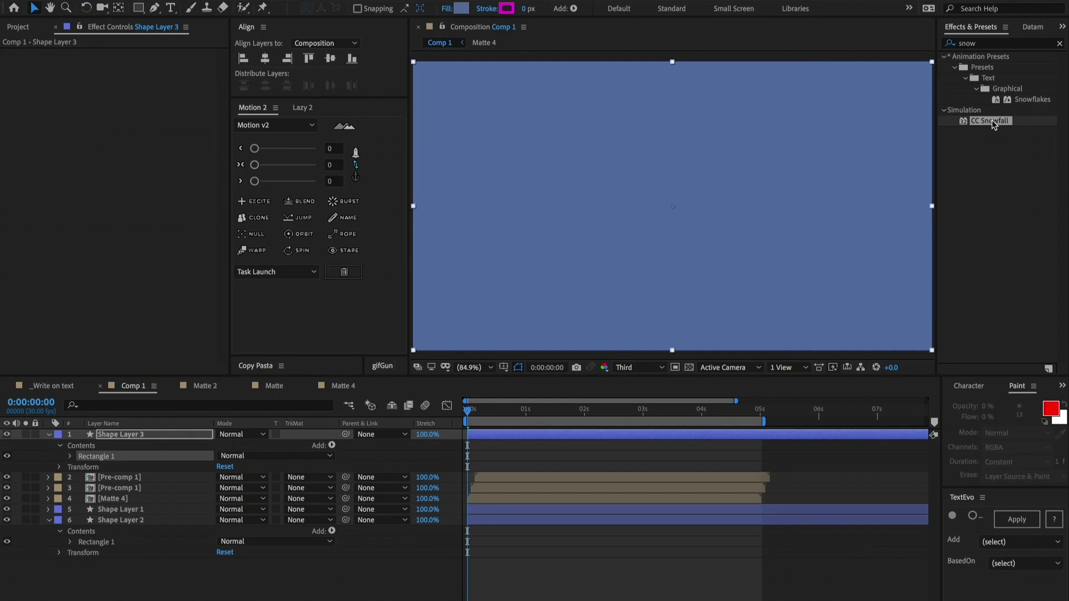
{"action": "left_click_drag", "start_coordinate": [990, 120], "coordinate": [523, 441]}
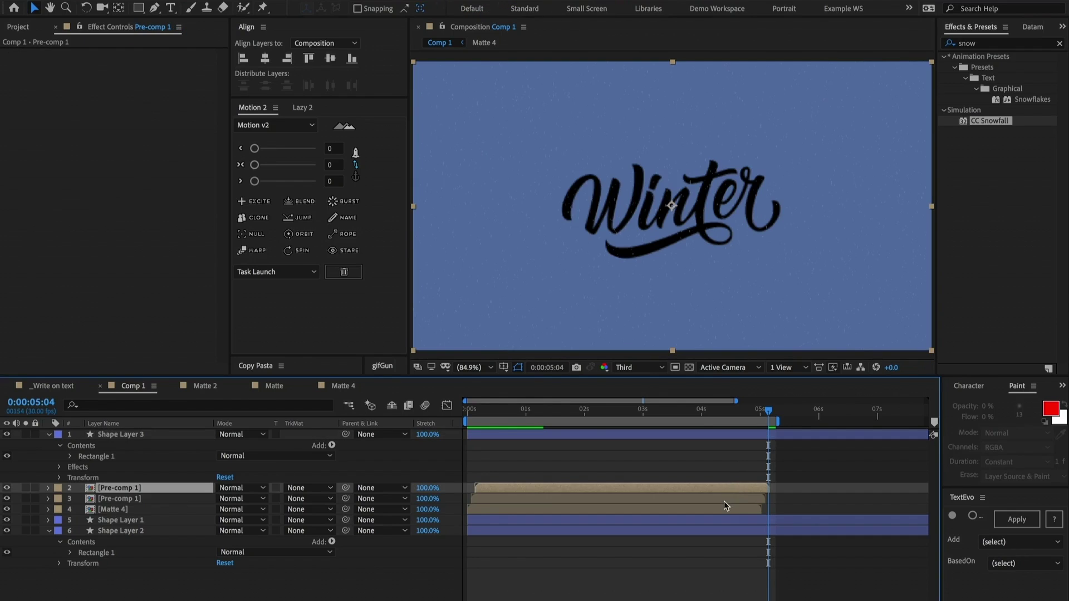
Pre-compose both Pre-comp 1 layers together with Matte 4, moving all attributes and fitting the duration to their time span
{"action": "left_click", "coordinate": [723, 506], "text": "shift"}
{"action": "key", "text": "ctrl+shift+c"}
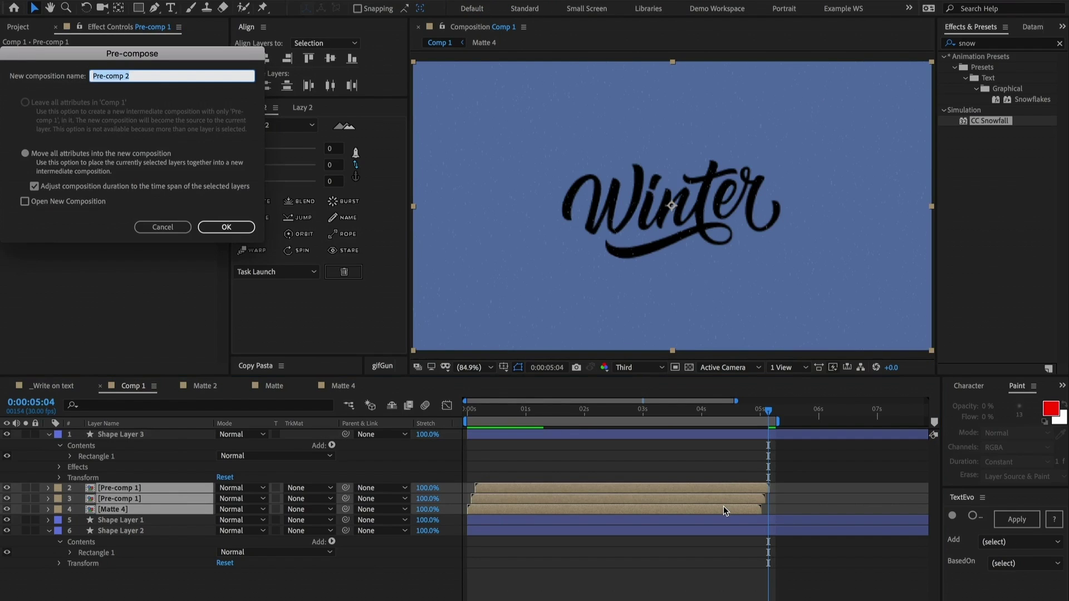
{"action": "key", "text": "Return"}
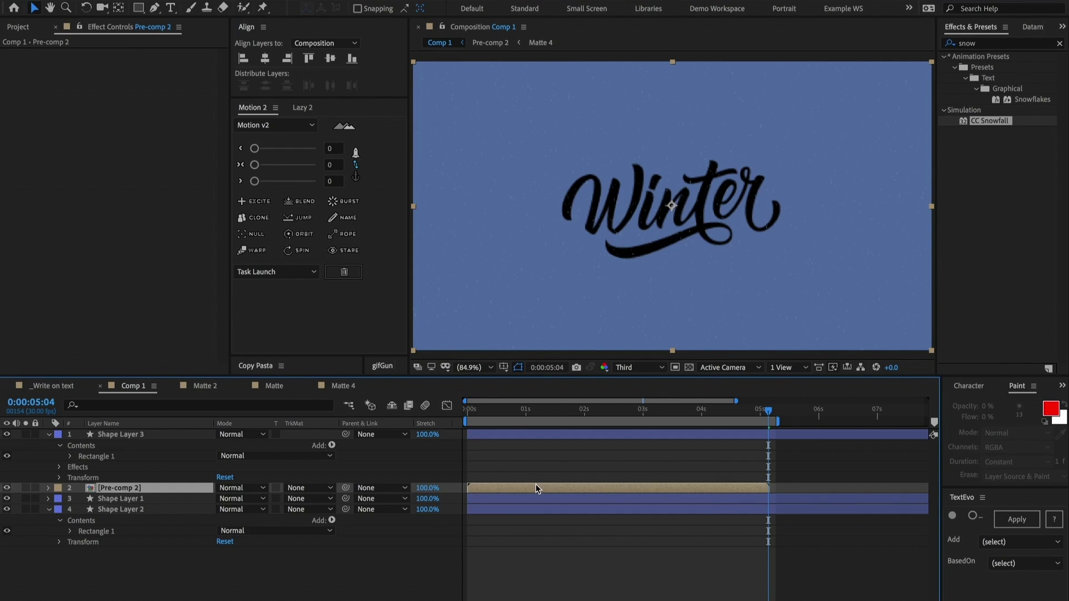
Enable time remapping on Pre-comp 2 and ease both of its Time Remap keyframes in and out at 20 with Motion 2
{"action": "key", "text": "ctrl+alt+t"}
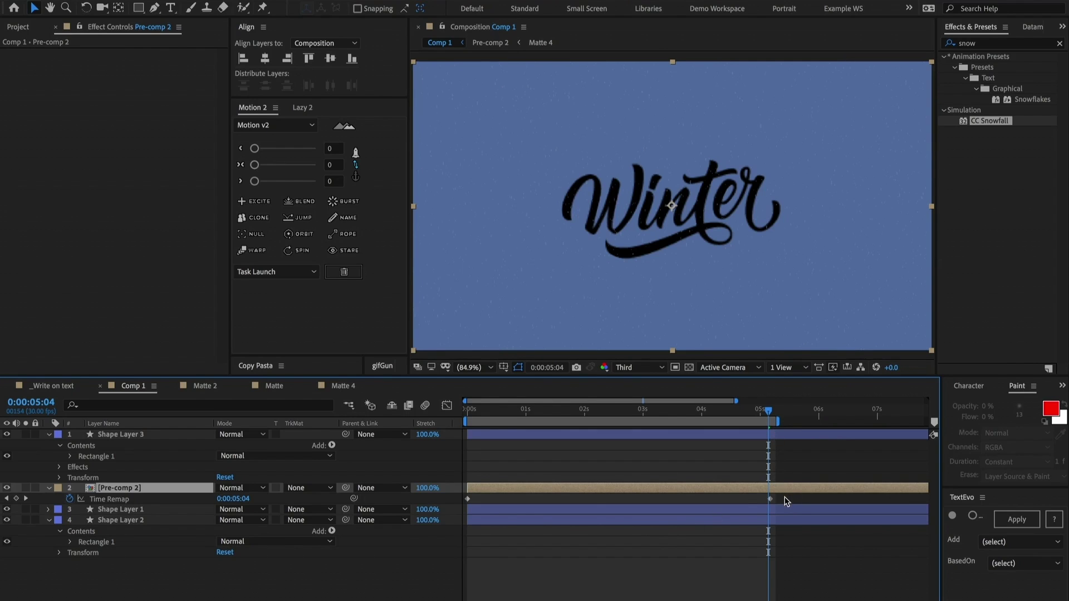
{"action": "left_click_drag", "start_coordinate": [784, 494], "coordinate": [437, 520]}
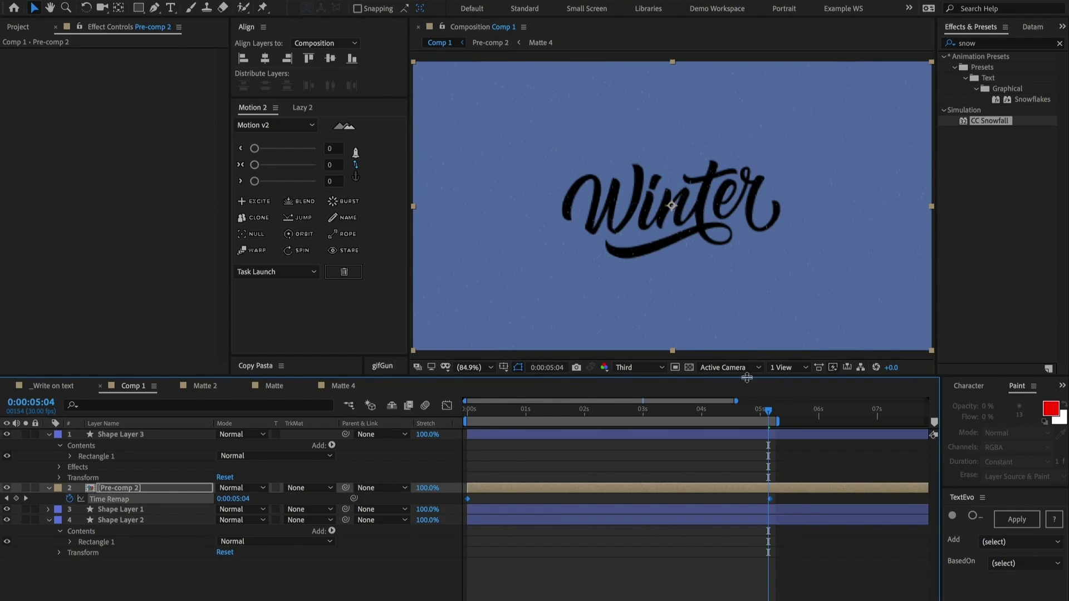
{"action": "left_click", "coordinate": [266, 166]}
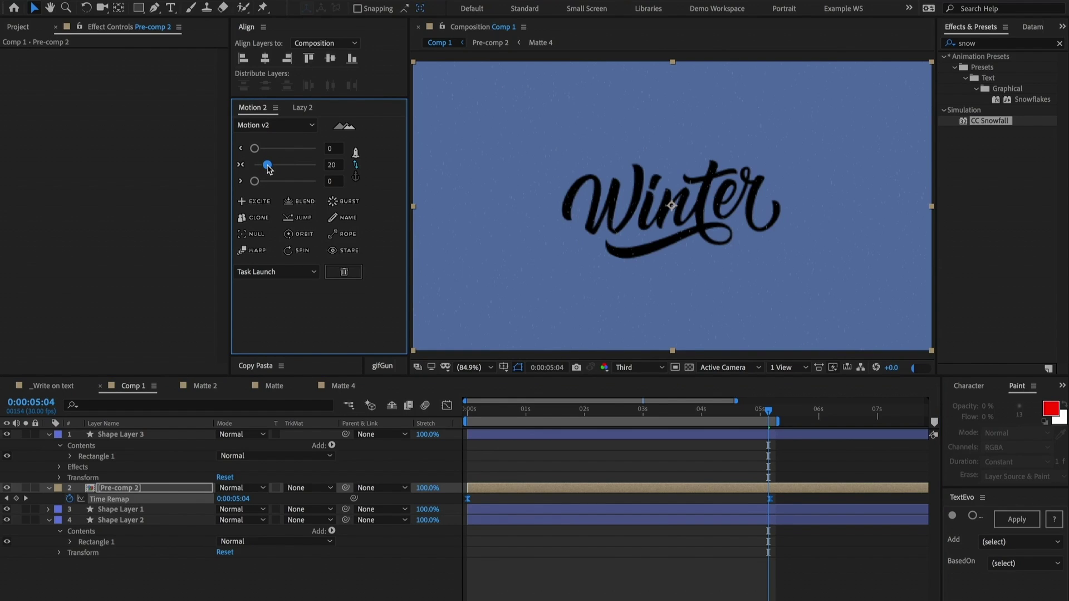
Apply Easy Ease to the selected Time Remap keyframes of Pre-comp 2
{"action": "right_click", "coordinate": [771, 499]}
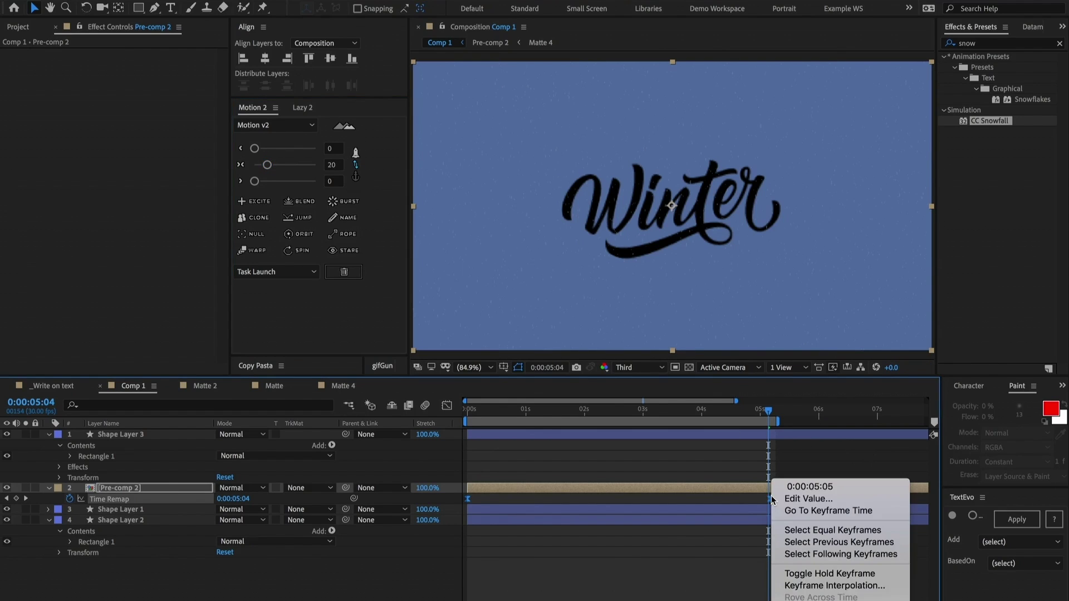
{"action": "mouse_move", "coordinate": [835, 598]}
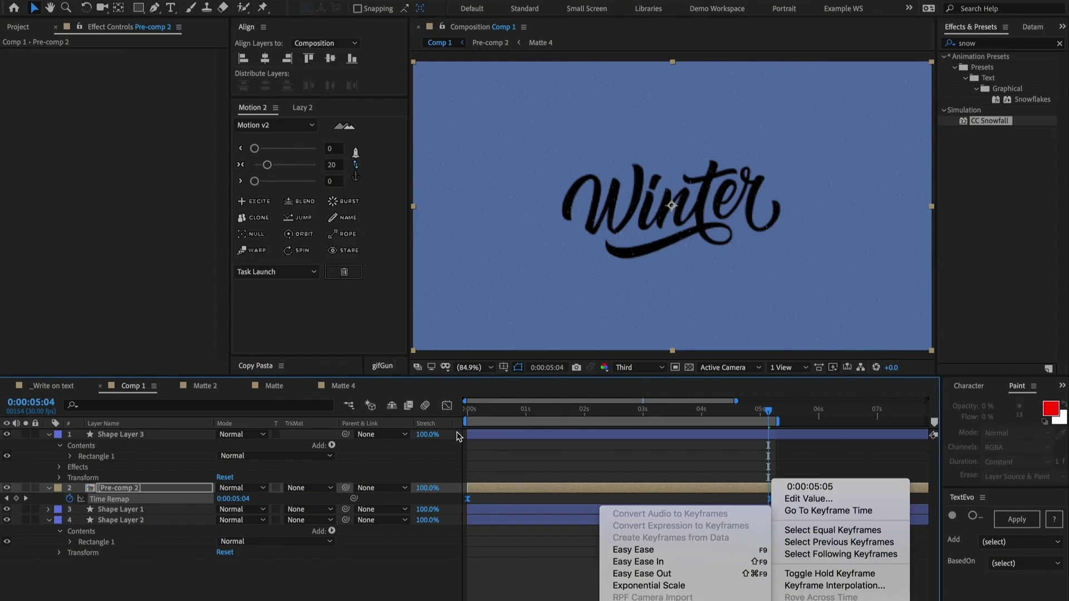
{"action": "left_click", "coordinate": [662, 551]}
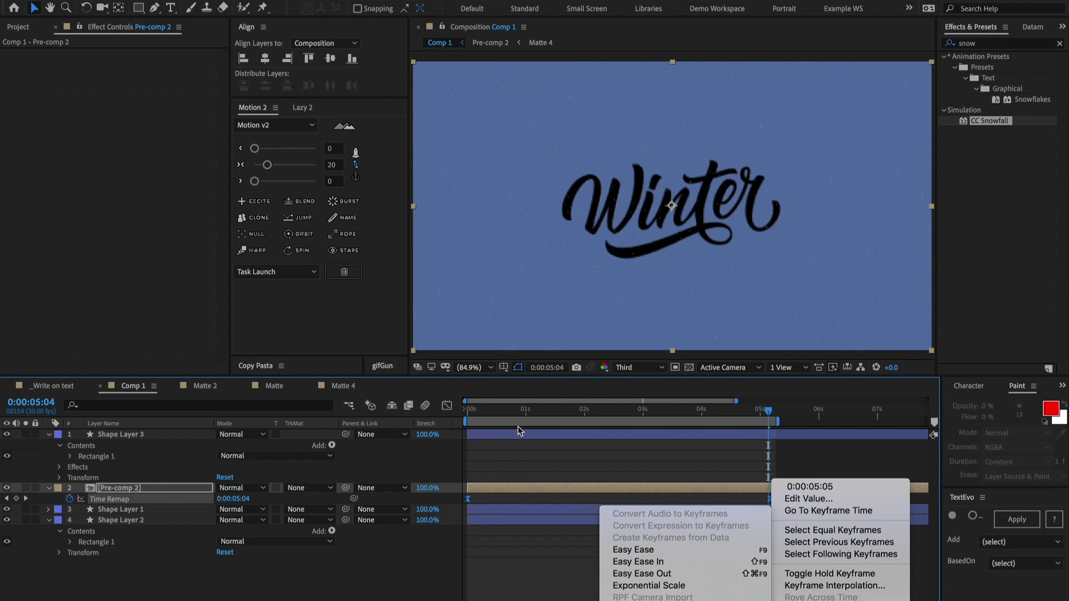